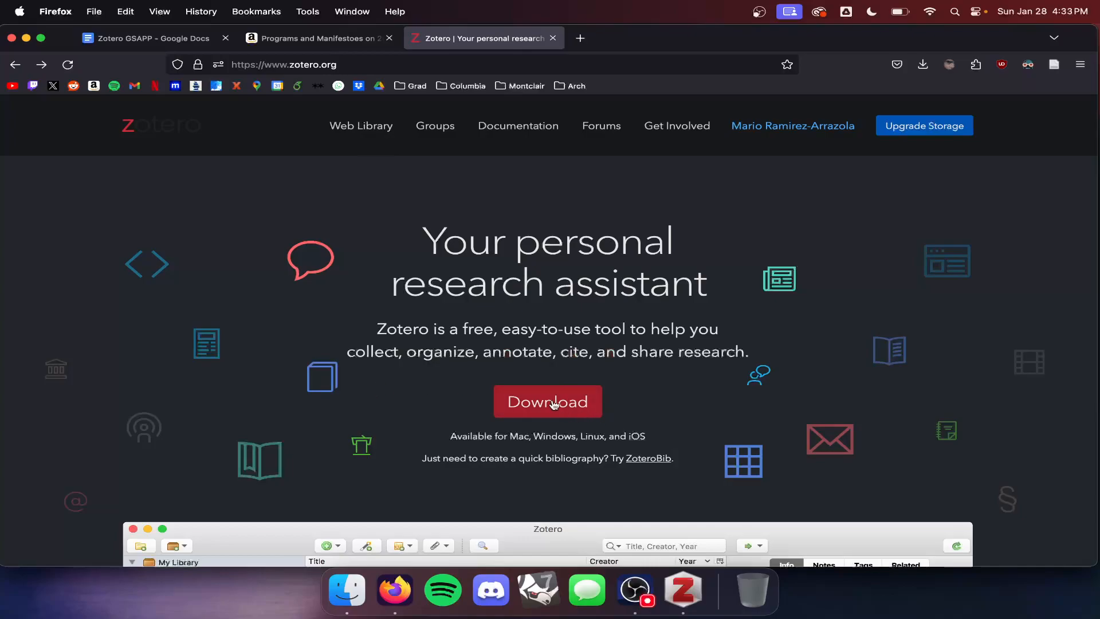
drag(486, 437, 719, 424)
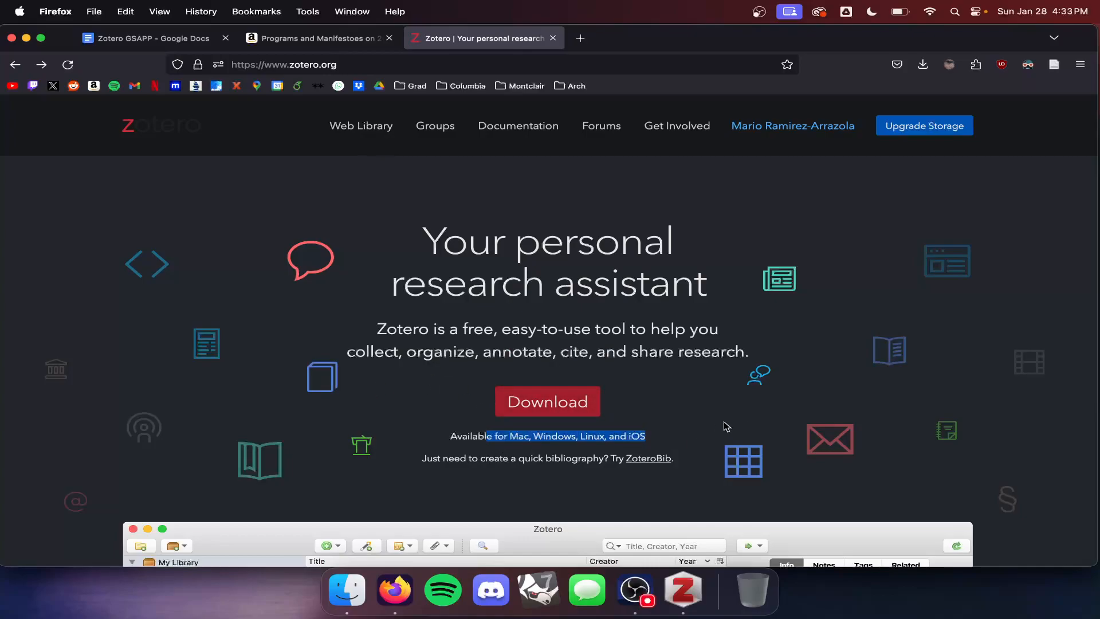
click(726, 427)
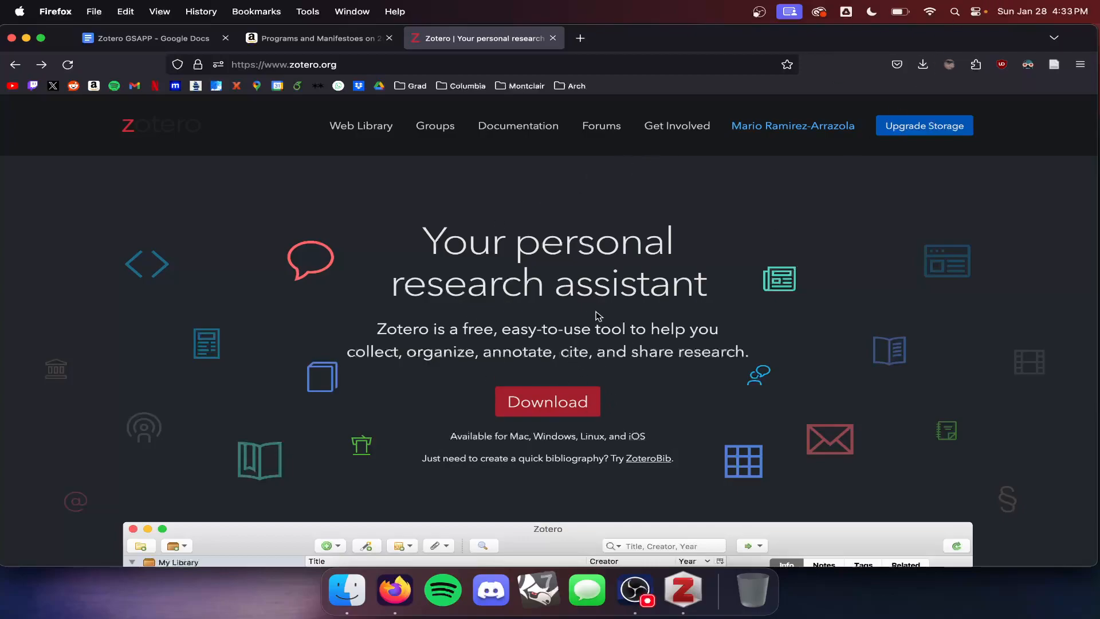
scroll(553, 335, down, 3)
scroll(553, 335, down, 3)
scroll(552, 335, up, 6)
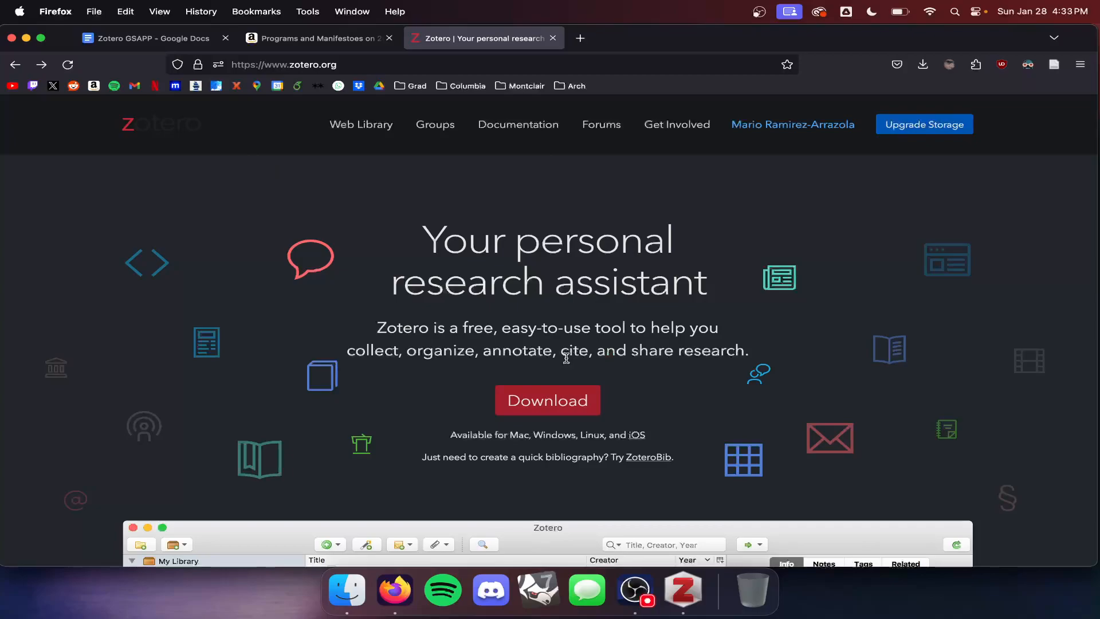
- Open the zotero.org Downloads page offering Zotero 6 for Mac
click(538, 399)
scroll(463, 398, down, 2)
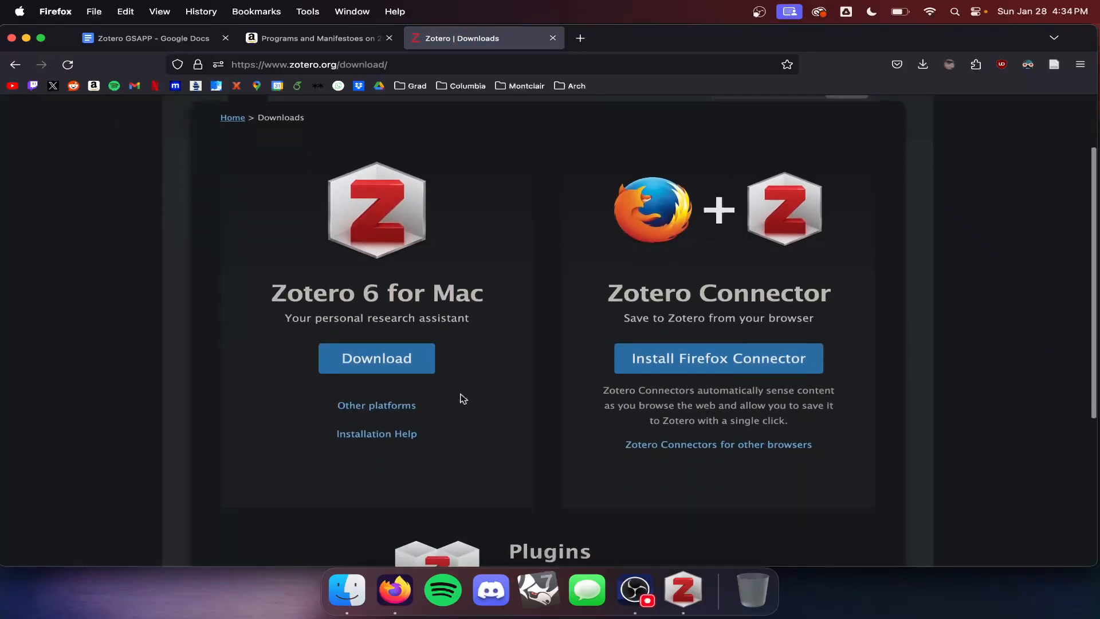
scroll(462, 399, up, 2)
scroll(463, 399, down, 1)
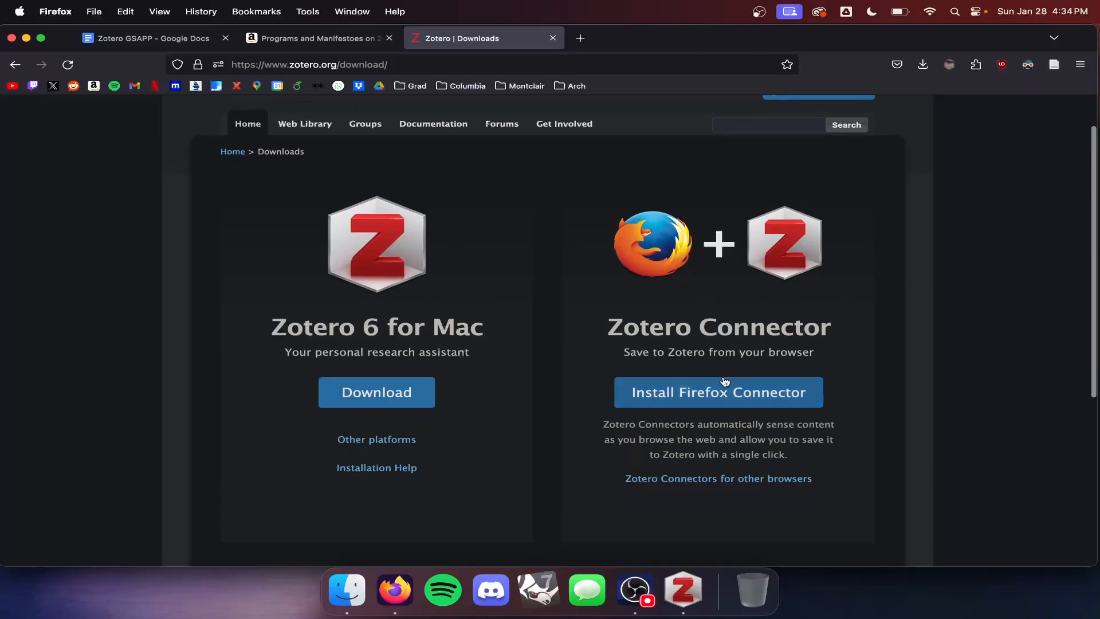
- Highlight the Zotero Connector heading on the Downloads page
drag(606, 324, 839, 329)
click(837, 343)
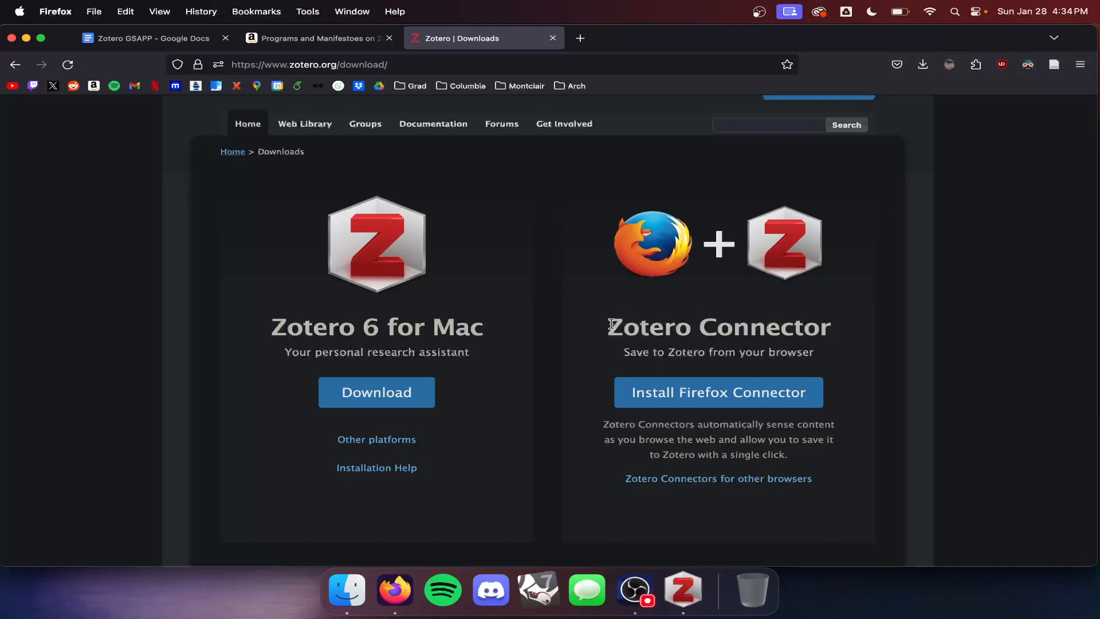
drag(610, 323, 933, 347)
click(688, 288)
- Bring up Zotero and open its Settings at the Sync pane
click(684, 593)
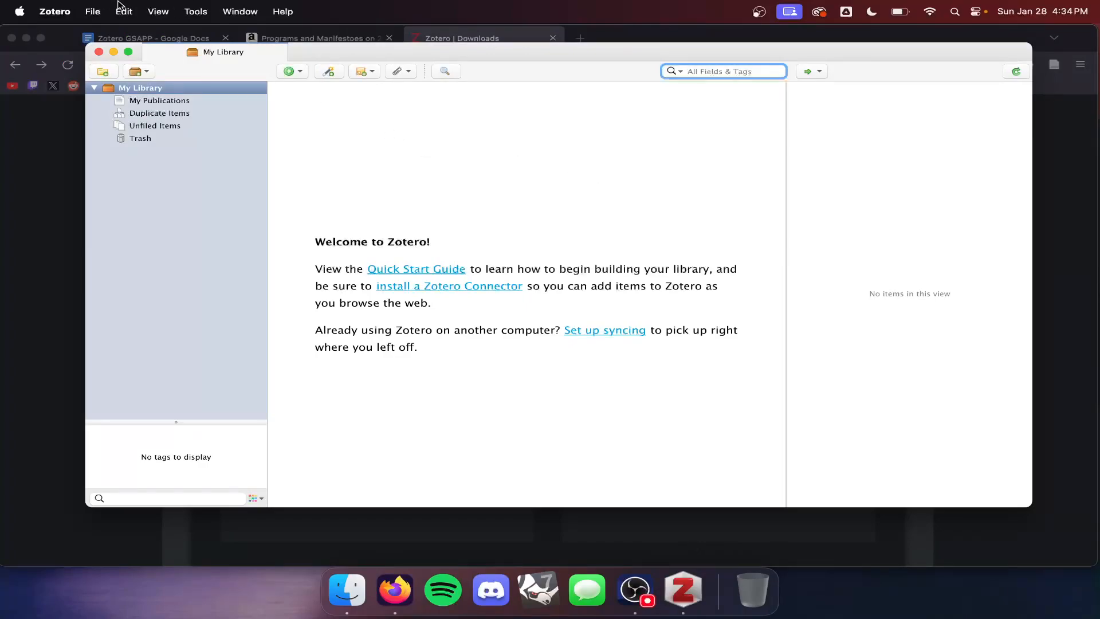
click(52, 13)
mouse_move(92, 12)
mouse_move(52, 12)
click(68, 53)
drag(510, 74, 554, 135)
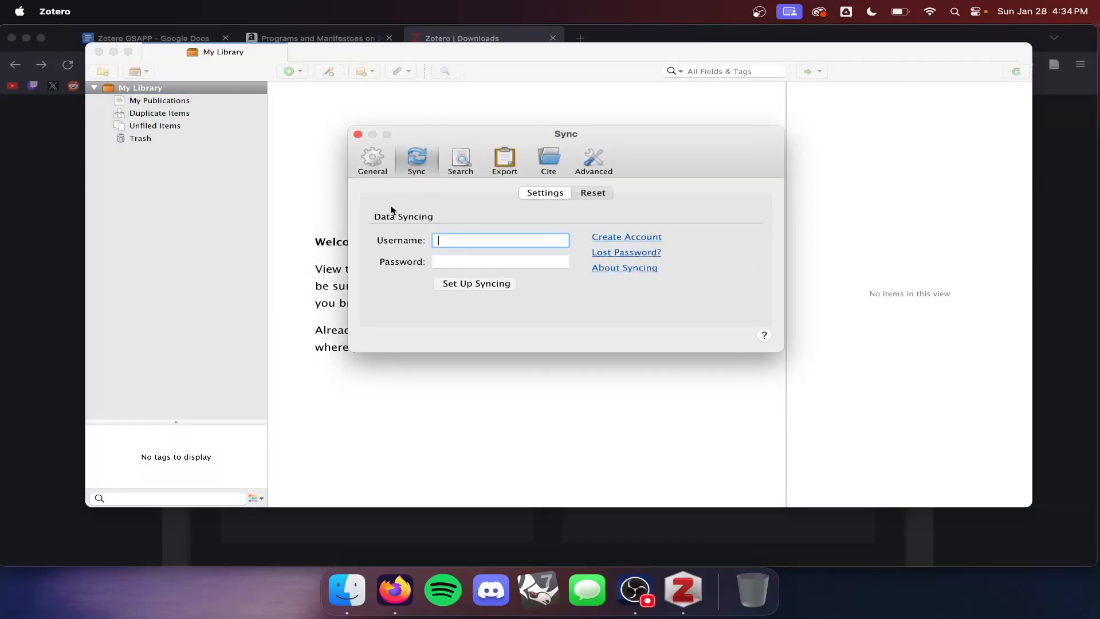
drag(564, 138, 564, 163)
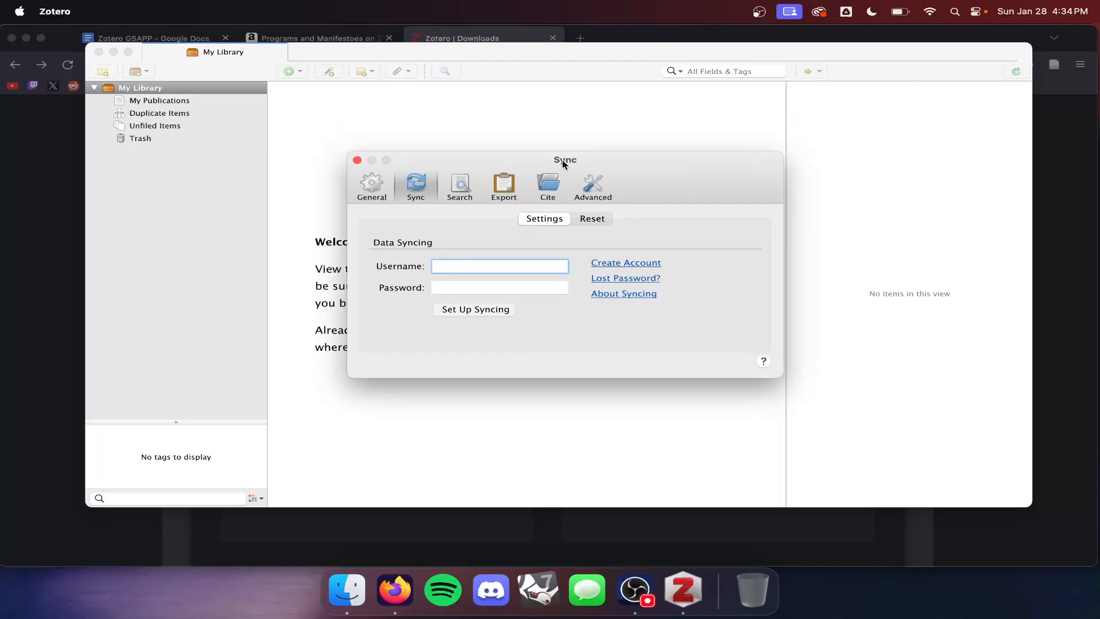
click(367, 184)
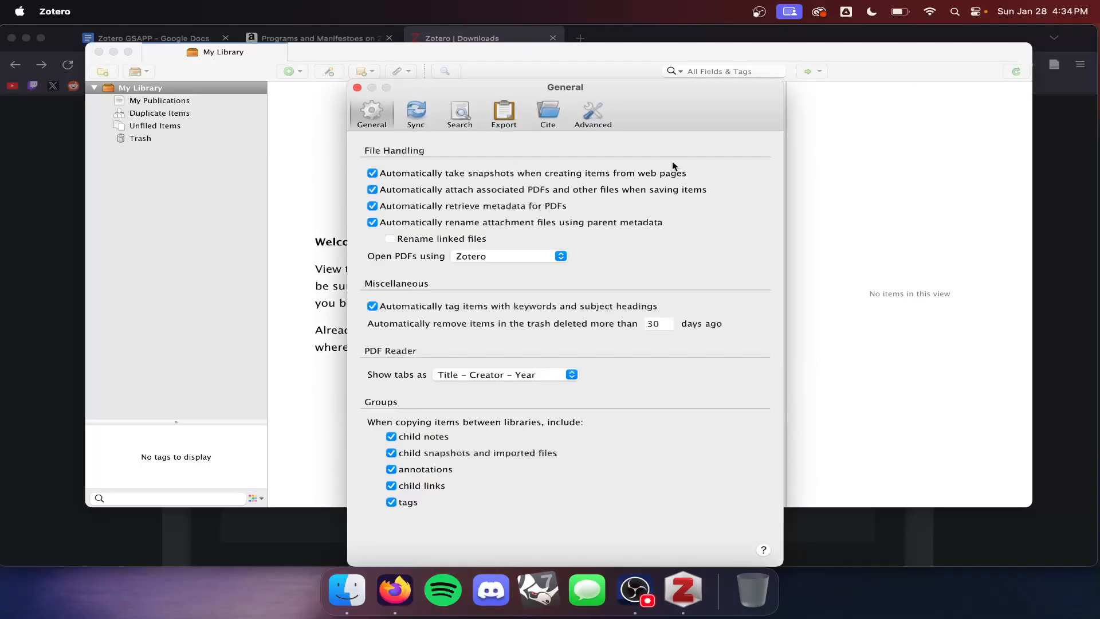
click(418, 114)
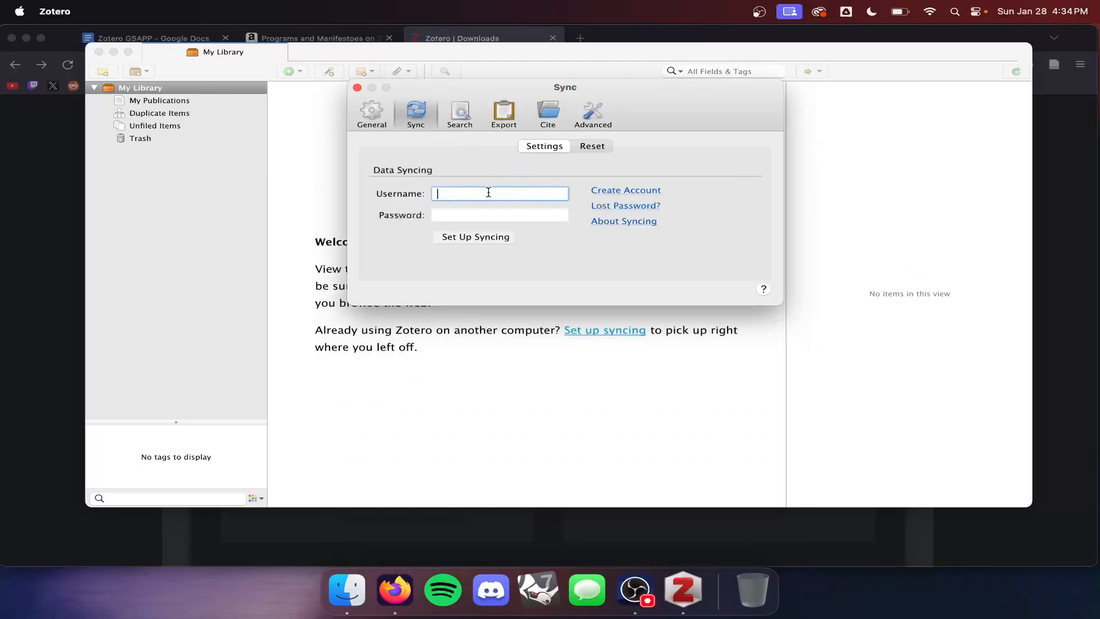
- Enter the Zotero account username and password and set up syncing
text(marior-a)
key(Tab)
text(************)
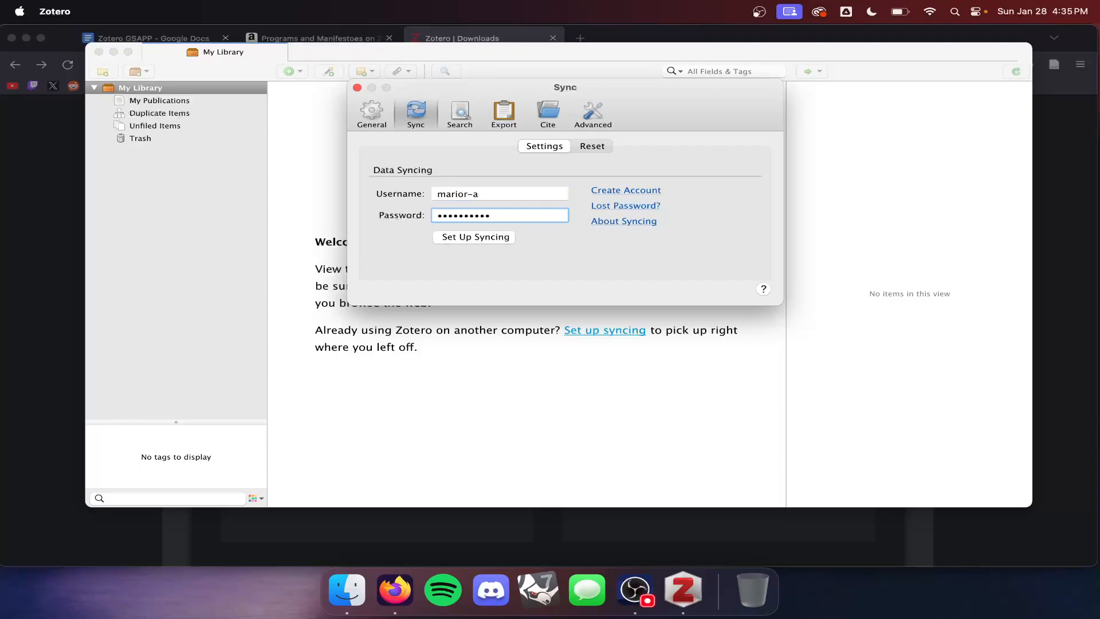
click(472, 237)
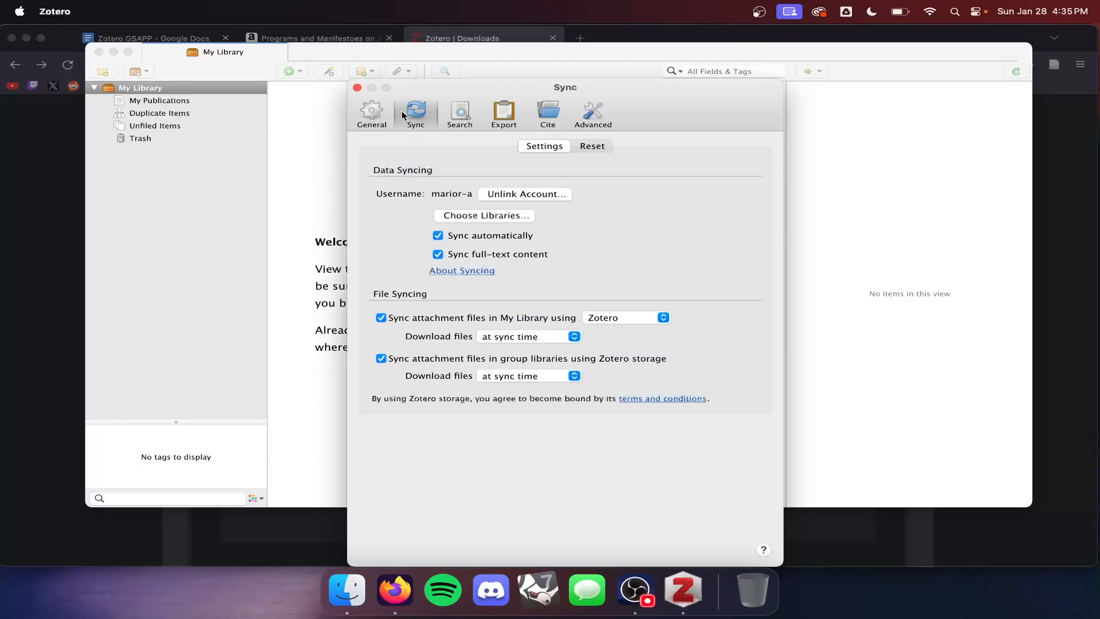
- Close Settings and sync the library with the online Zotero account
click(357, 88)
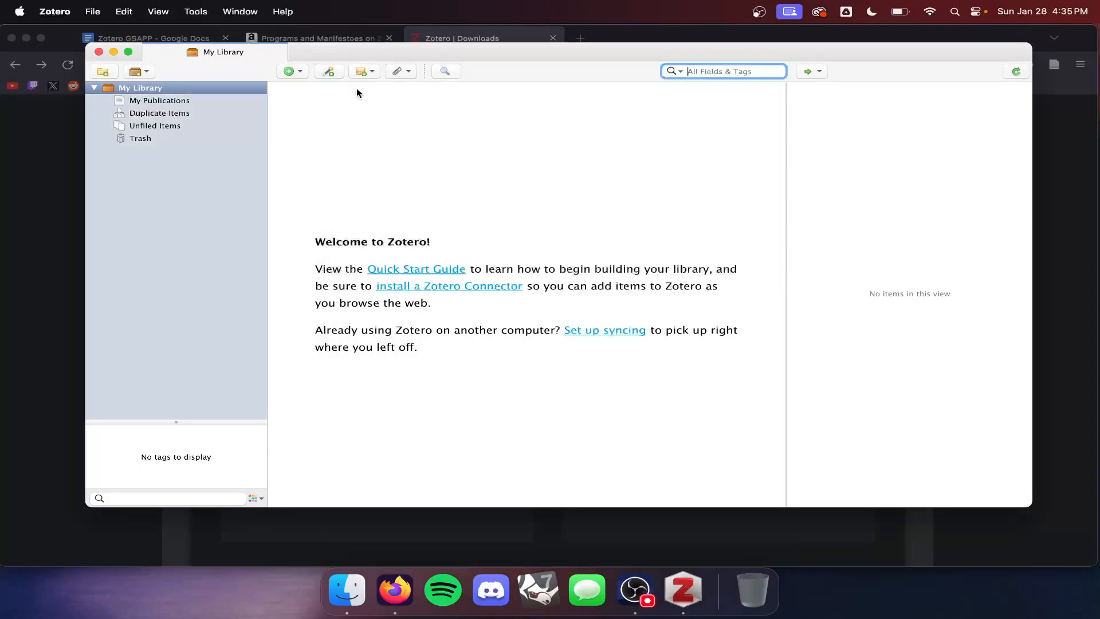
drag(656, 49, 648, 60)
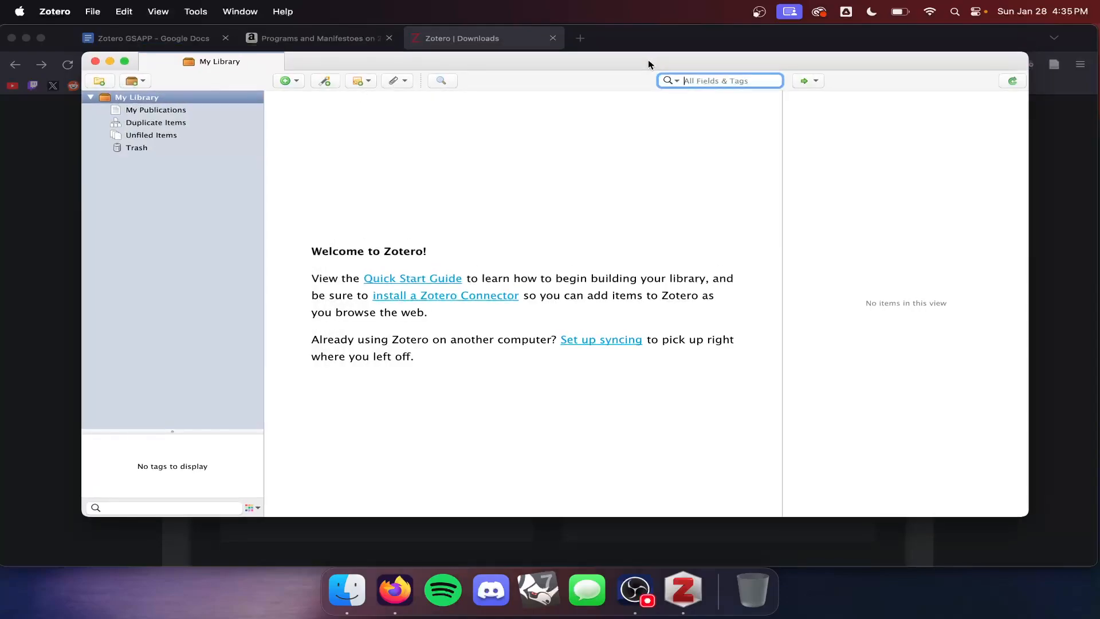
click(1011, 83)
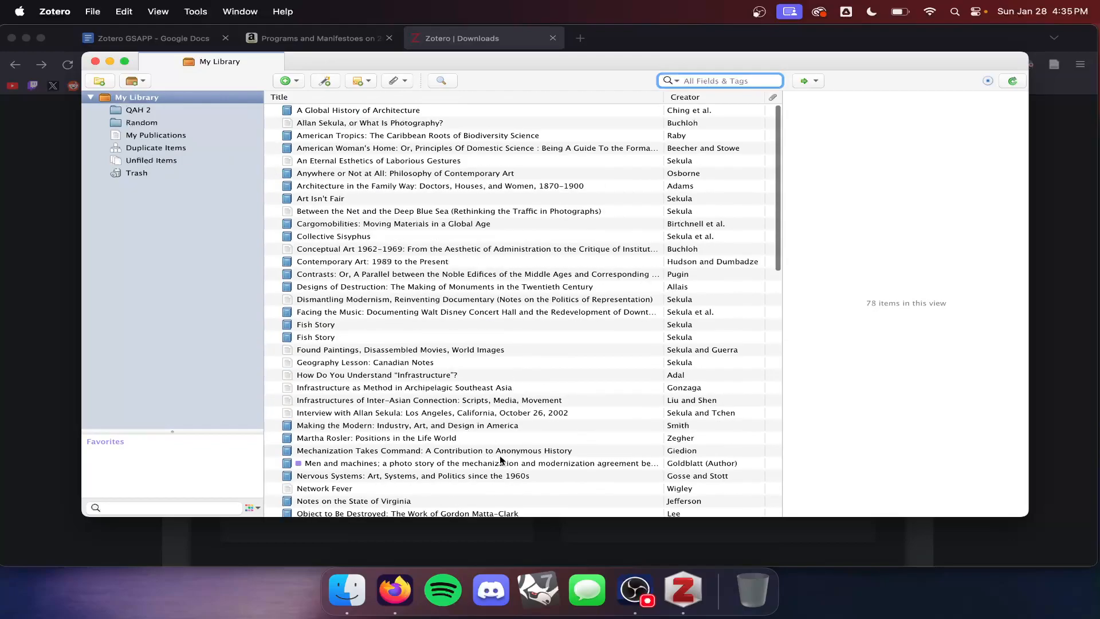
scroll(499, 460, down, 20)
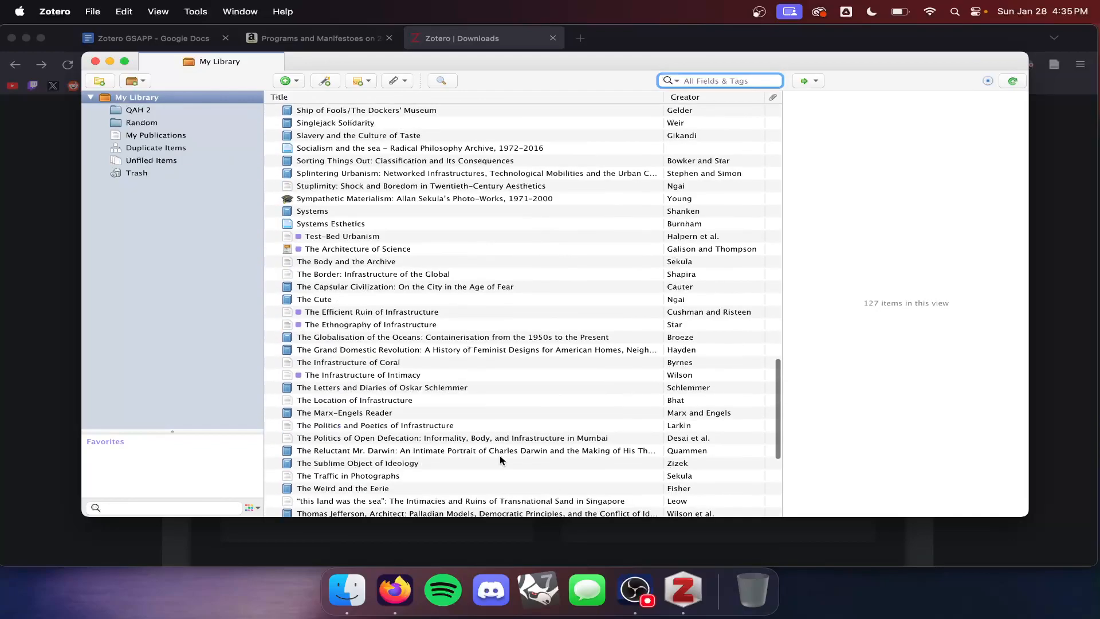
scroll(499, 460, up, 20)
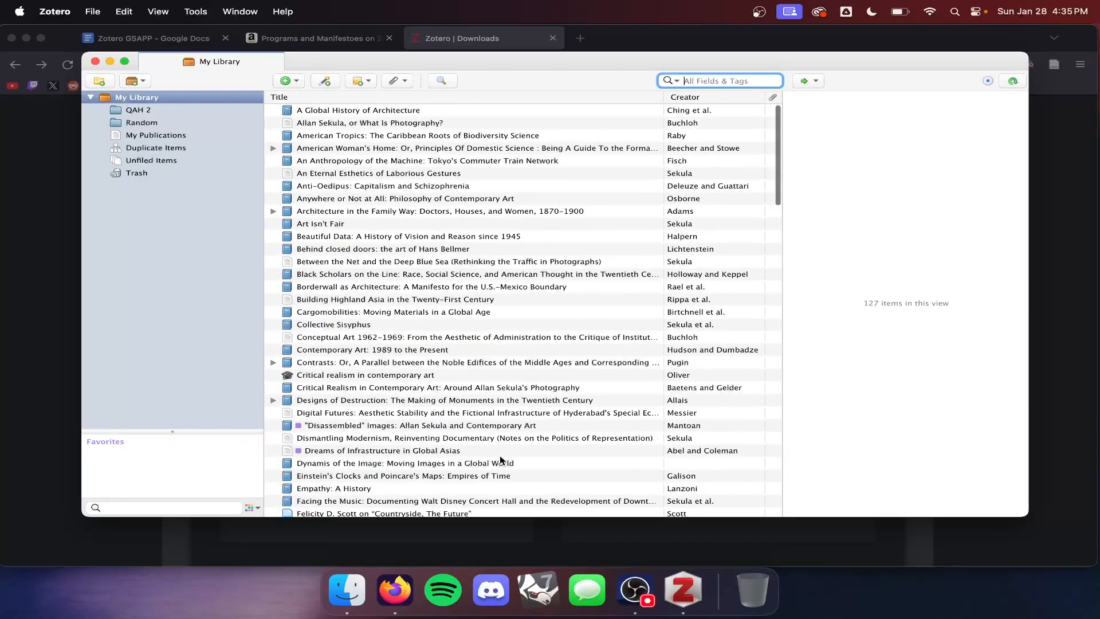
scroll(499, 460, down, 15)
scroll(500, 460, up, 20)
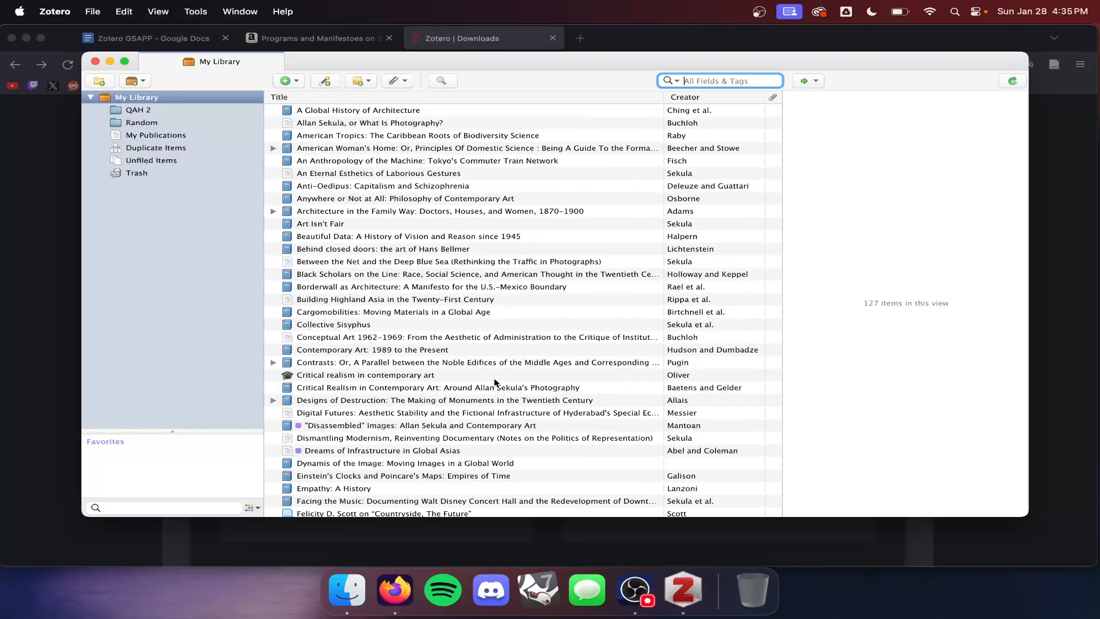
scroll(495, 382, down, 20)
scroll(494, 376, up, 20)
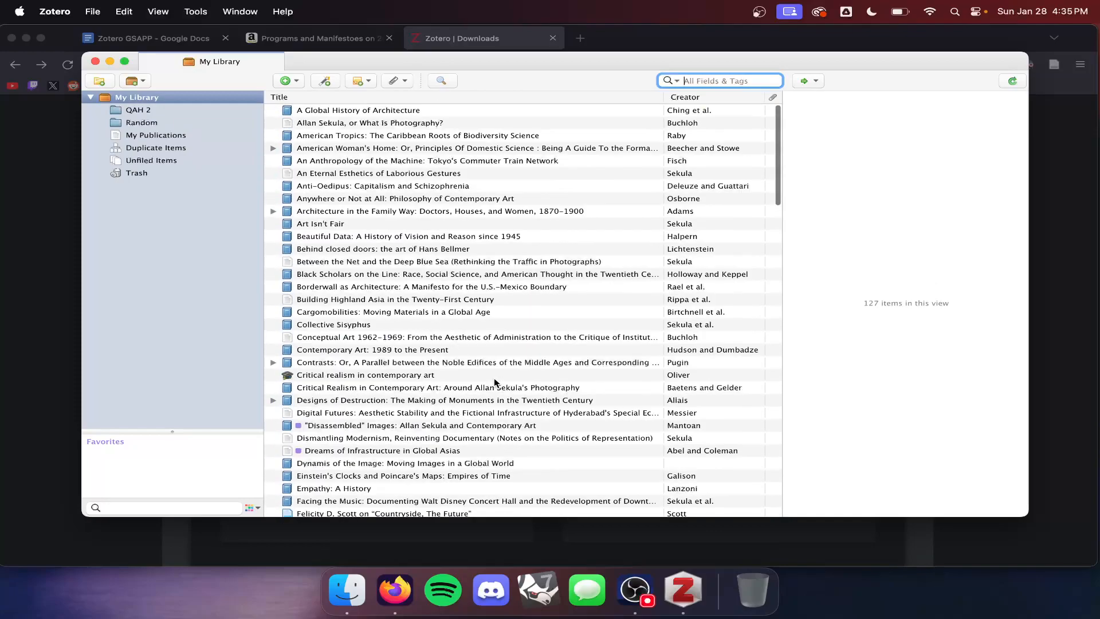
- Browse the QAH 2 and Random collections, then return to My Library's 127 items
click(112, 99)
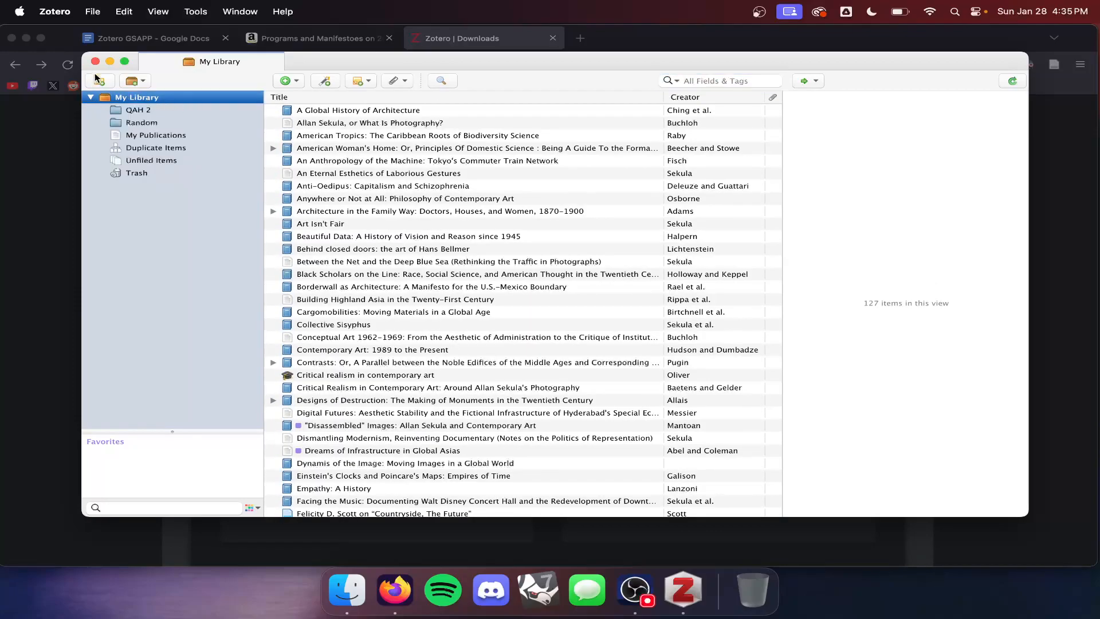
click(150, 112)
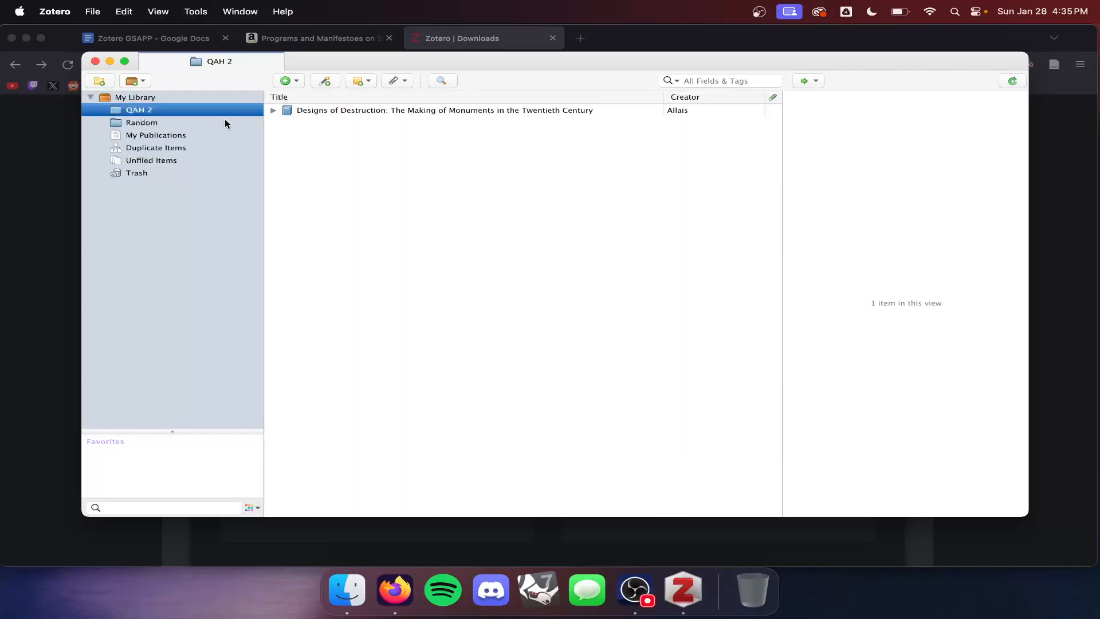
click(142, 123)
click(119, 100)
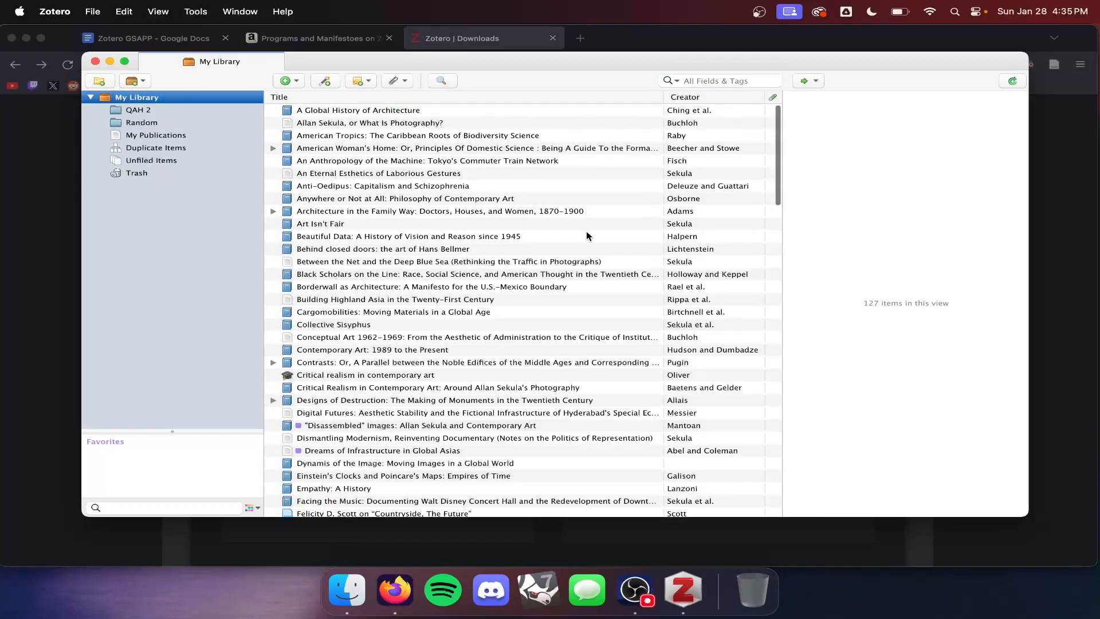
scroll(381, 350, down, 15)
scroll(381, 349, up, 15)
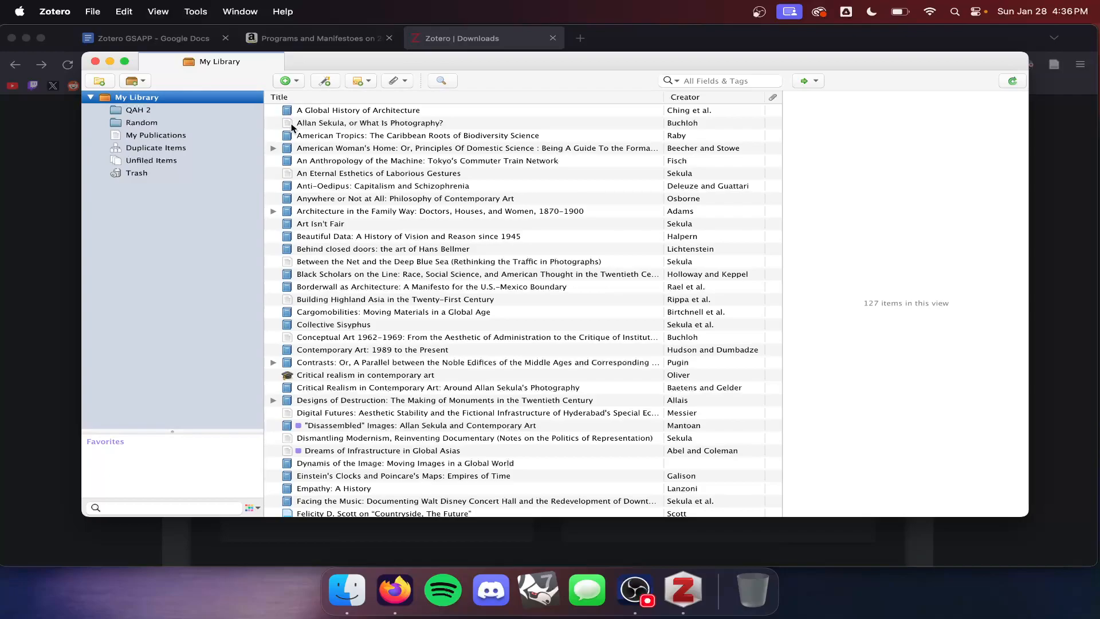
- Expand and collapse American Woman's Home, then select A Global History of Architecture
click(401, 110)
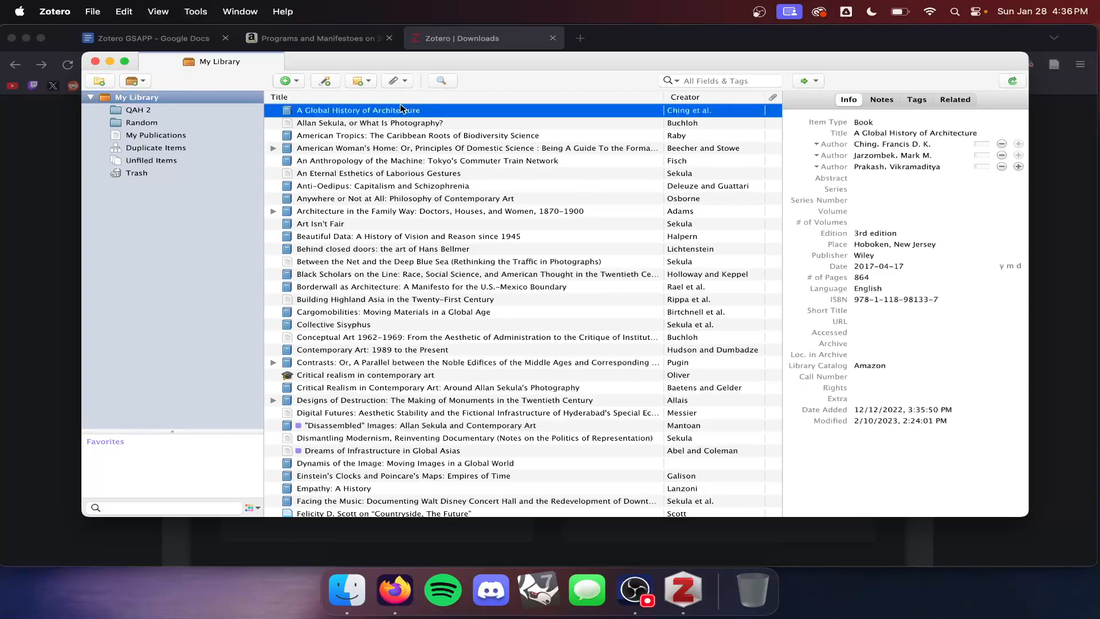
click(284, 150)
click(273, 149)
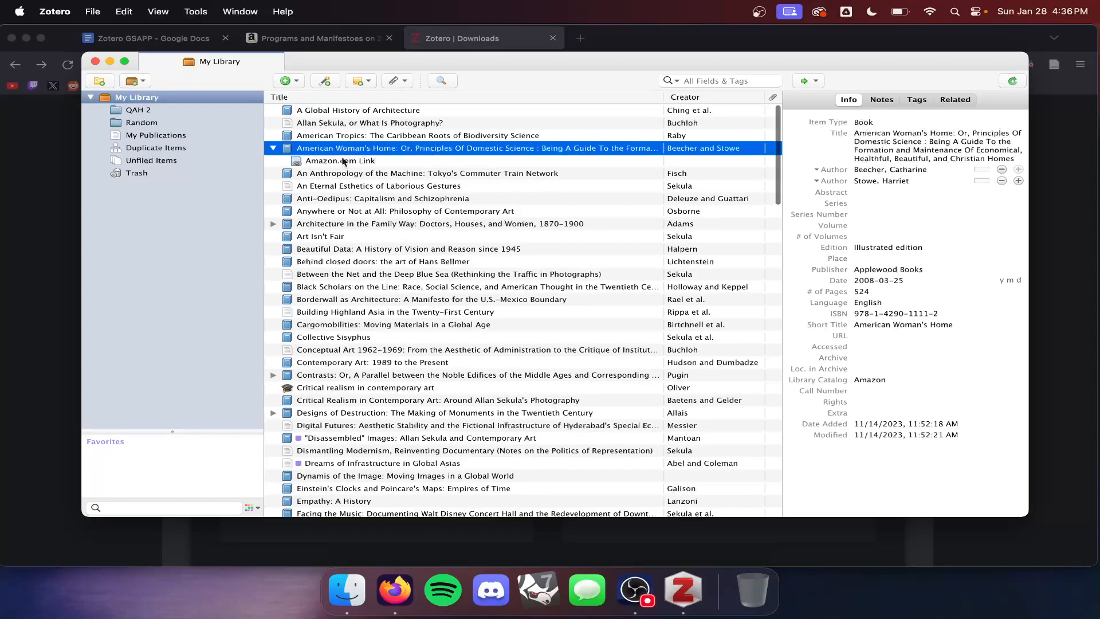
click(375, 185)
click(367, 139)
click(344, 150)
click(273, 150)
click(362, 113)
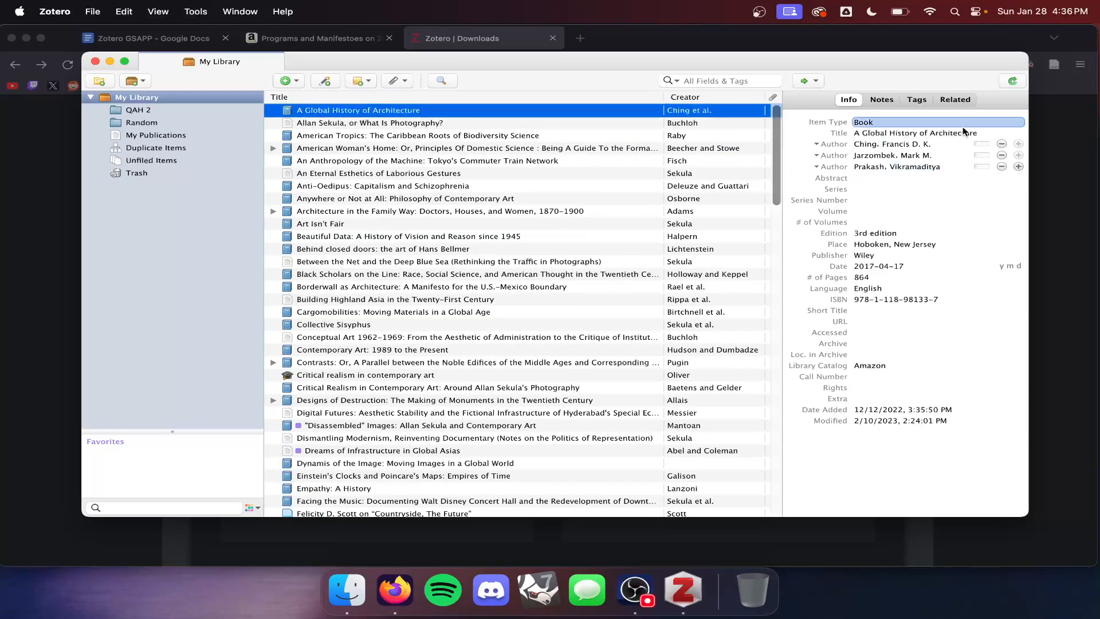
- View the book's Notes, Tags and Related panes, ending on its empty Tags list
click(883, 101)
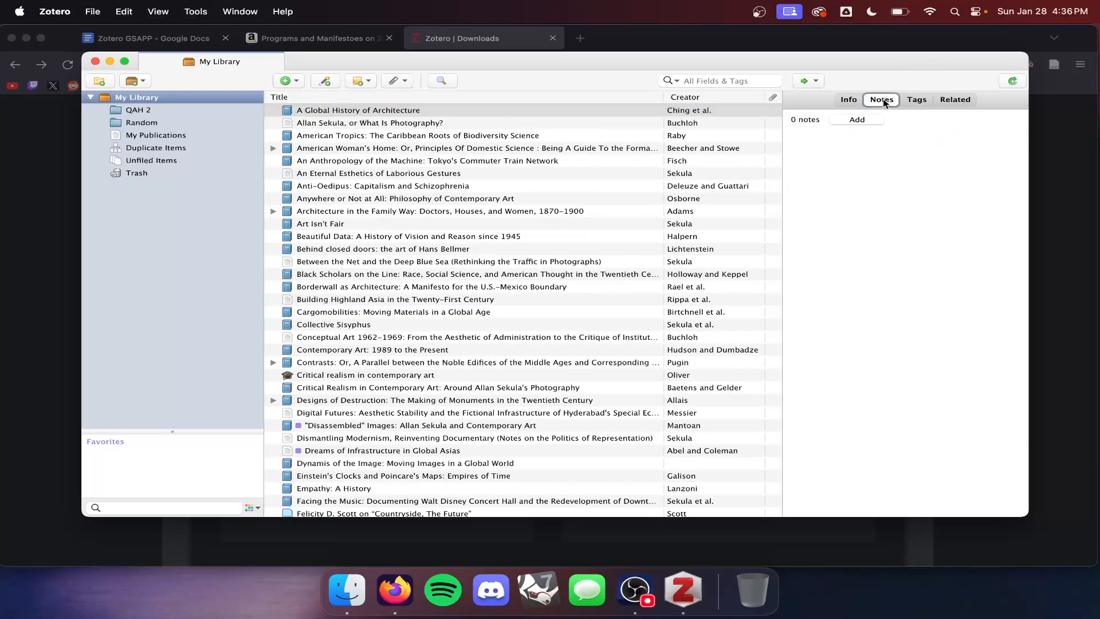
click(915, 100)
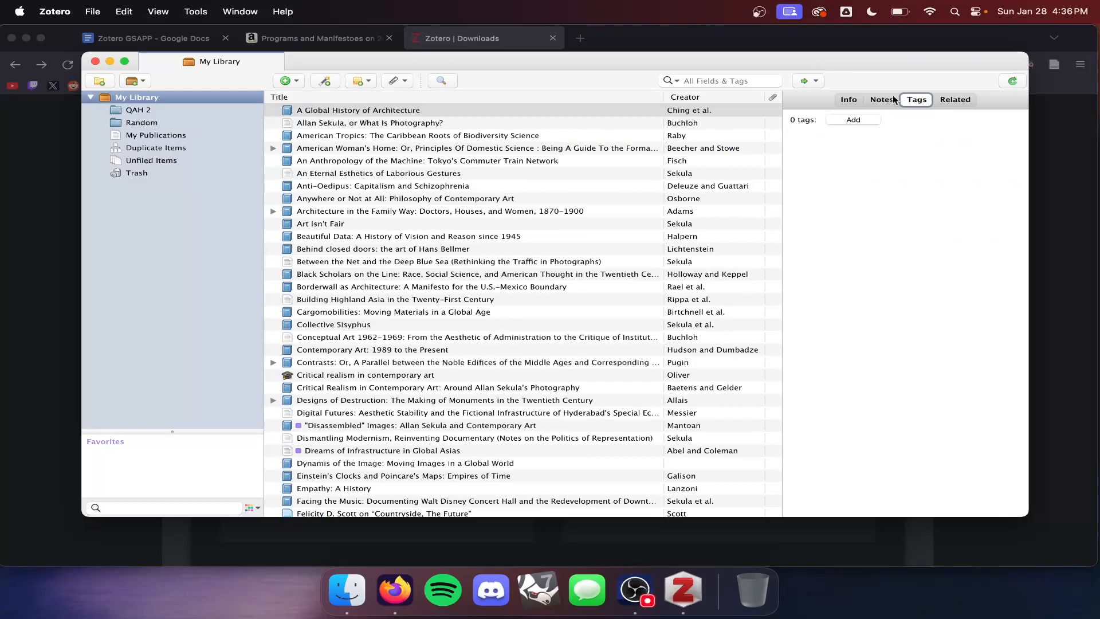
click(955, 98)
click(922, 98)
- Filter the library by the Favorites tag, then clear the filter and reselect the book
click(106, 441)
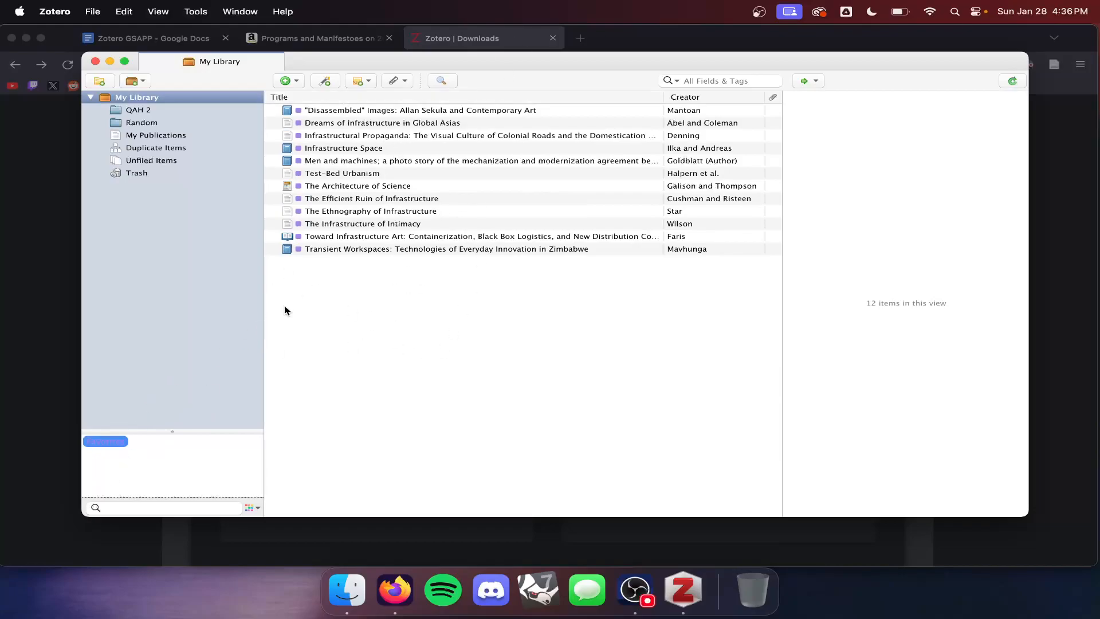
click(111, 444)
click(363, 111)
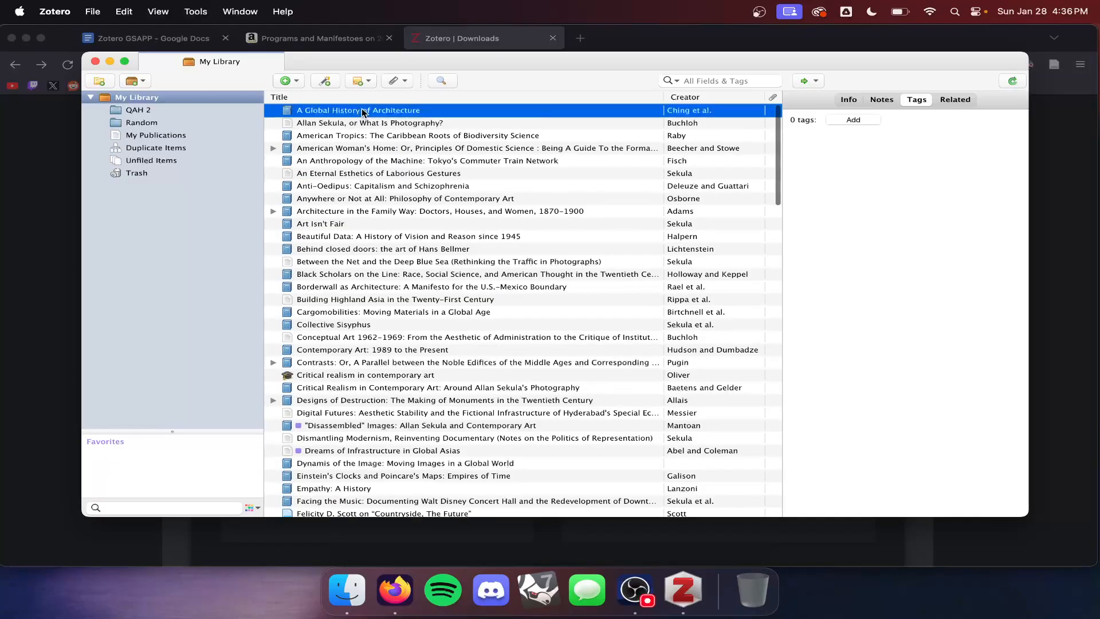
- Open the New Item type menu and dismiss it without adding anything
click(297, 81)
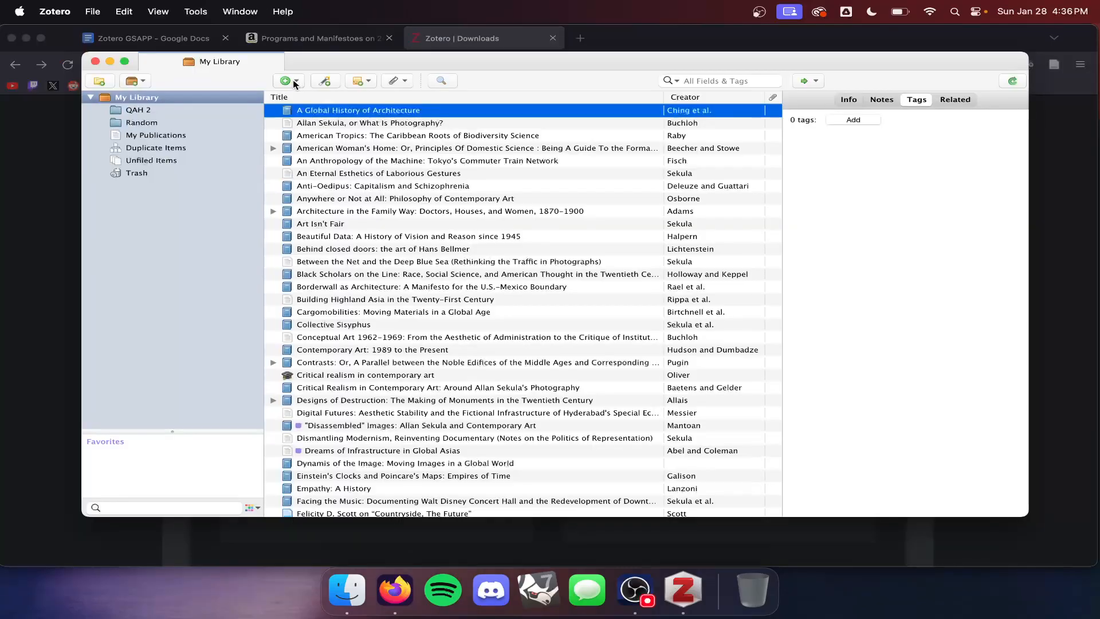
click(293, 81)
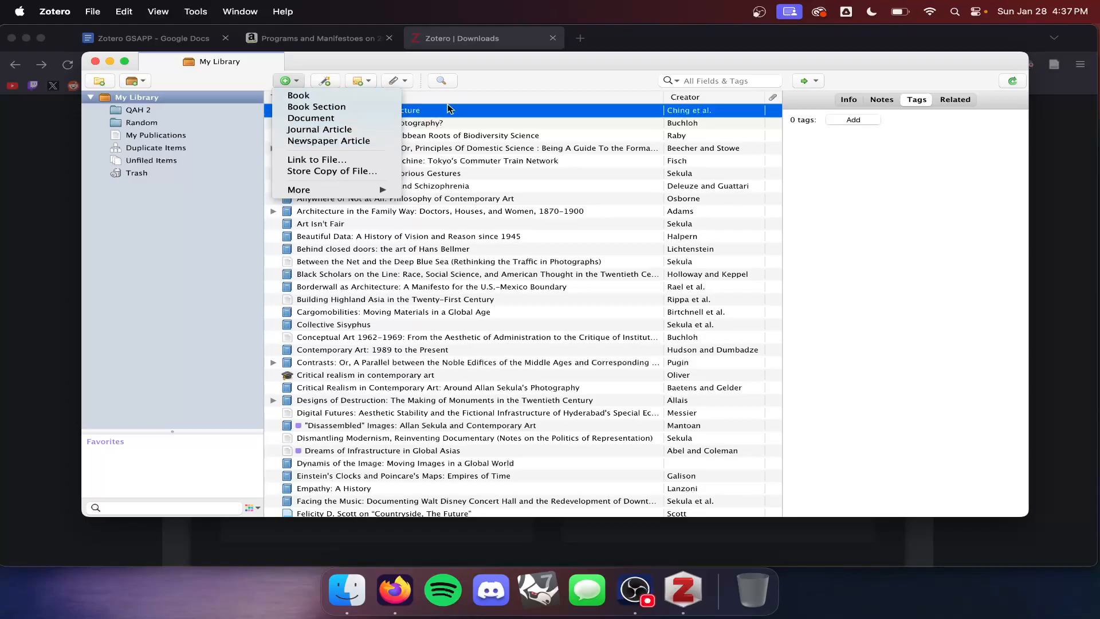
click(549, 67)
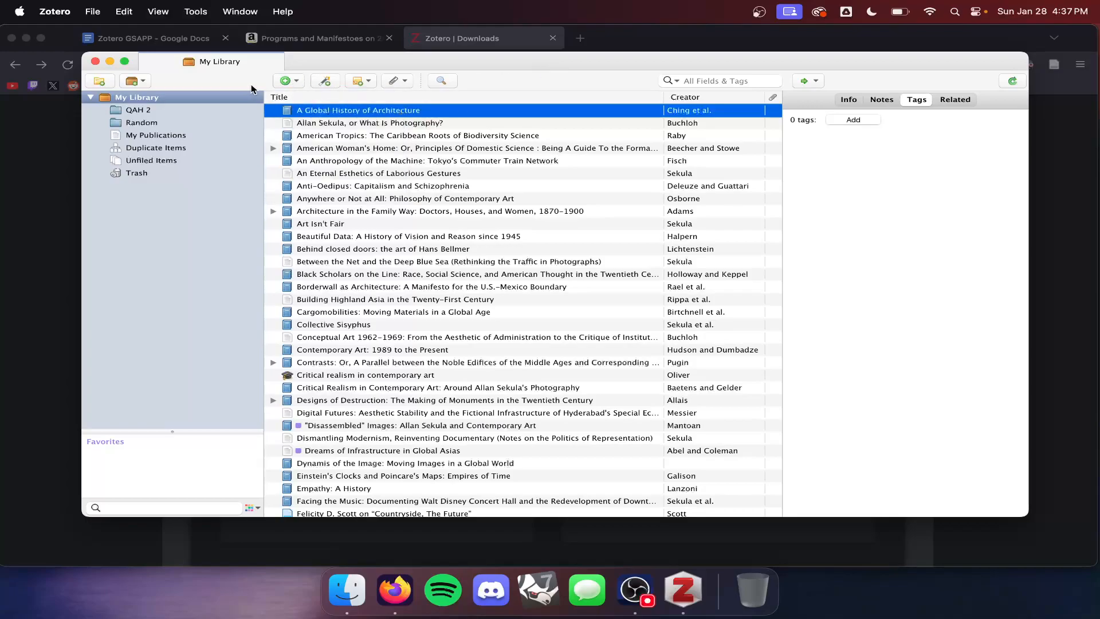
click(291, 81)
click(533, 68)
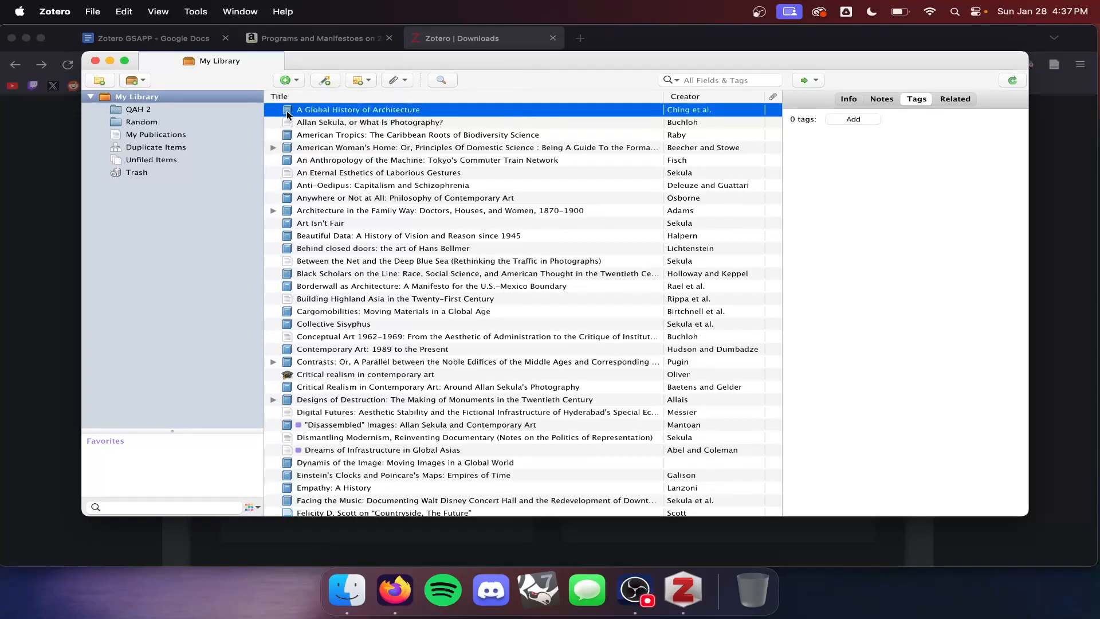
- Show A Global History of Architecture's Info details, then return to the Firefox Downloads page
click(379, 124)
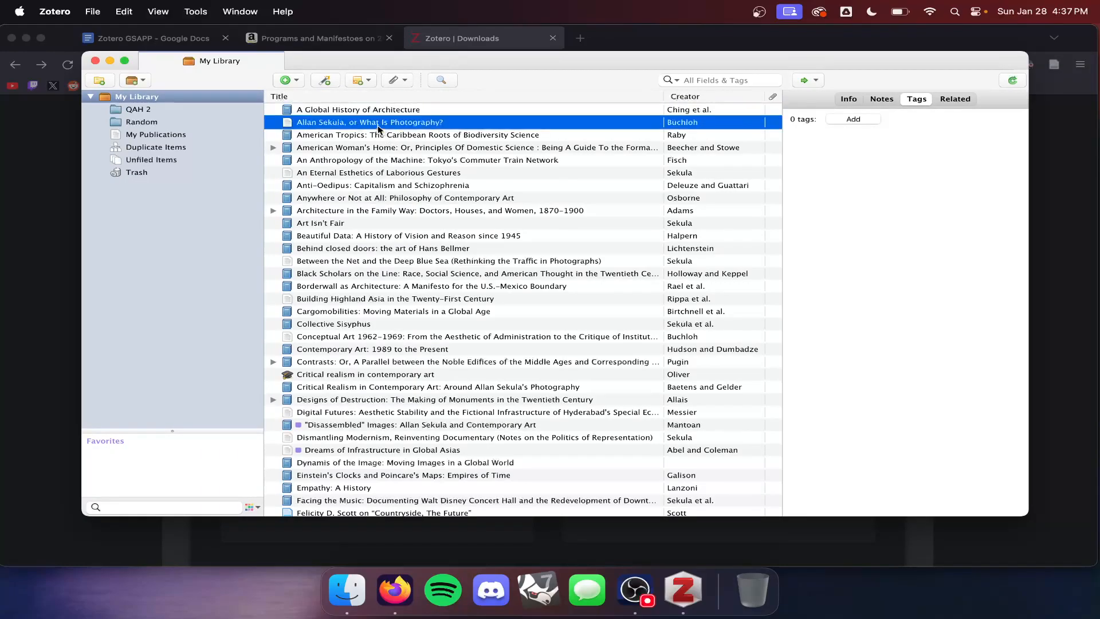
click(521, 110)
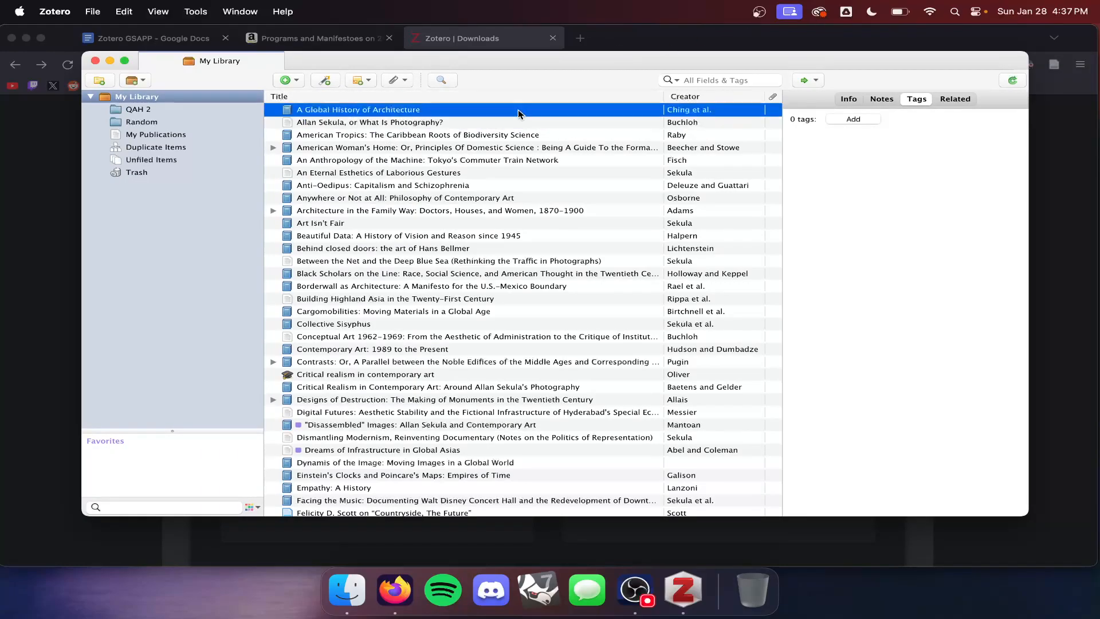
click(849, 99)
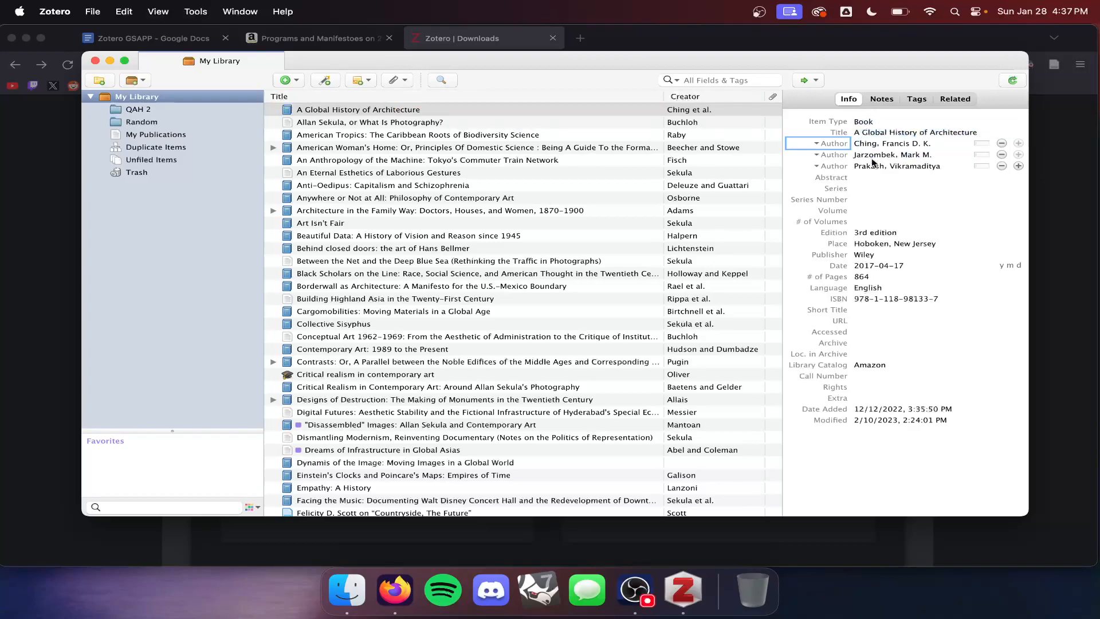
click(884, 200)
click(1058, 64)
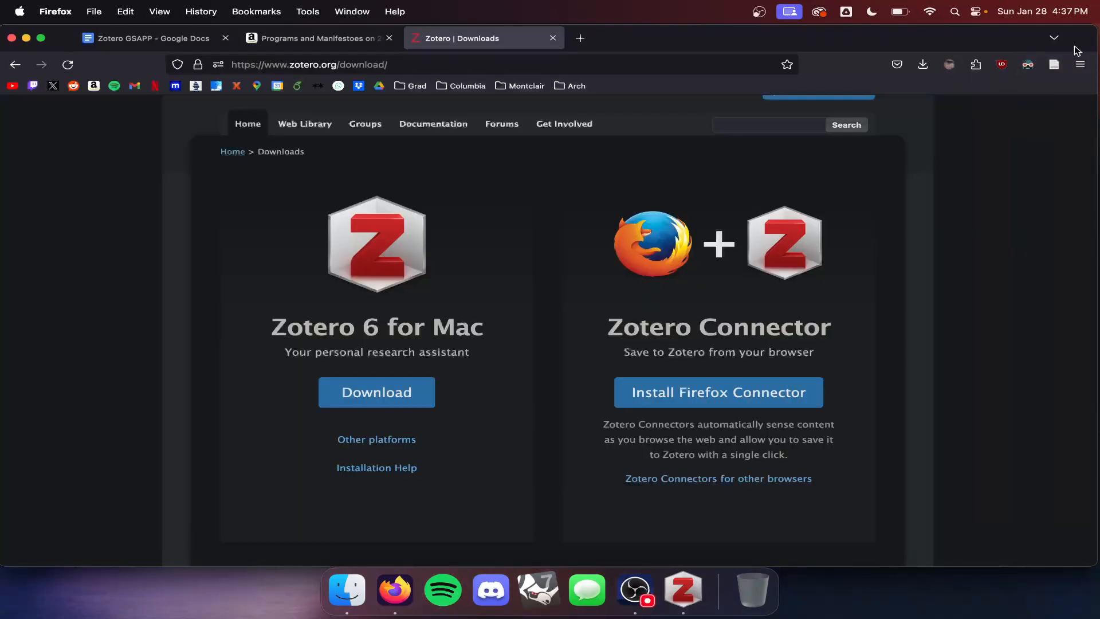
- Go from the Programs and Manifestoes Amazon page back to its Google search results
click(318, 37)
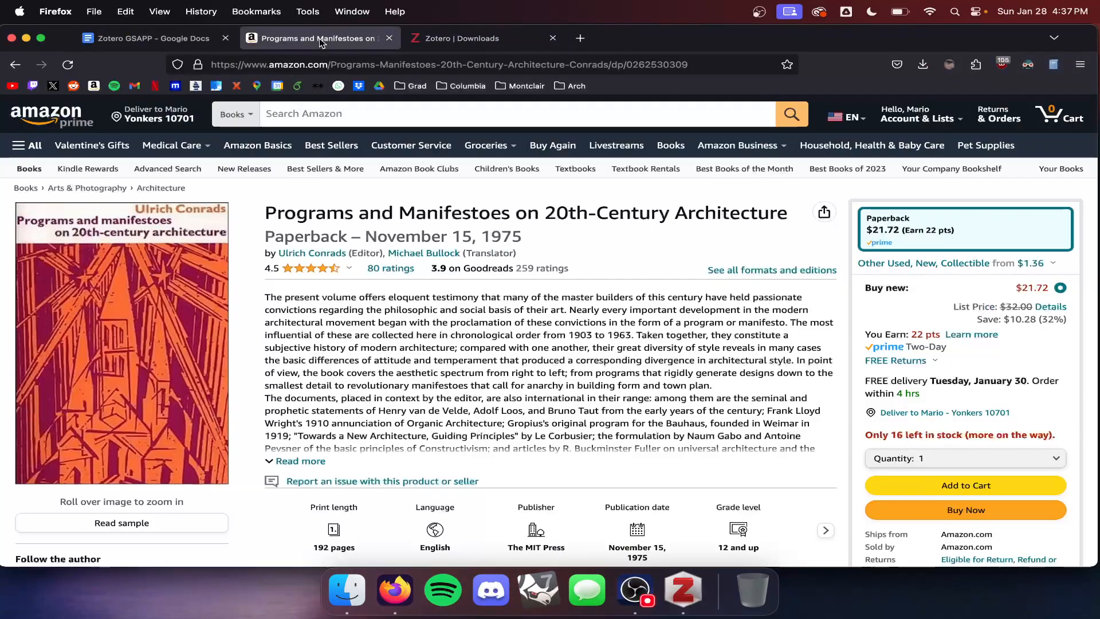
click(16, 64)
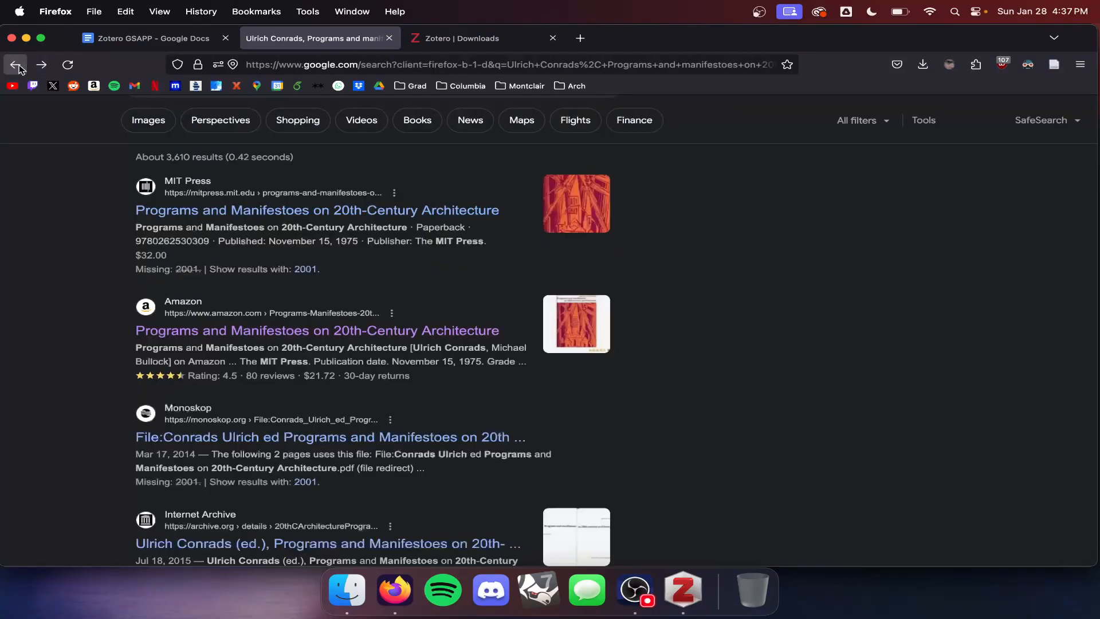
scroll(103, 337, up, 2)
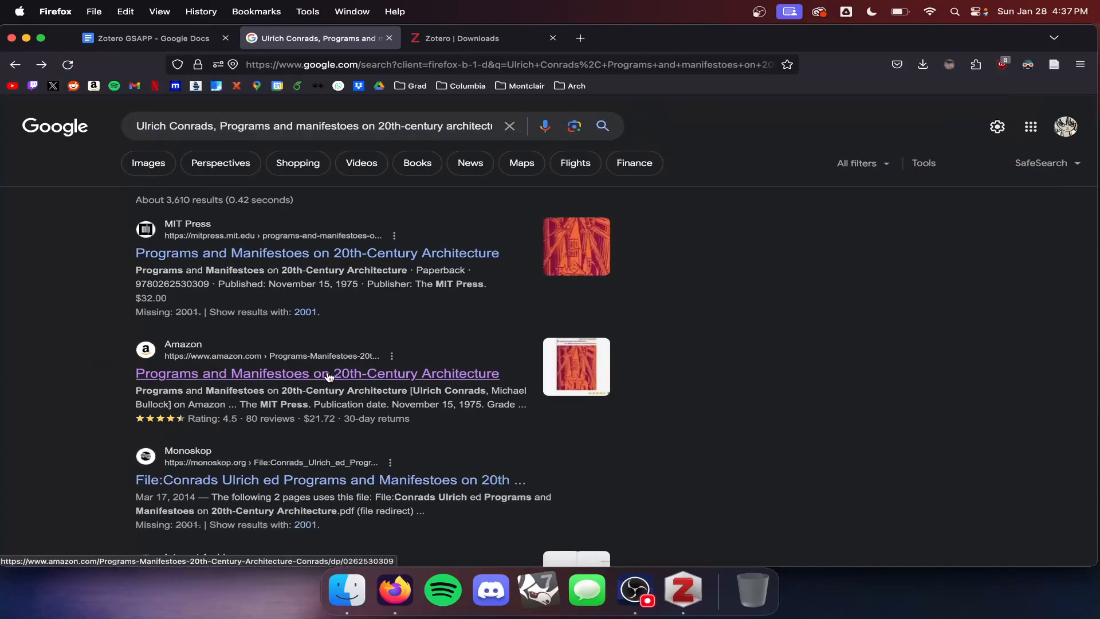
click(278, 376)
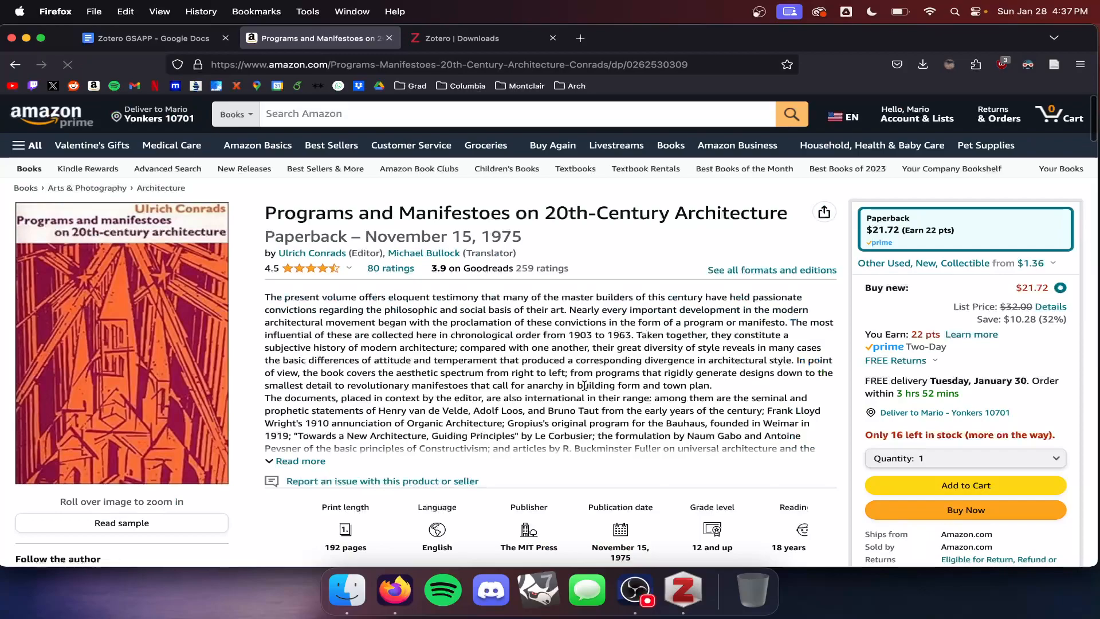
click(11, 64)
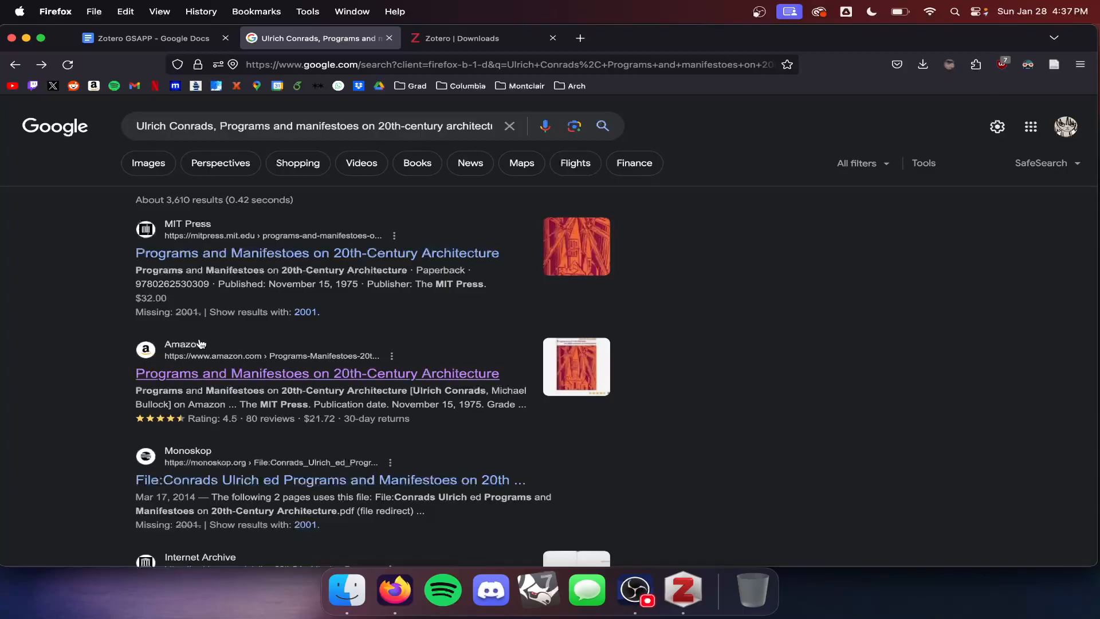
scroll(46, 341, down, 3)
scroll(47, 342, up, 1)
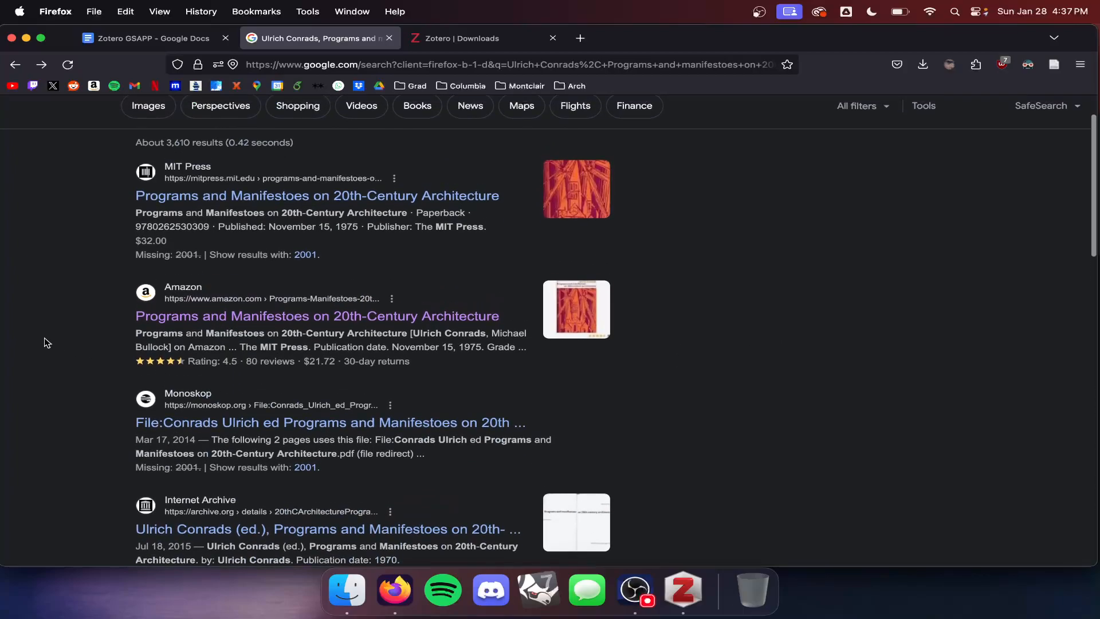
scroll(47, 343, down, 8)
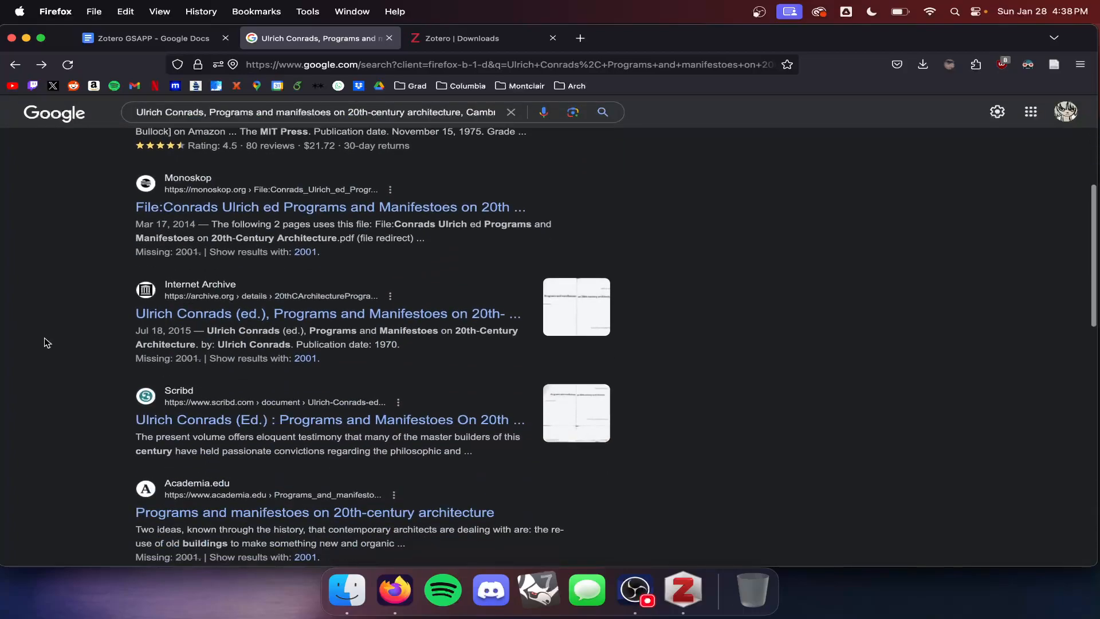
scroll(47, 343, up, 10)
scroll(47, 343, down, 1)
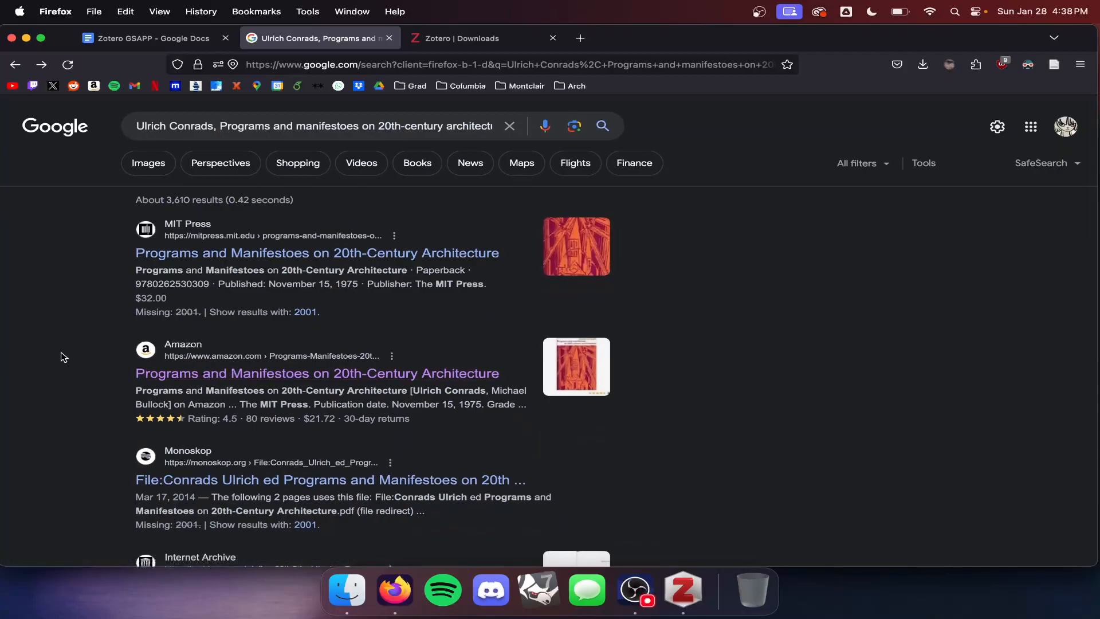
scroll(86, 410, down, 1)
scroll(86, 410, up, 1)
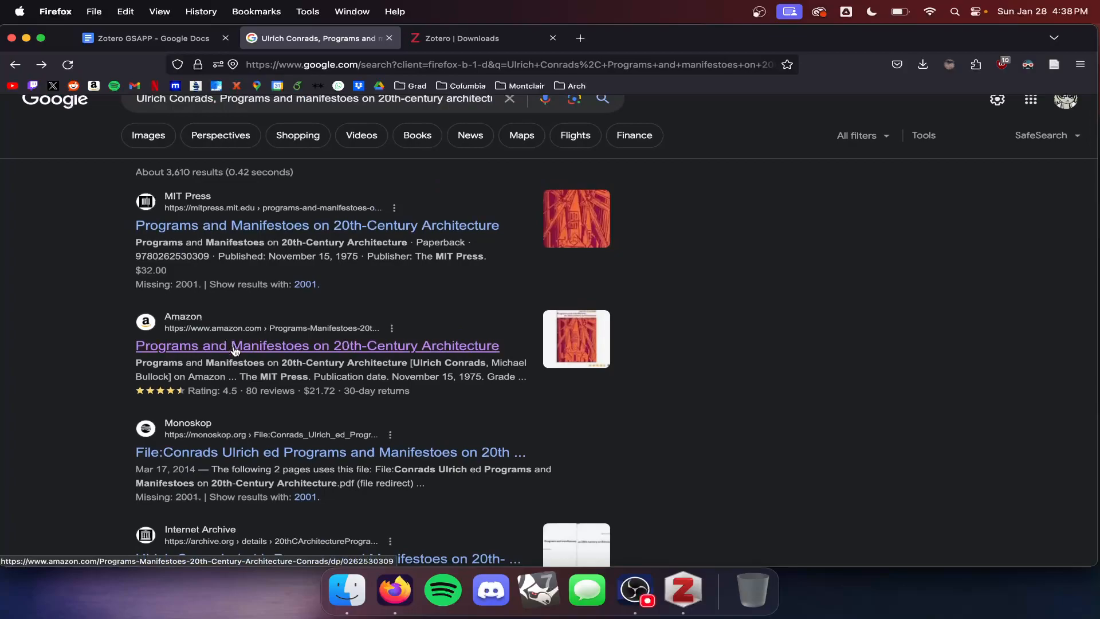
- Try saving the results page with the Zotero Connector, then bring Zotero's library forward
click(1055, 64)
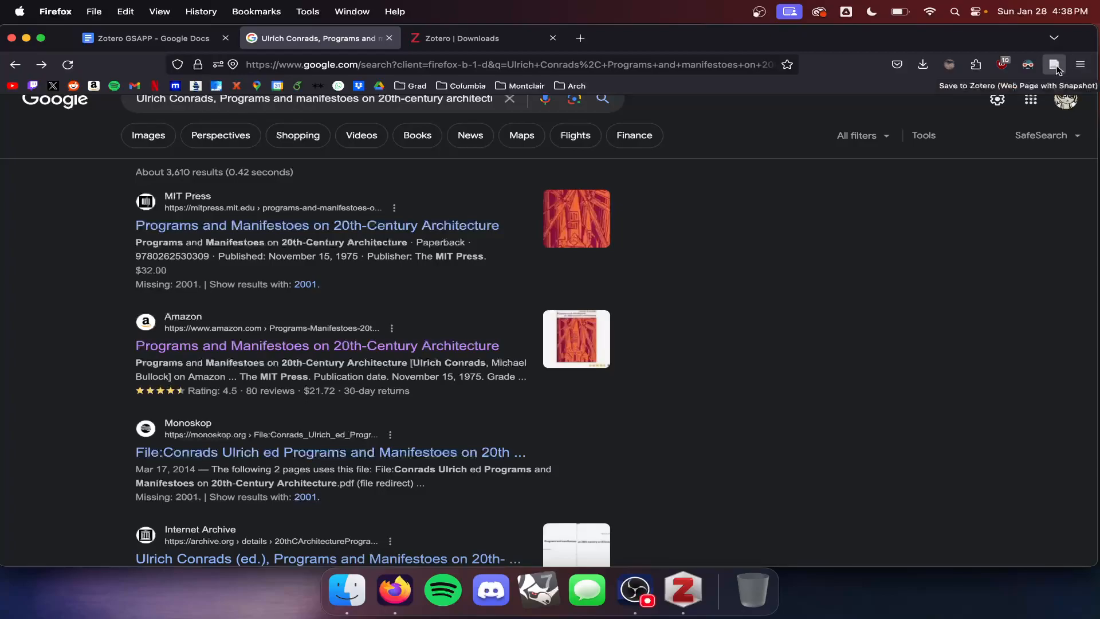
scroll(768, 277, up, 1)
scroll(769, 276, down, 3)
scroll(769, 276, up, 3)
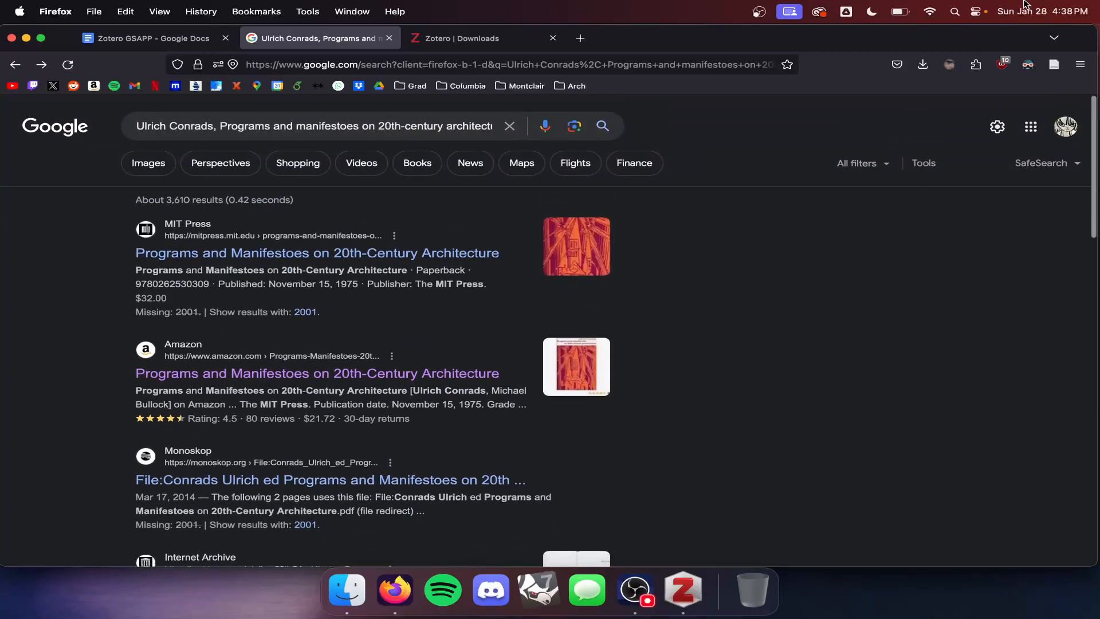
click(683, 589)
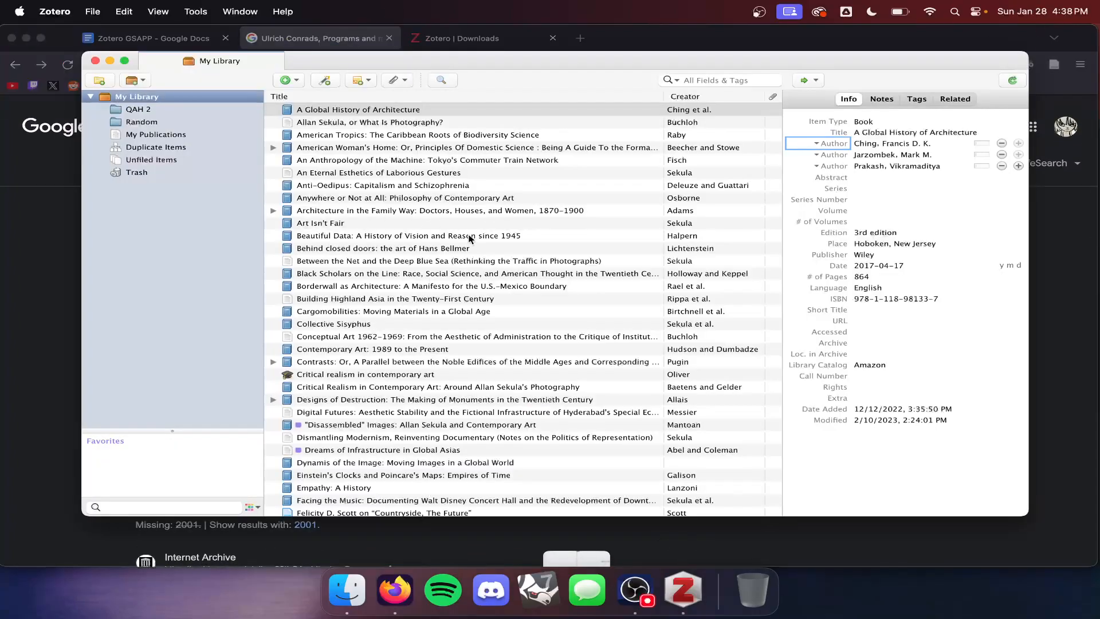
- Flip between Zotero's QAH 2 and Random collections and the Firefox search results
click(134, 113)
key(super+Tab)
key(super+Tab)
click(141, 122)
click(140, 109)
key(super+Tab)
click(684, 589)
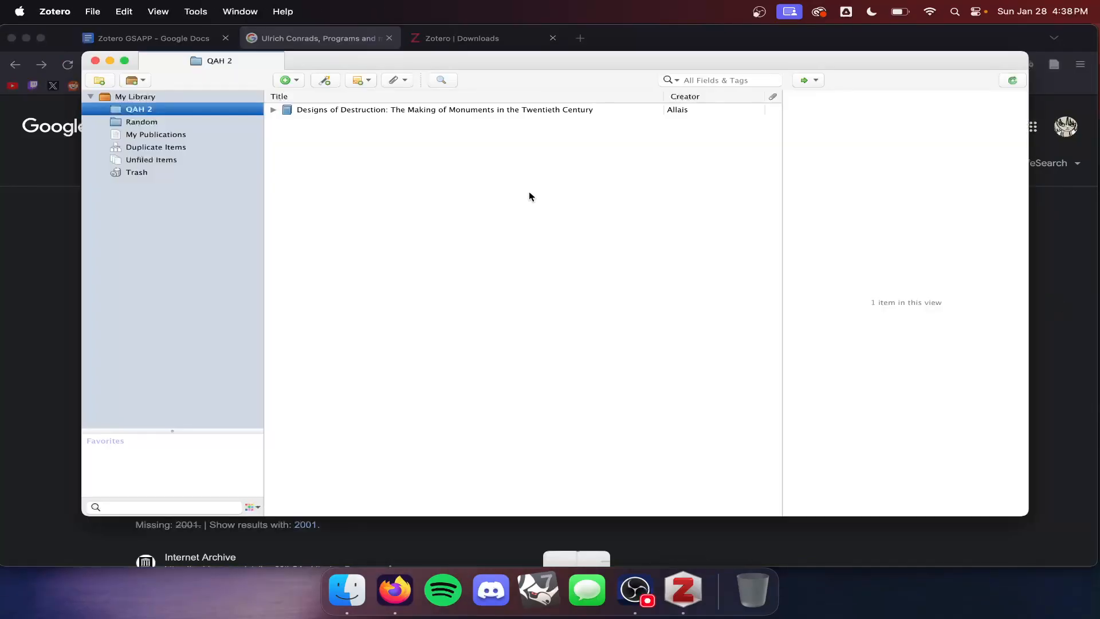
click(1040, 190)
key(super+Tab)
click(1094, 120)
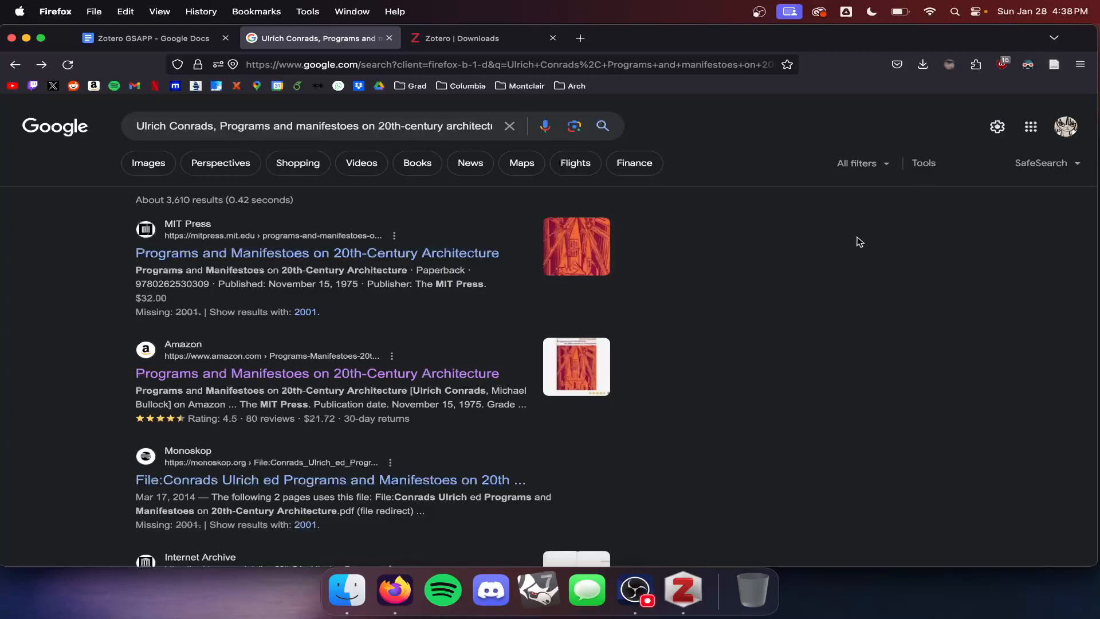
- Close the page-not-found tab, open QAH 2 in Zotero, and return to the Google results
key(super+Tab)
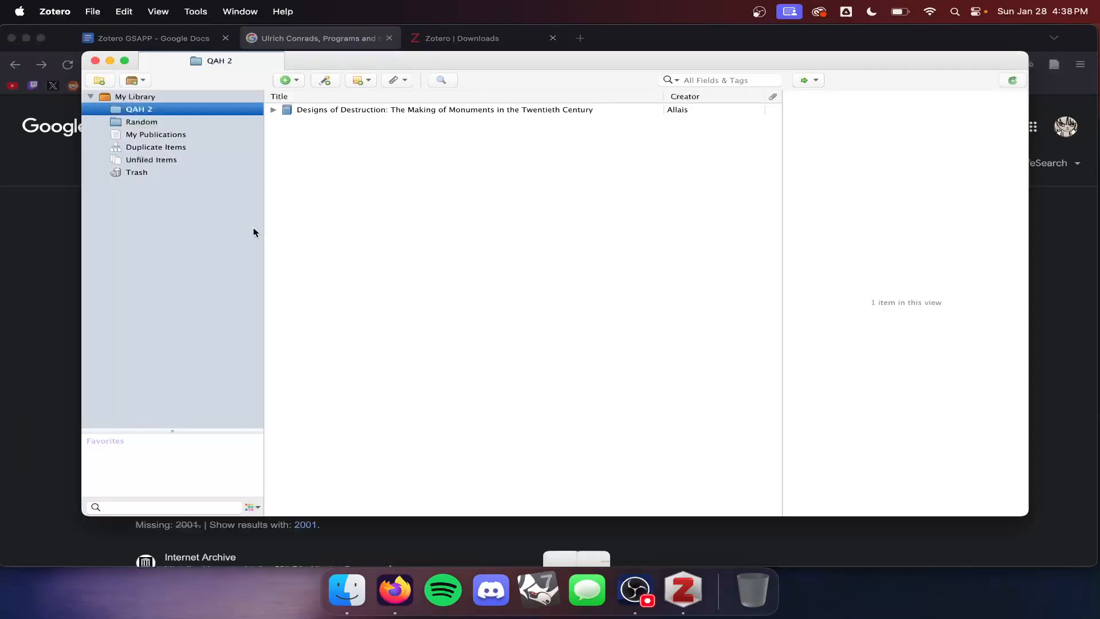
click(150, 123)
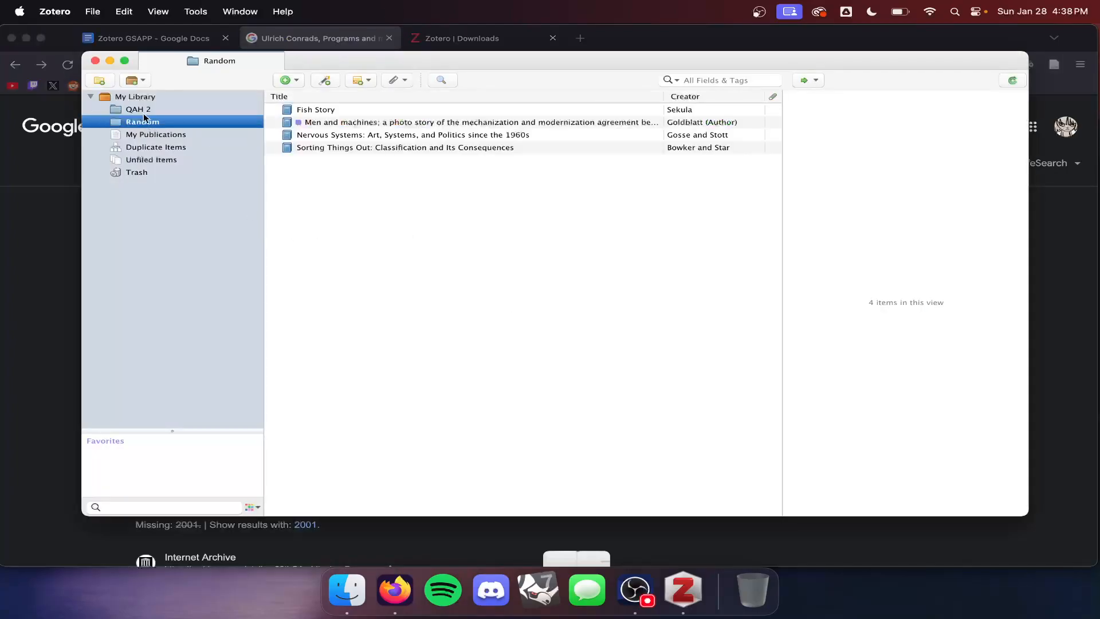
key(super+Tab)
key(super+Tab)
click(147, 97)
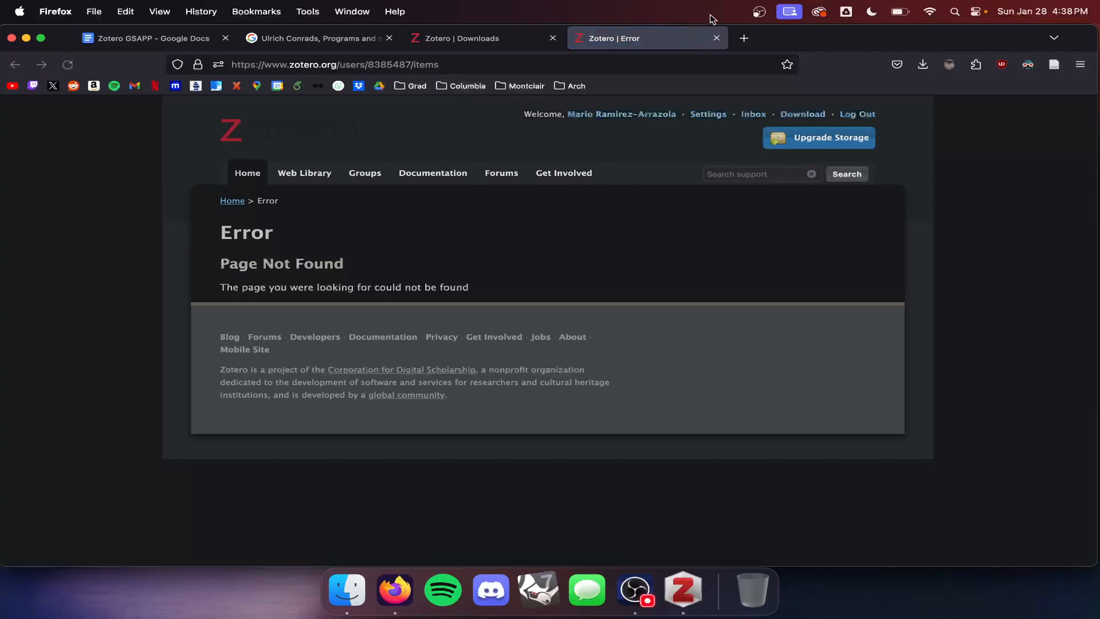
click(716, 38)
key(super+Tab)
click(146, 110)
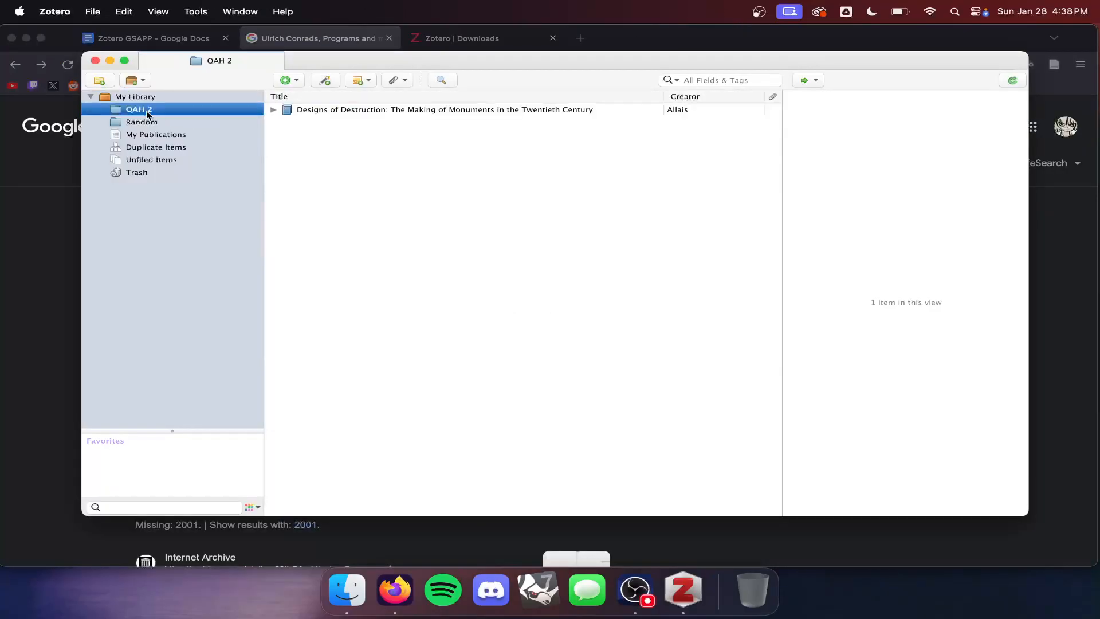
key(super+Tab)
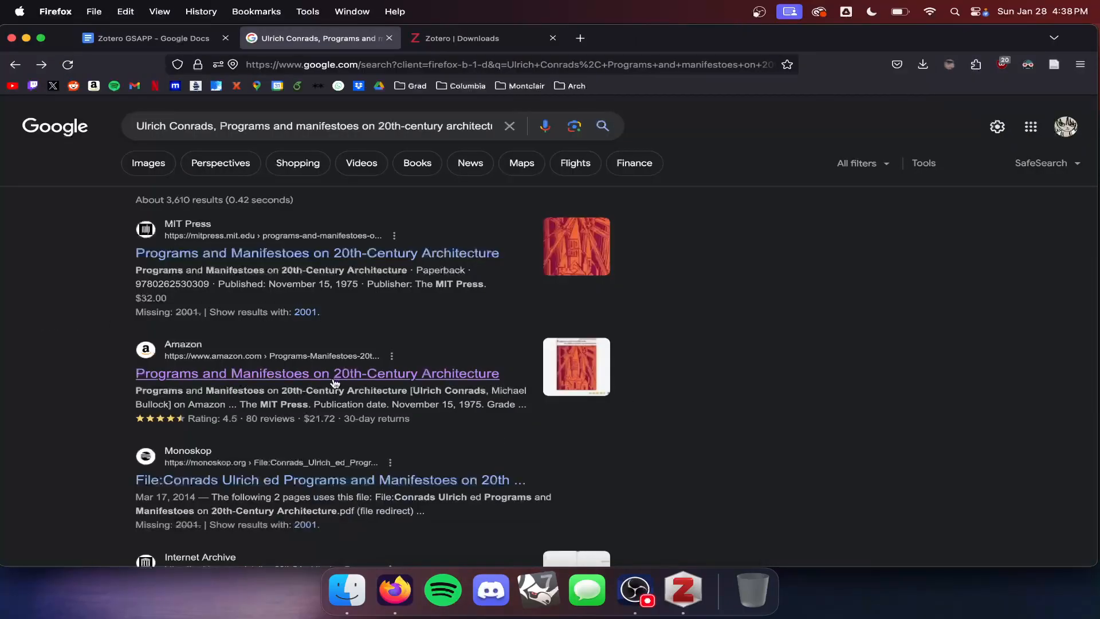
scroll(332, 378, down, 1)
- Save the Programs and Manifestoes Amazon page to QAH 2 via the Zotero Connector
click(317, 333)
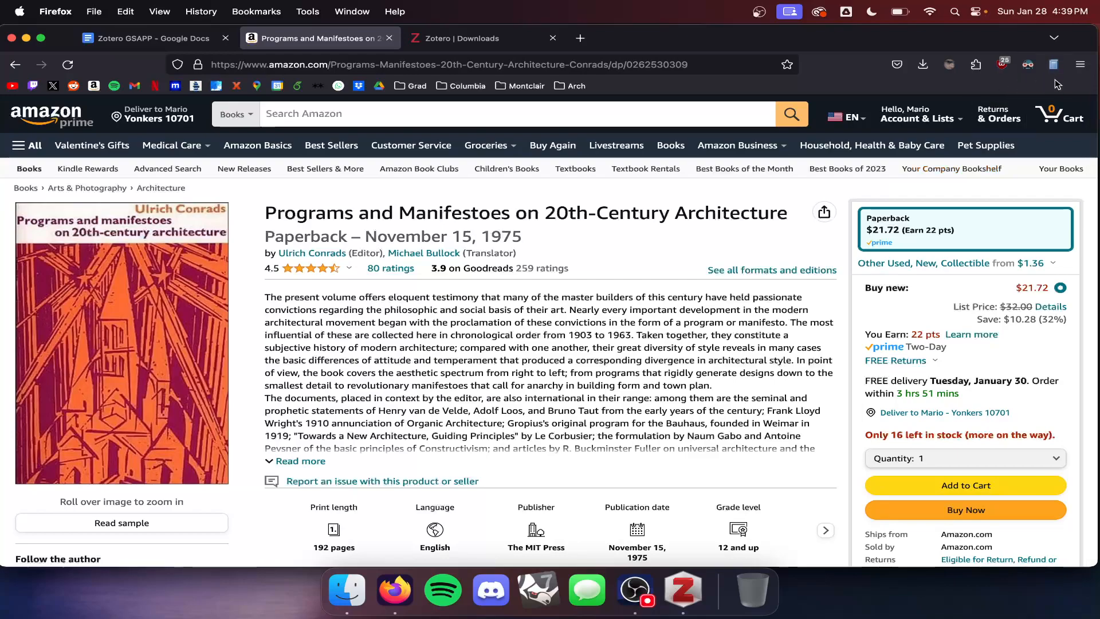
scroll(651, 327, down, 3)
scroll(651, 326, up, 3)
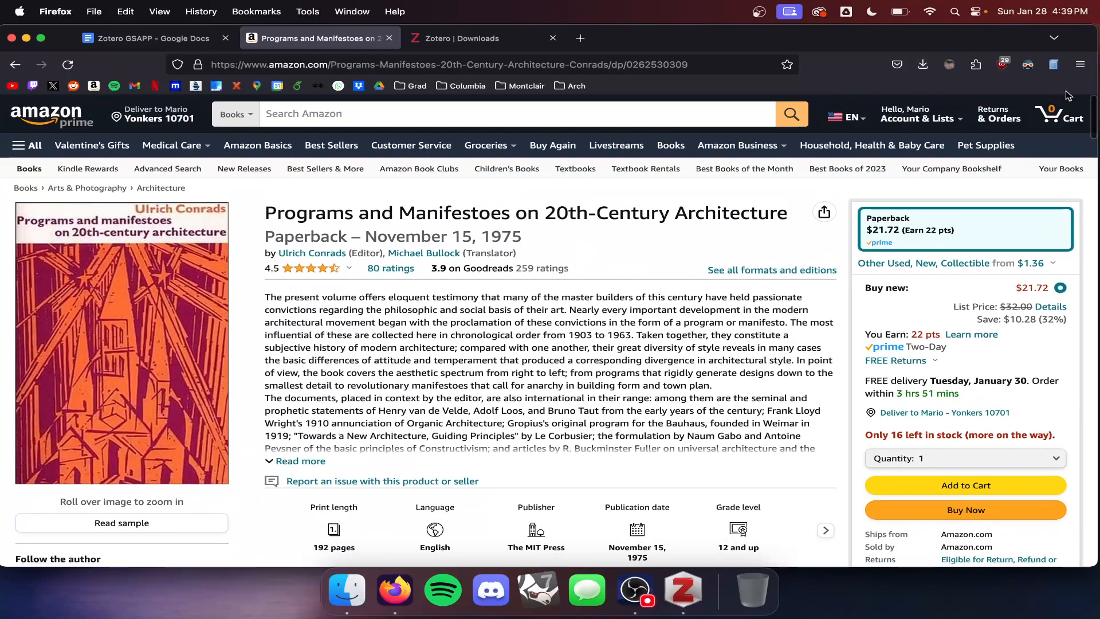
click(1052, 64)
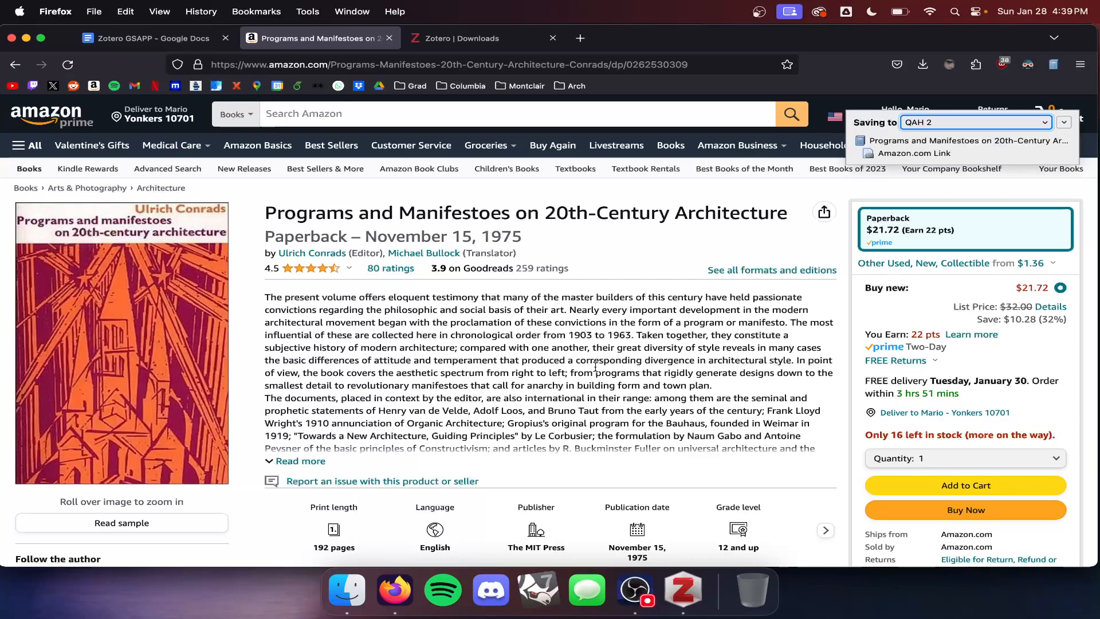
key(super+Tab)
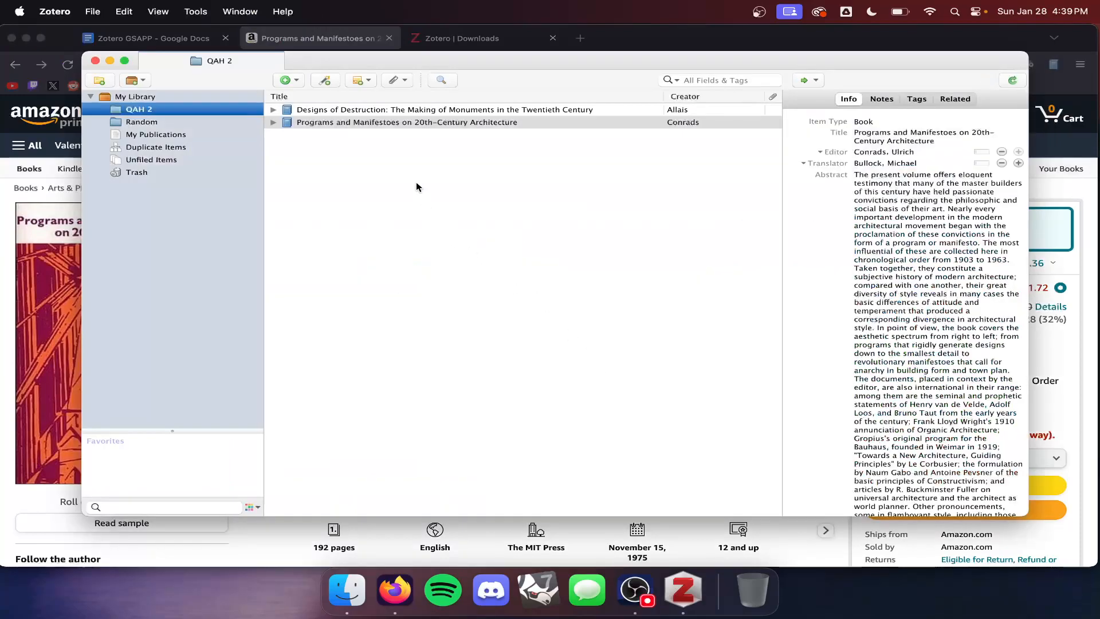
- Delete the entire abstract from the Programs and Manifestoes item
click(372, 123)
click(866, 210)
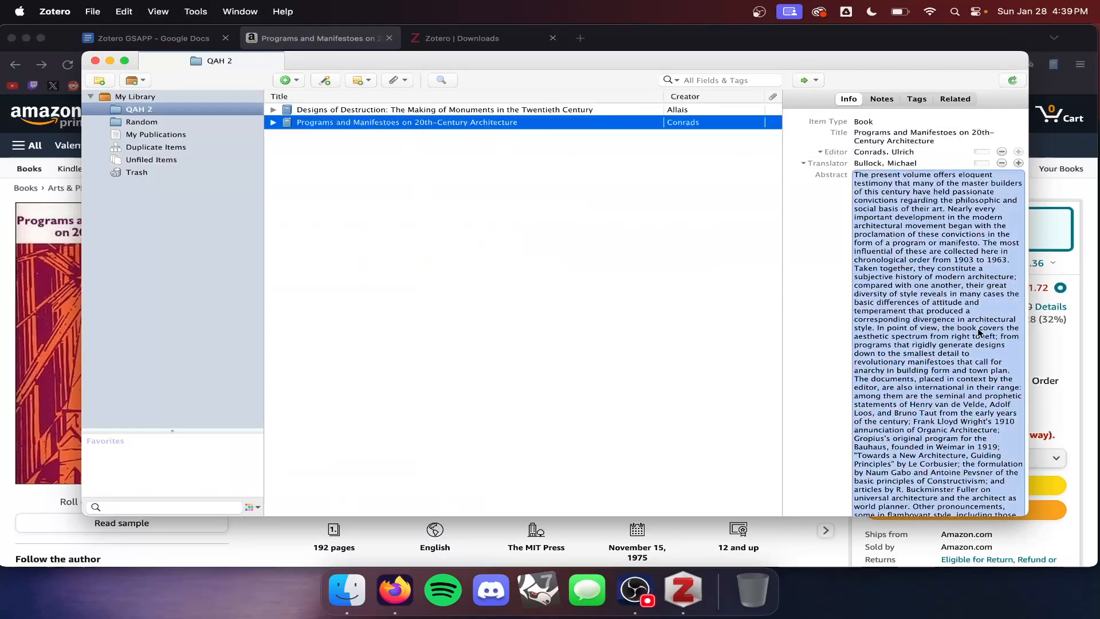
scroll(977, 333, down, 10)
scroll(977, 330, up, 10)
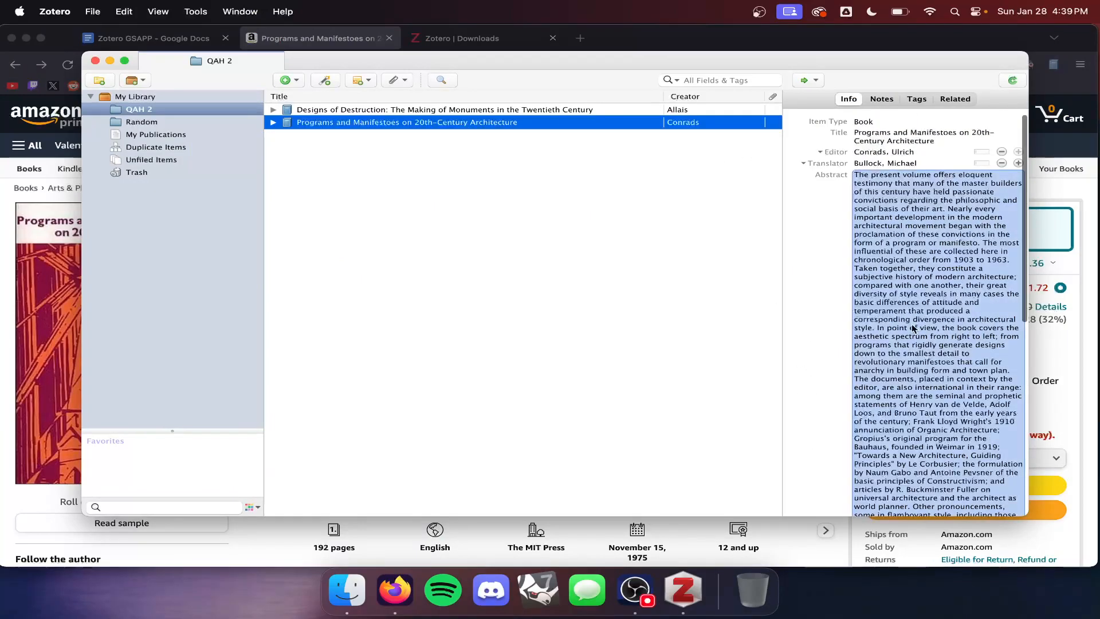
click(914, 328)
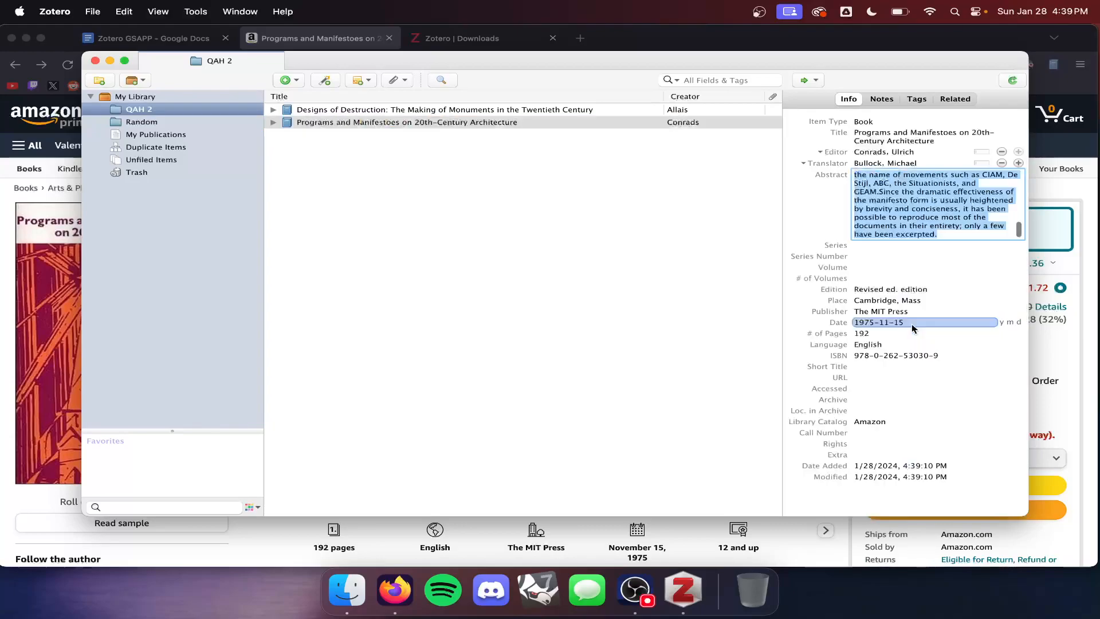
key(BackSpace)
click(740, 212)
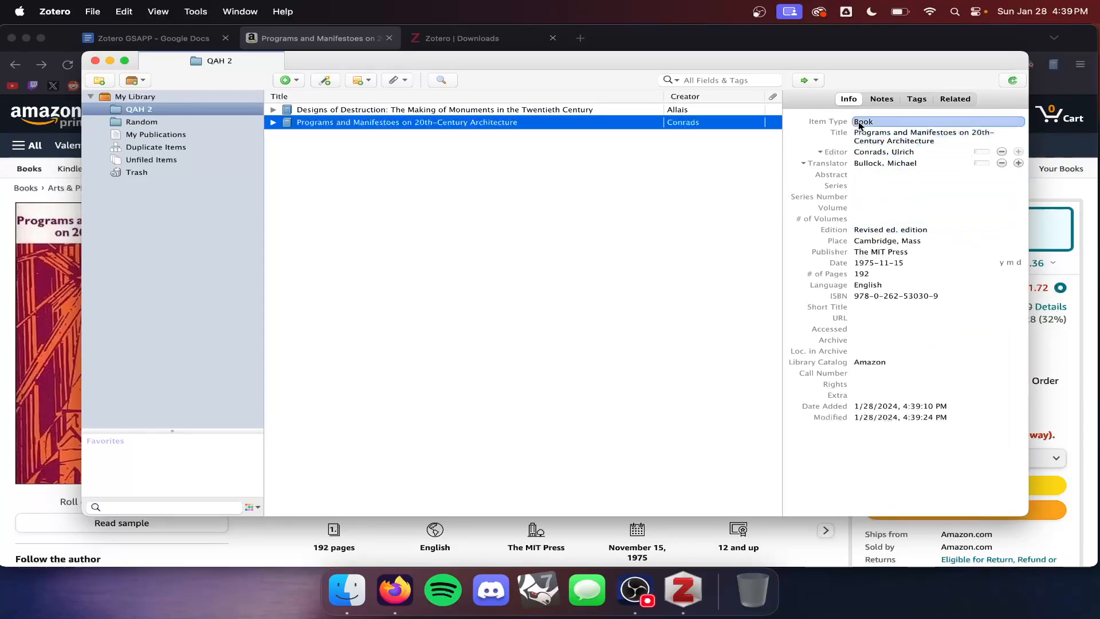
- Check the item's title, editor, translator and edition fields
click(874, 139)
click(867, 153)
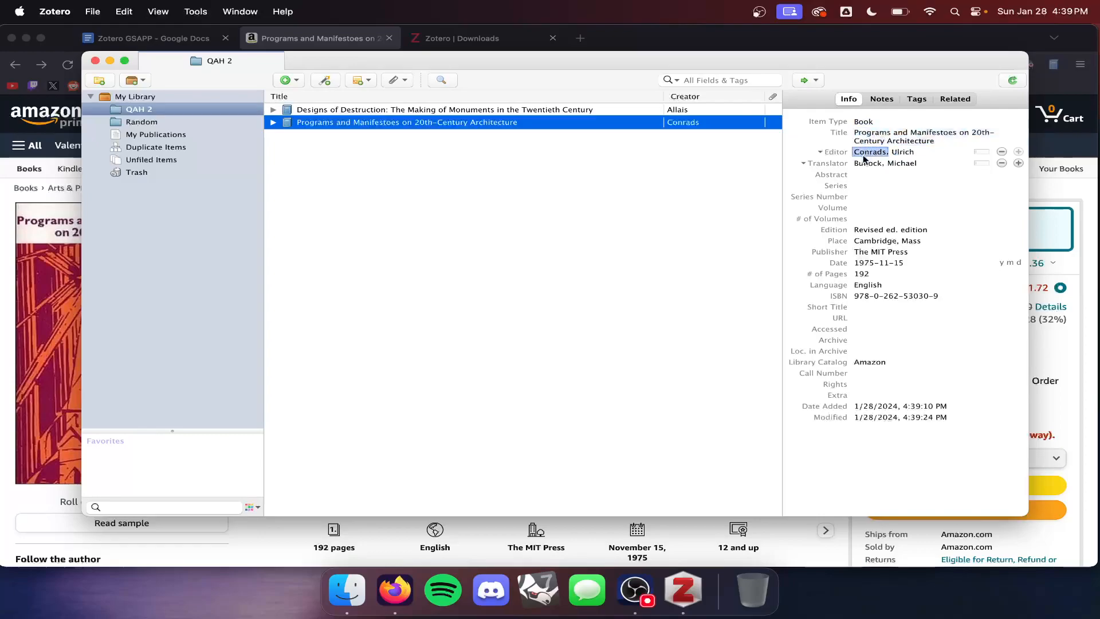
click(873, 164)
click(895, 230)
key(super+Tab)
click(179, 38)
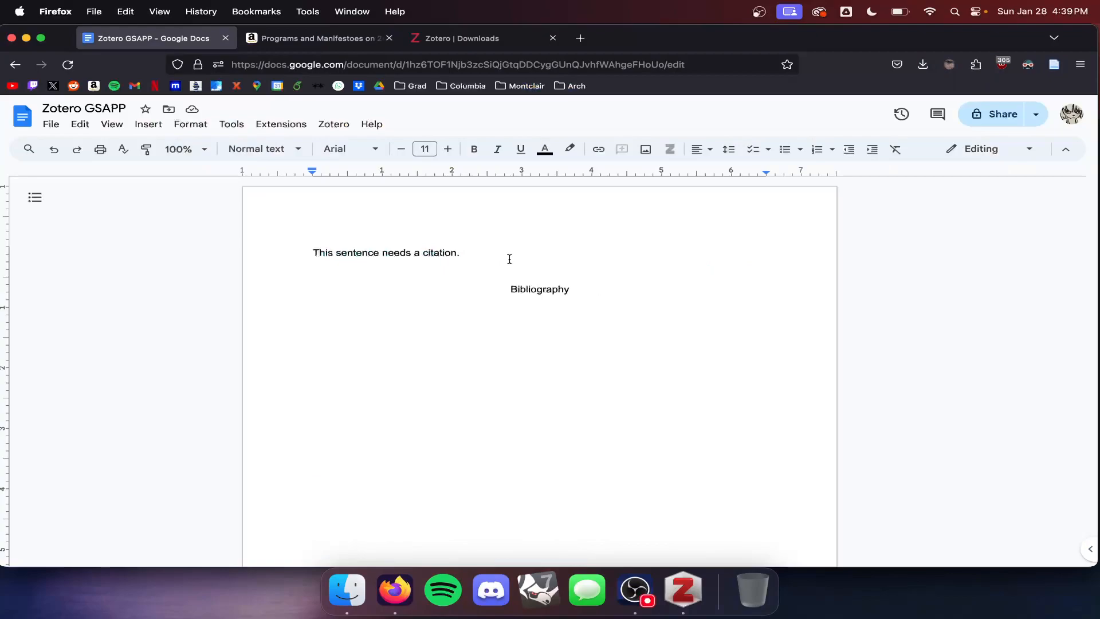
click(438, 222)
click(311, 257)
click(523, 264)
click(482, 254)
drag(493, 251, 500, 257)
drag(228, 261, 288, 246)
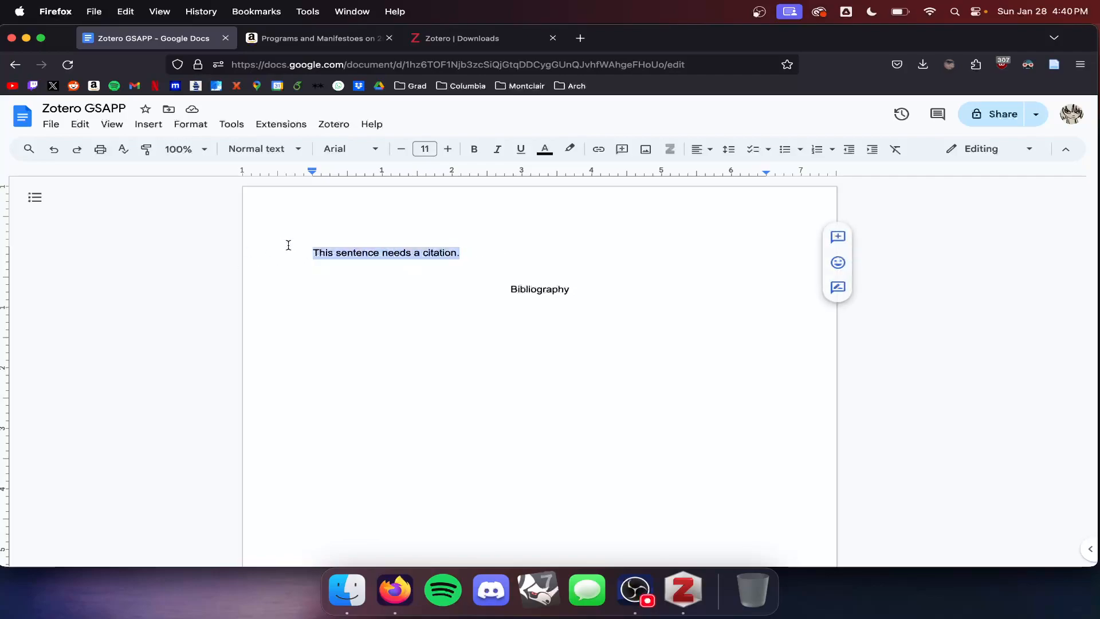
click(482, 250)
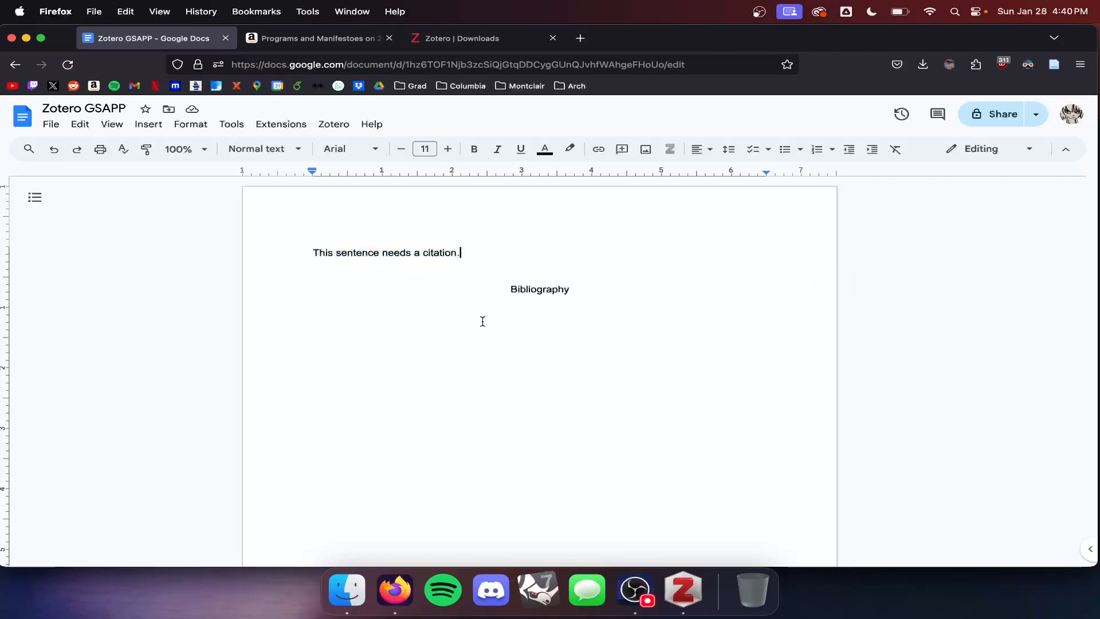
key(super+Tab)
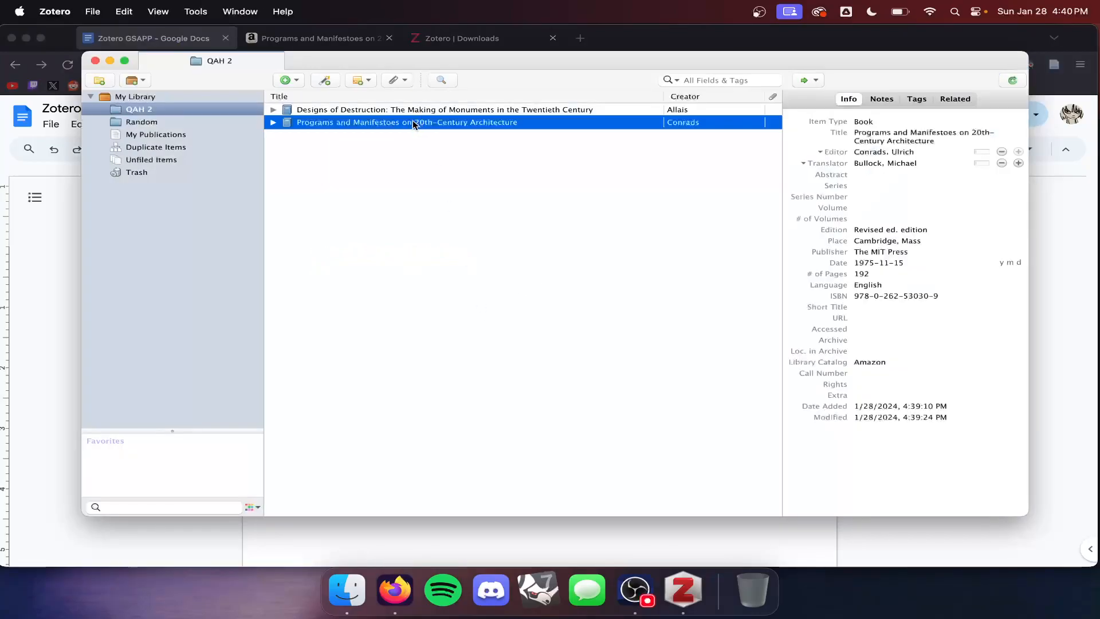
- Move Programs and Manifestoes' Amazon.com Link attachment to the trash
click(273, 122)
click(324, 138)
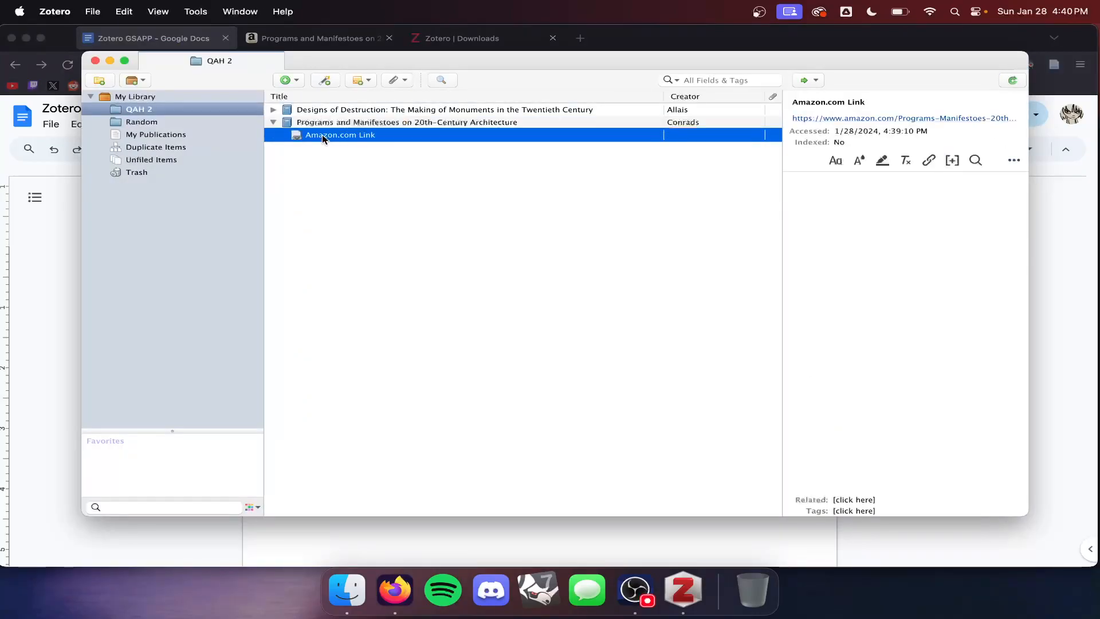
right_click(324, 138)
click(422, 185)
click(669, 305)
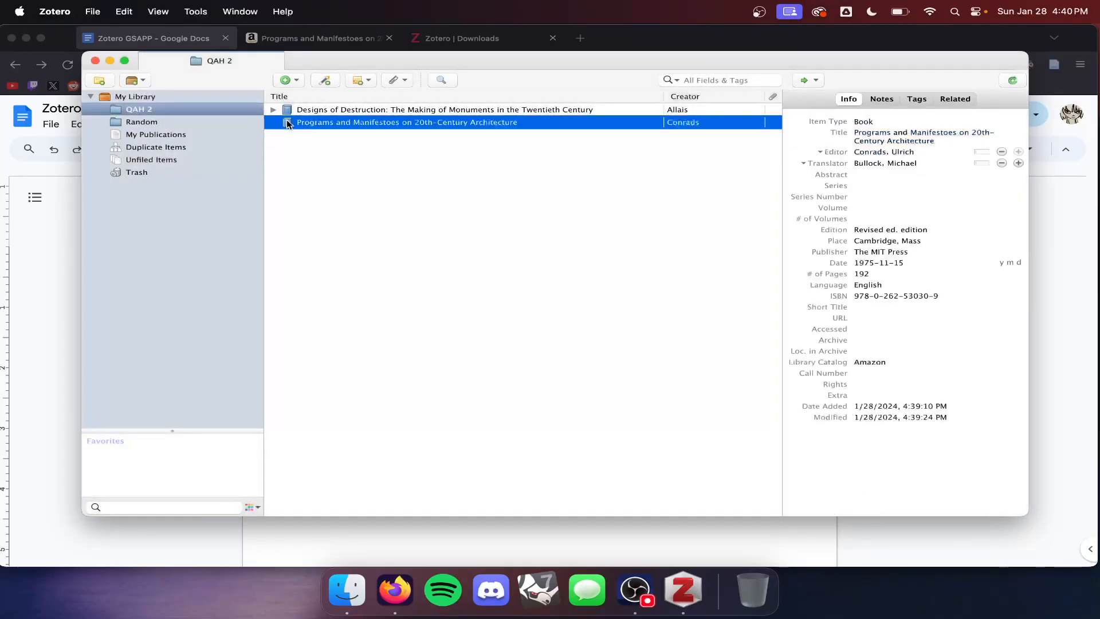
- Trash Designs of Destruction's Amazon.com Link attachment and recheck both books
click(274, 109)
click(318, 122)
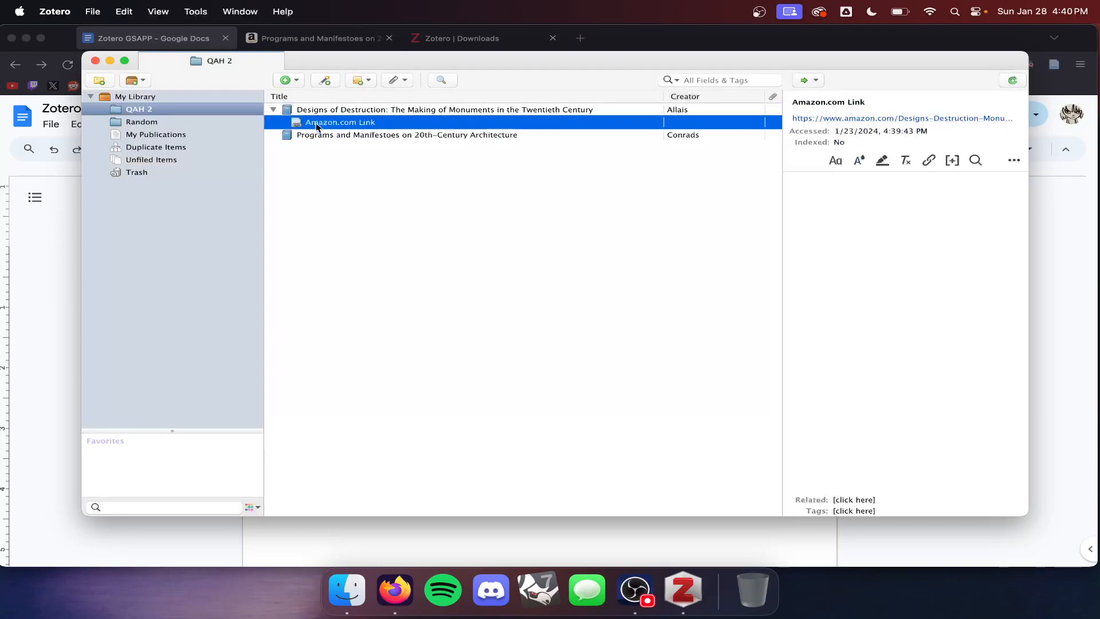
right_click(319, 123)
click(390, 170)
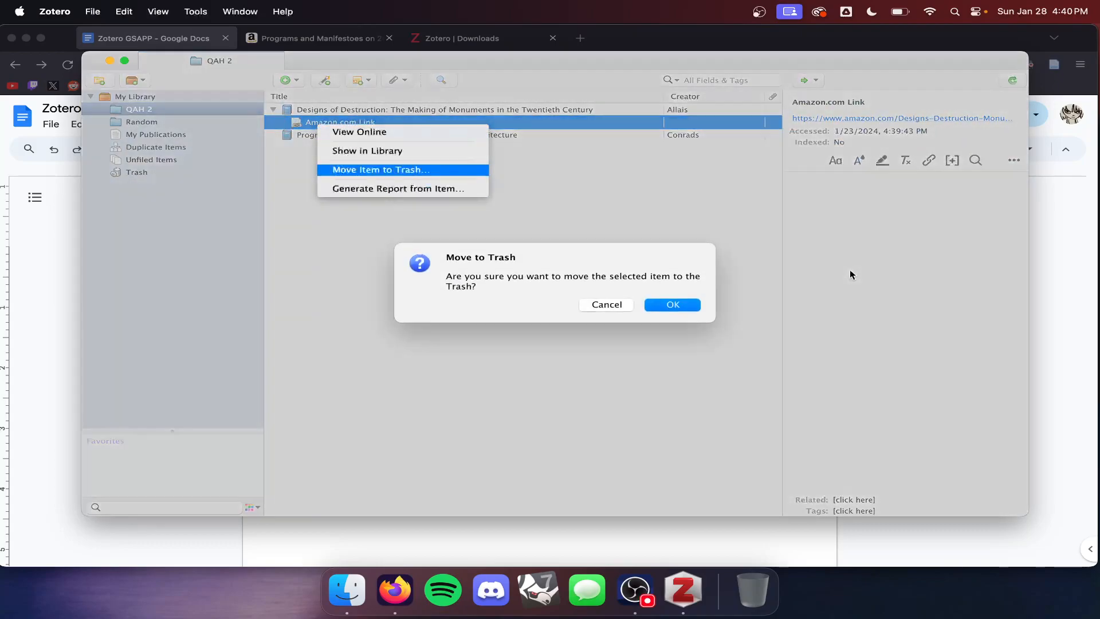
click(669, 304)
click(355, 124)
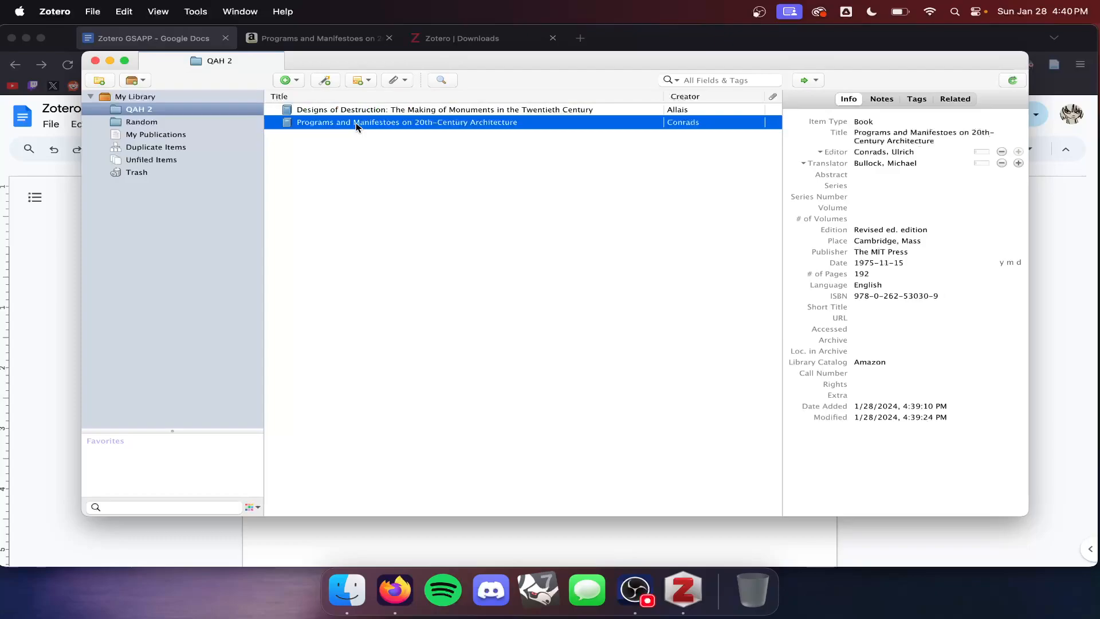
click(375, 110)
click(362, 123)
- Start a bibliography for Programs and Manifestoes, cancel it, and reselect only that book
right_click(362, 123)
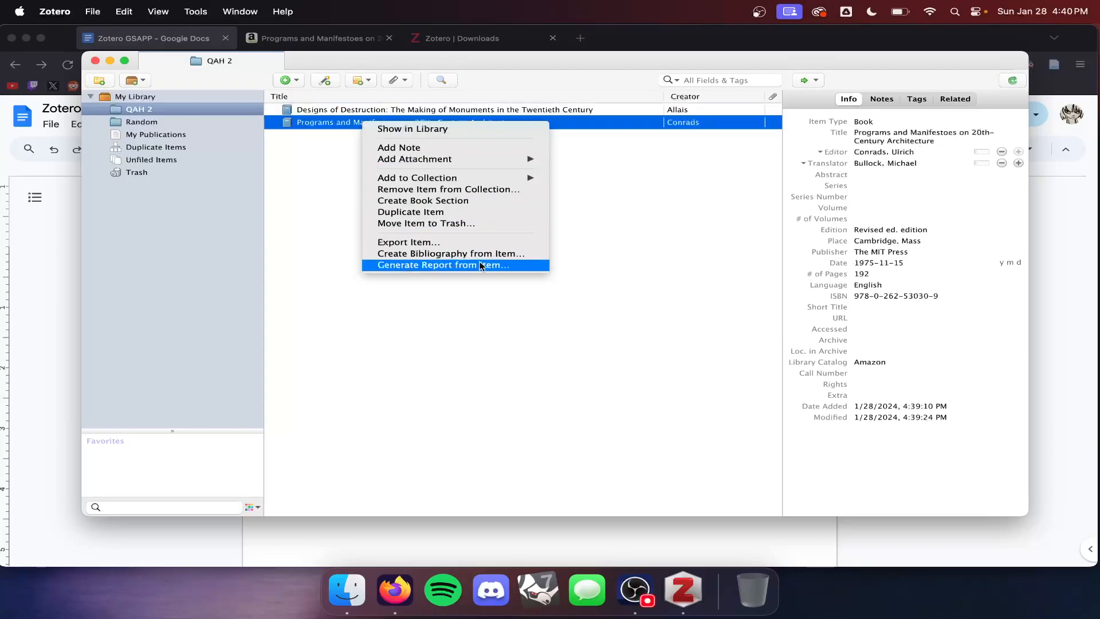
click(444, 254)
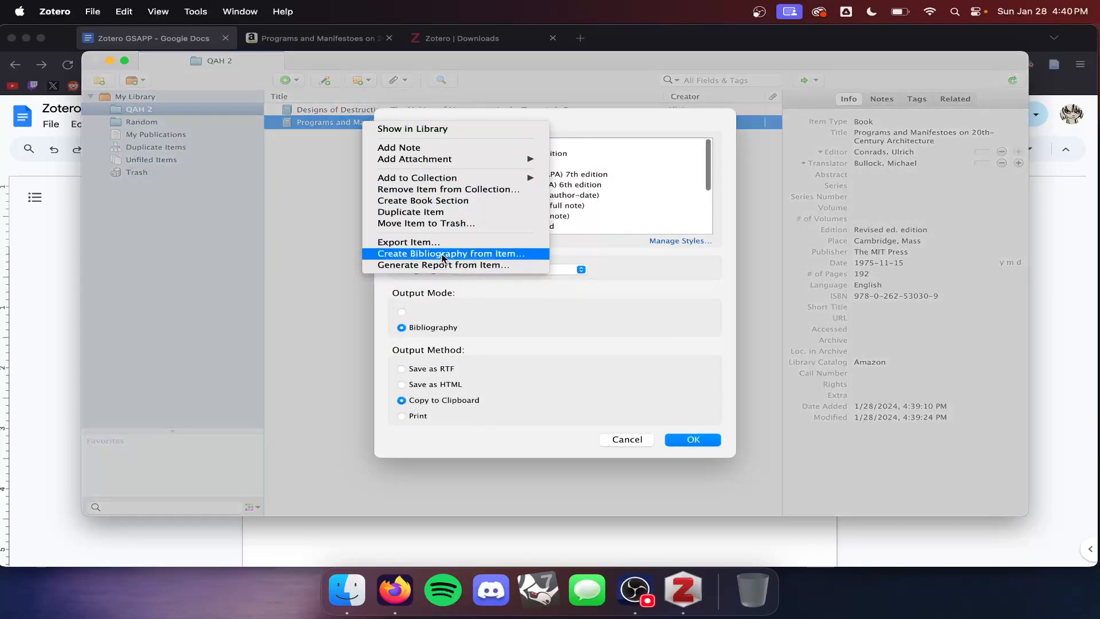
key(Return)
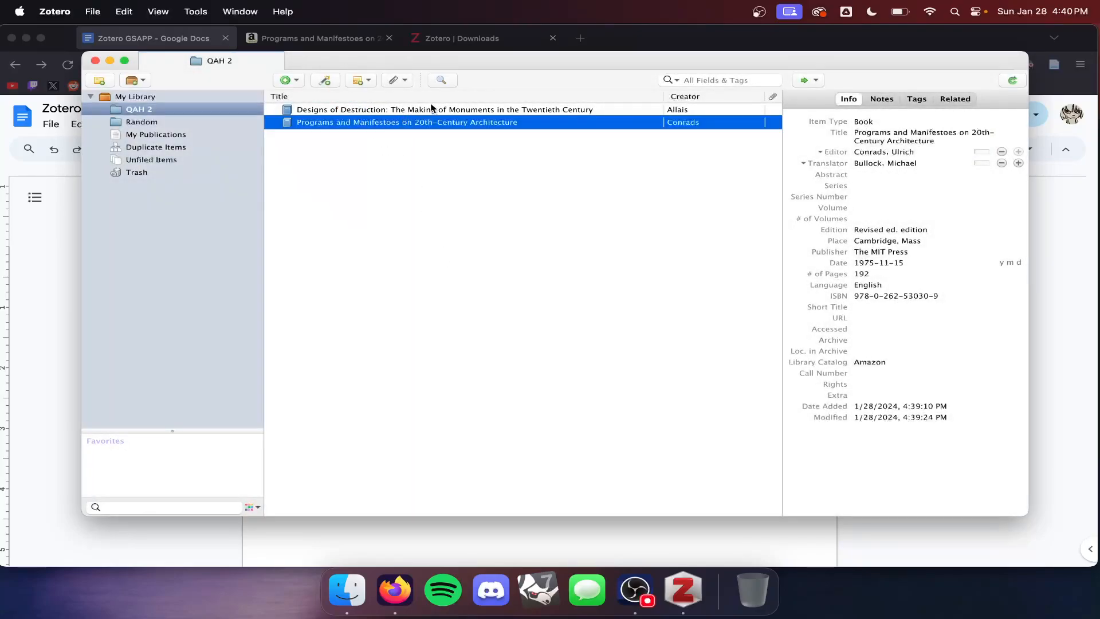
shift+click(416, 111)
right_click(417, 111)
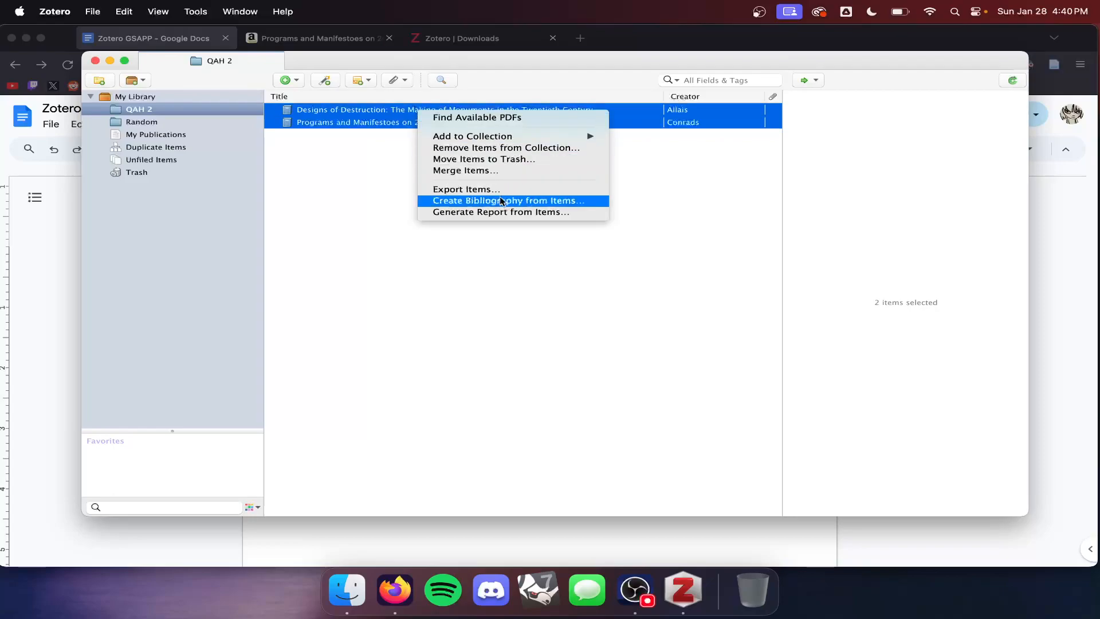
click(356, 168)
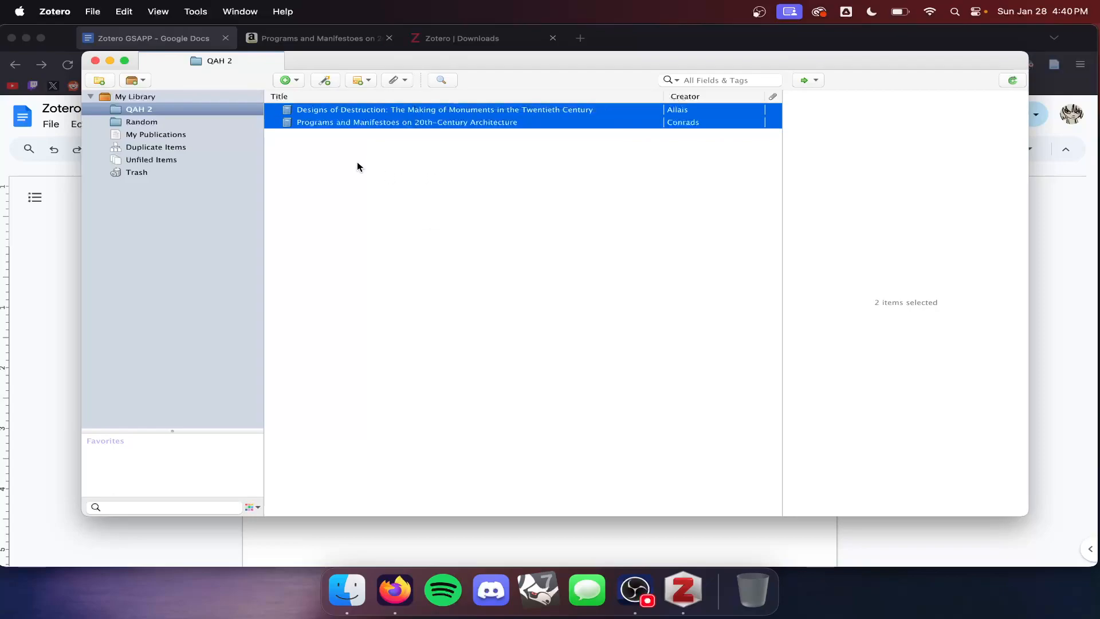
click(424, 112)
click(419, 122)
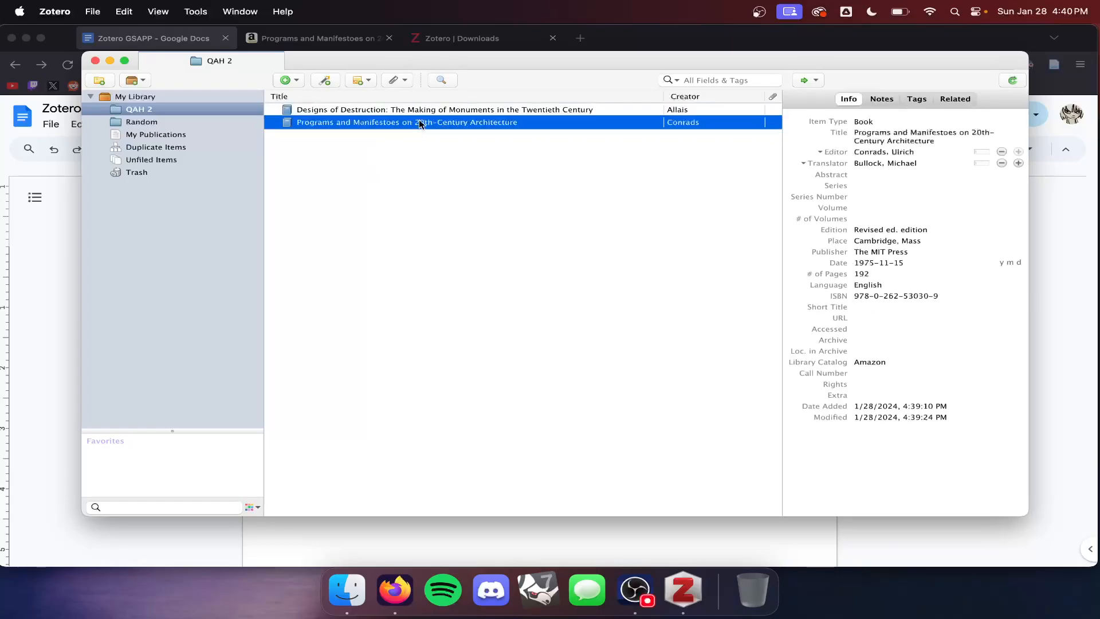
key(super+Tab)
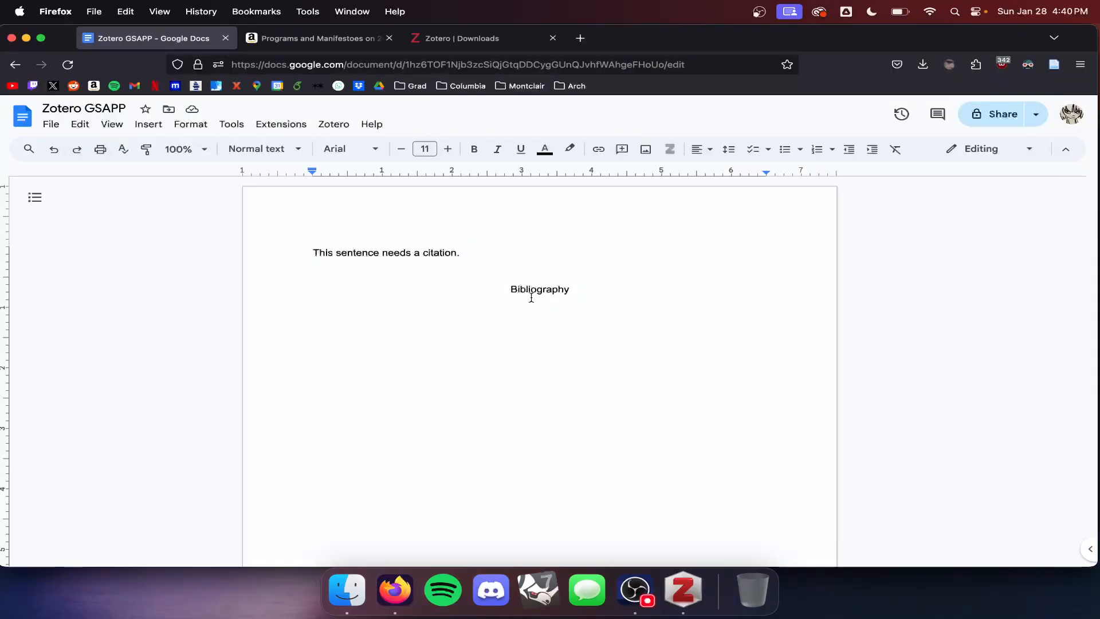
key(super+Tab)
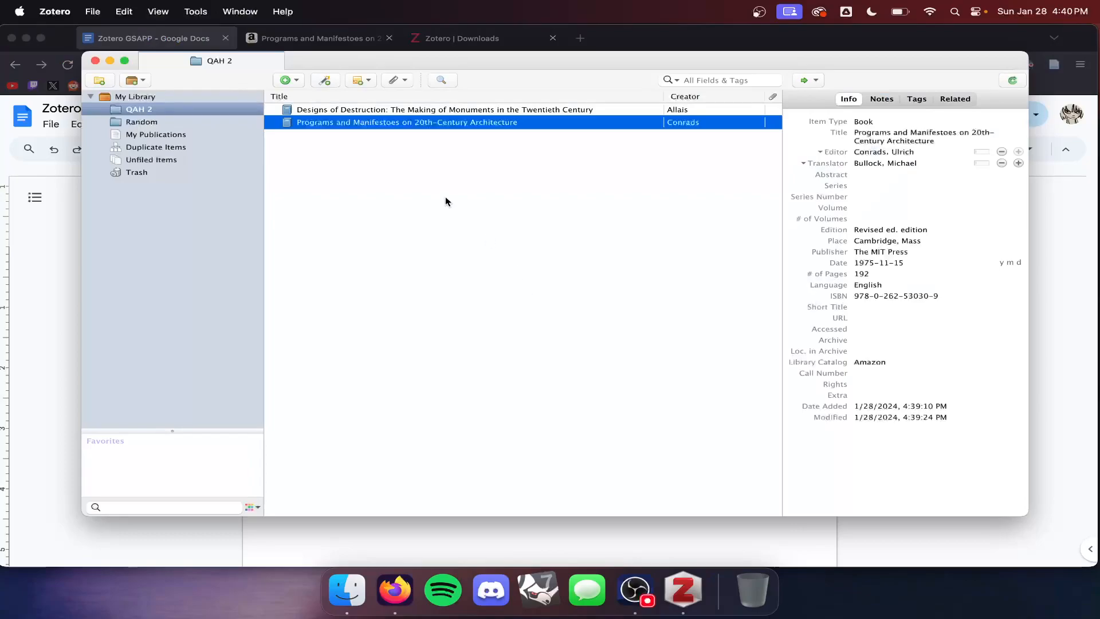
- Reopen Create Bibliography for Programs and Manifestoes and compare styles, settling on Chicago 17th edition (note)
right_click(367, 124)
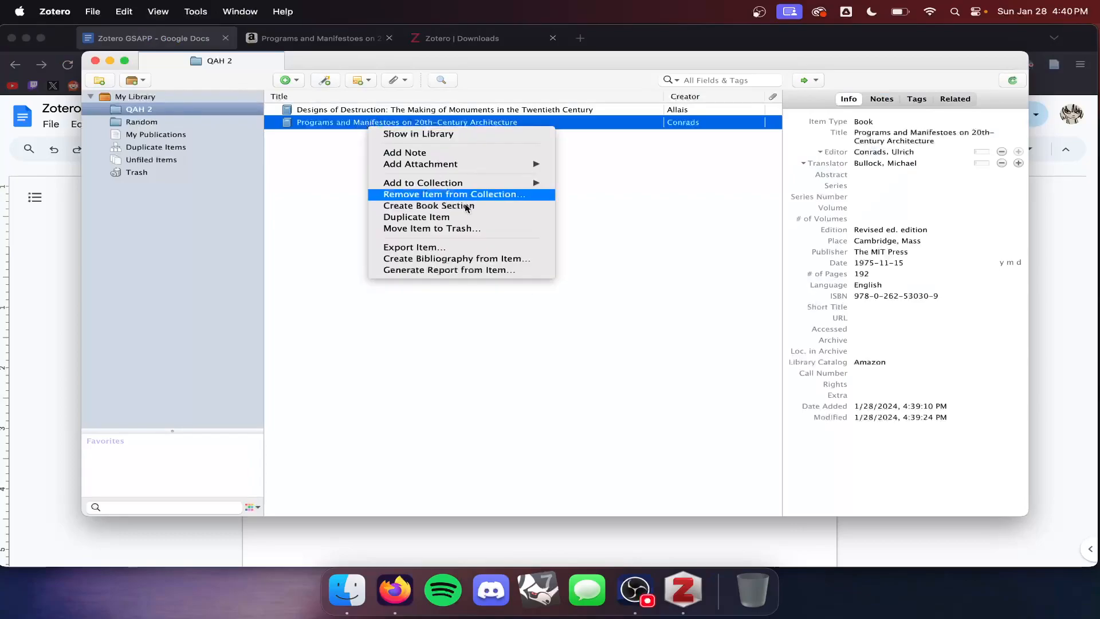
click(446, 259)
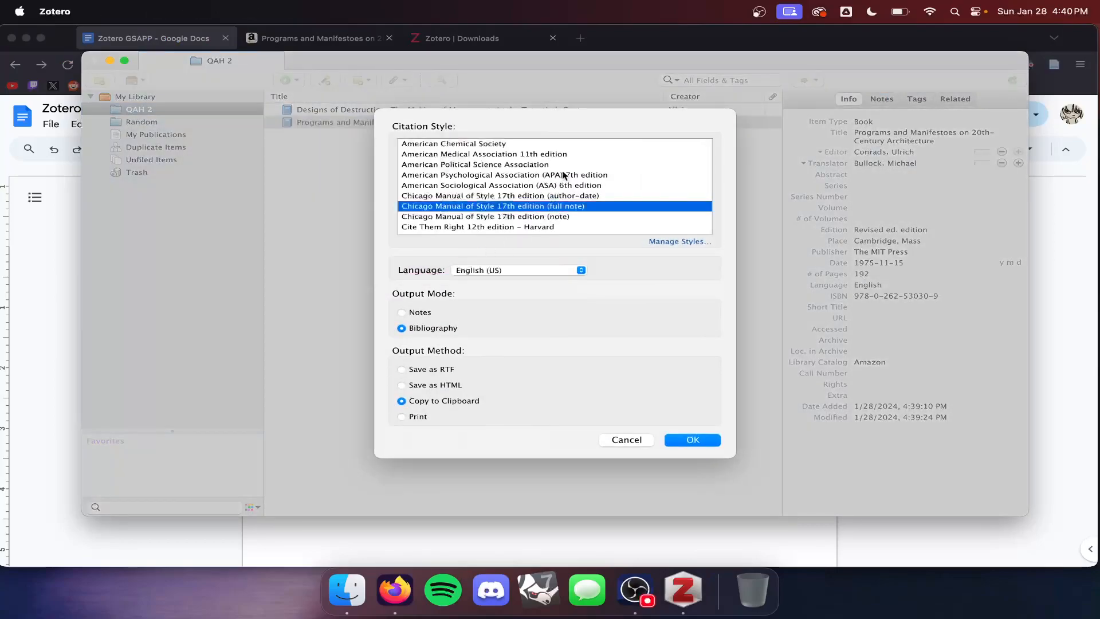
click(516, 144)
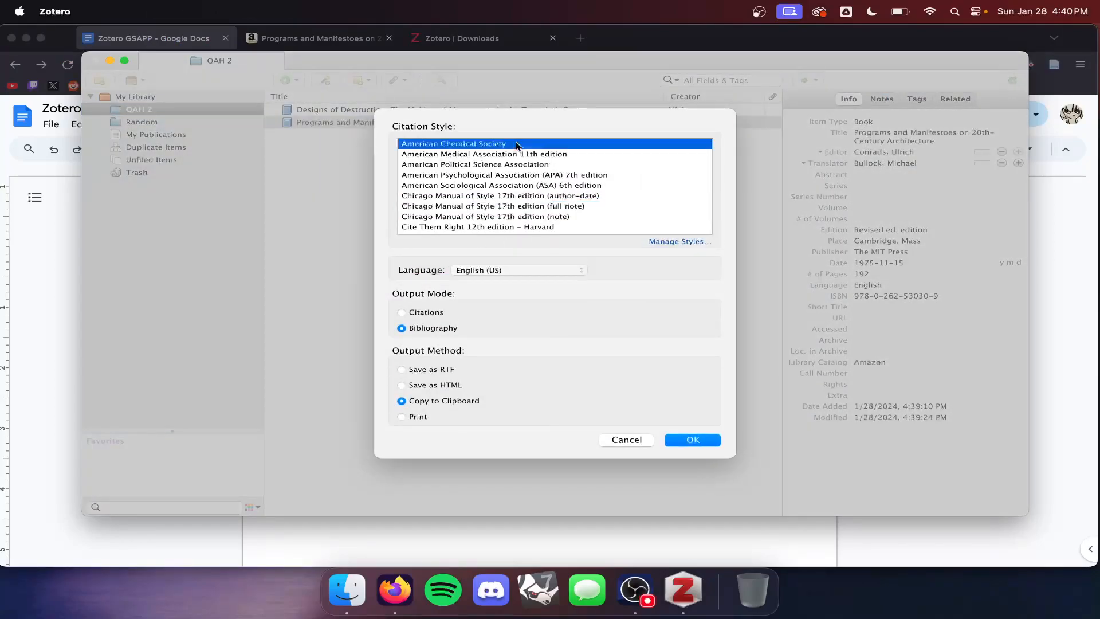
scroll(507, 191, down, 3)
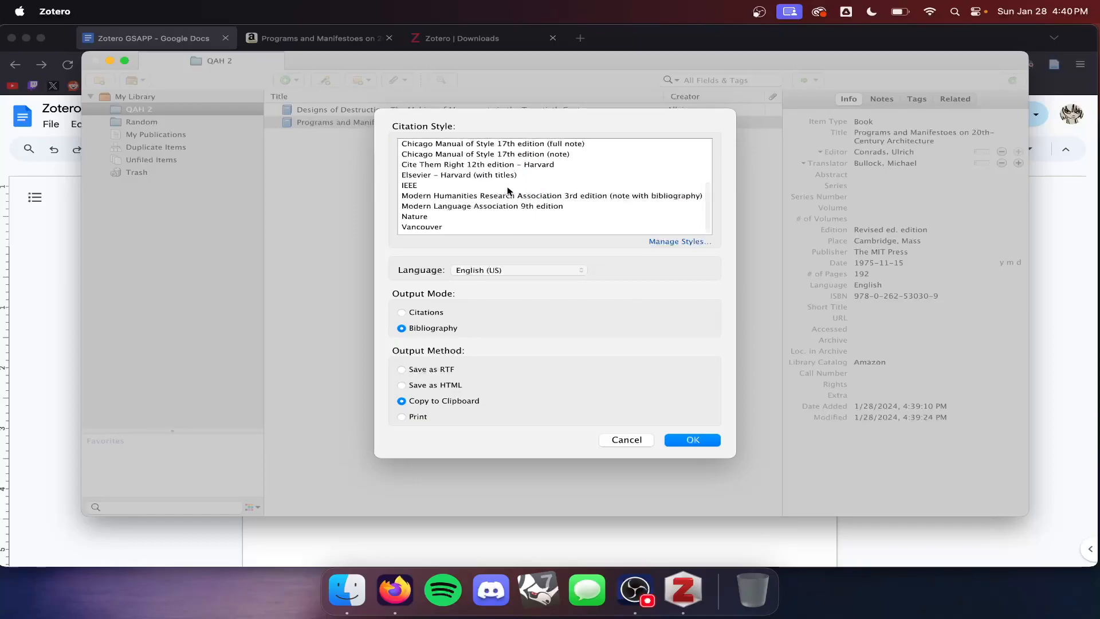
scroll(507, 191, up, 3)
scroll(508, 191, down, 5)
scroll(507, 191, up, 5)
click(486, 175)
scroll(496, 174, down, 1)
click(492, 185)
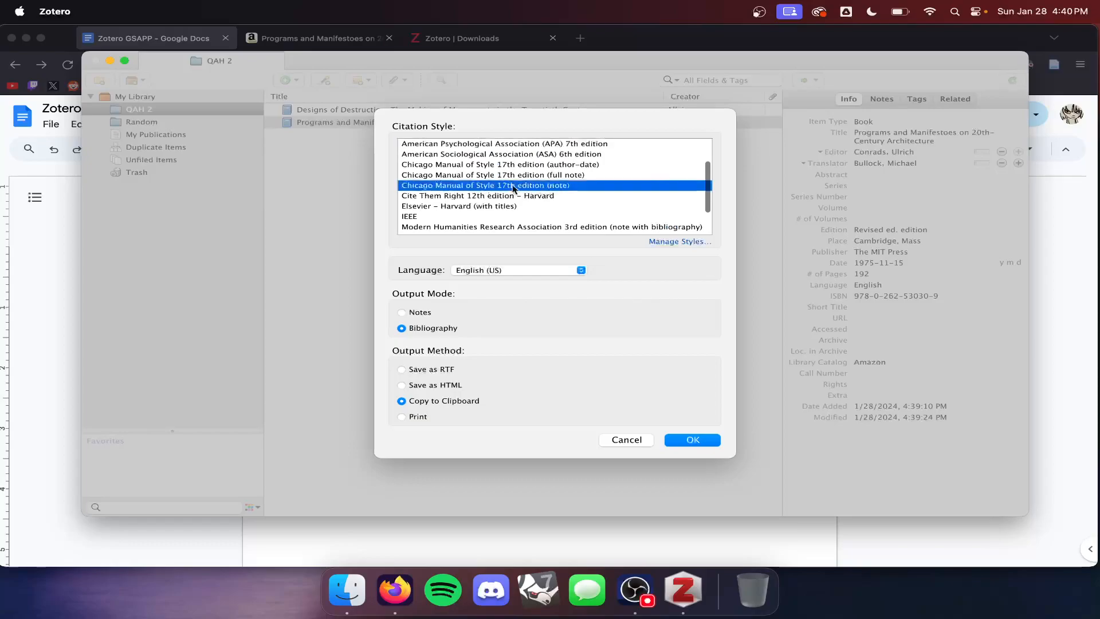
click(615, 167)
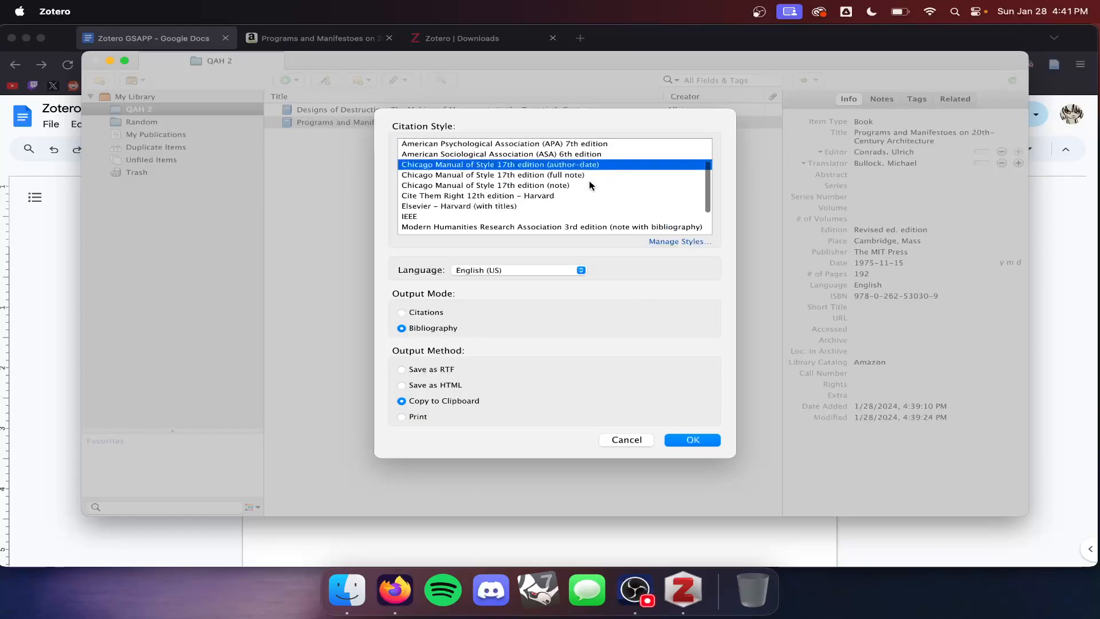
scroll(585, 190, down, 3)
scroll(582, 190, up, 3)
scroll(583, 195, down, 3)
scroll(600, 162, up, 3)
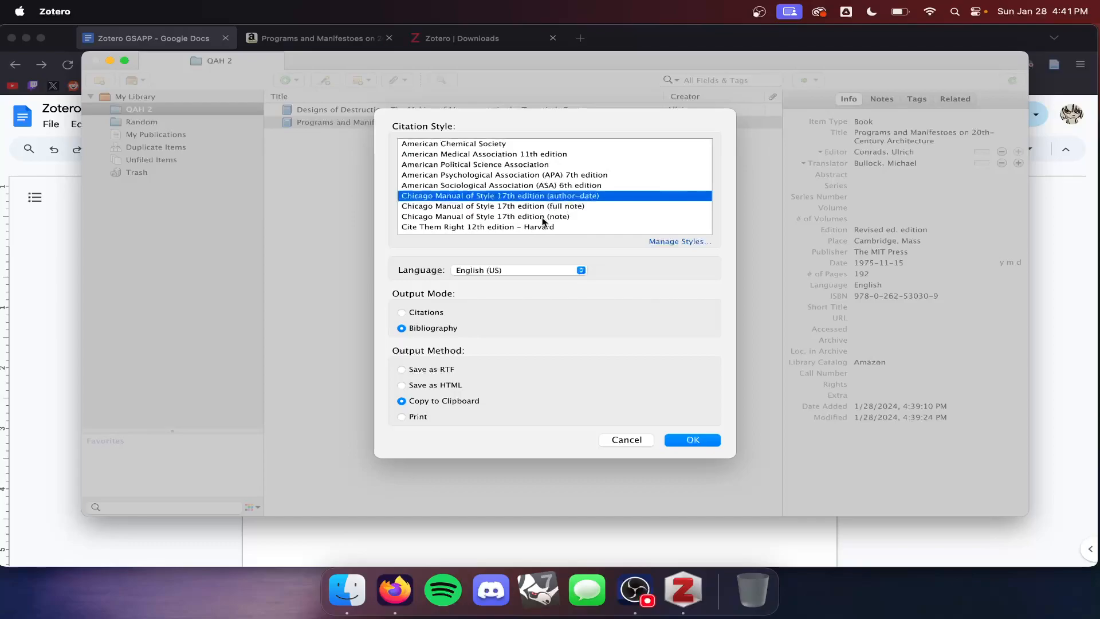
click(527, 206)
click(547, 195)
click(519, 218)
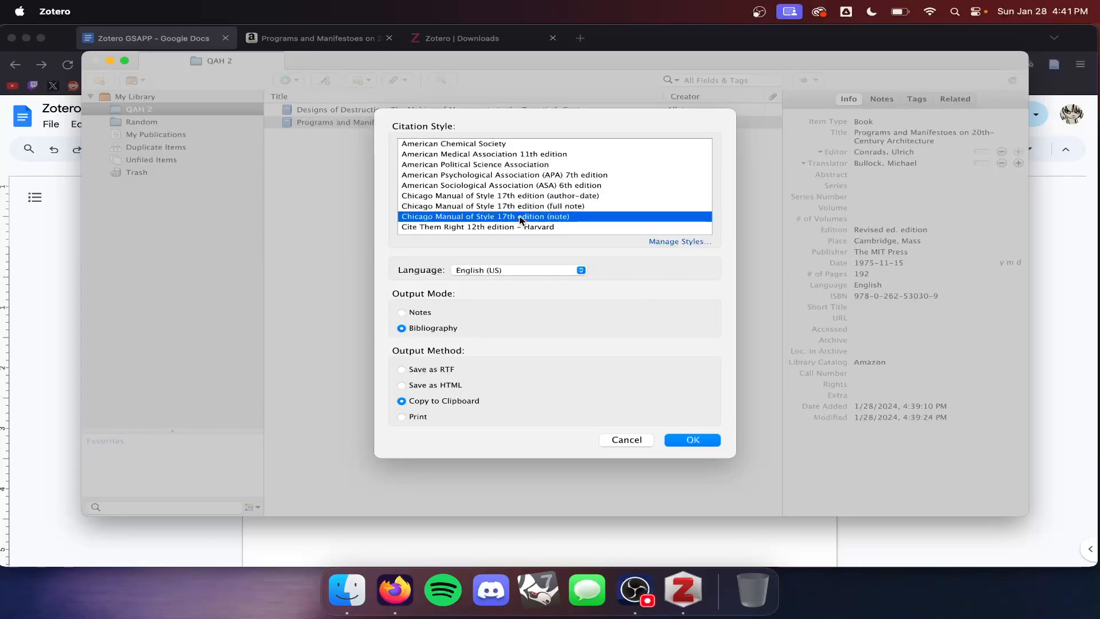
- Check the Google Doc, keep Chicago 17th edition (note), and copy the bibliography to the clipboard
key(super+Tab)
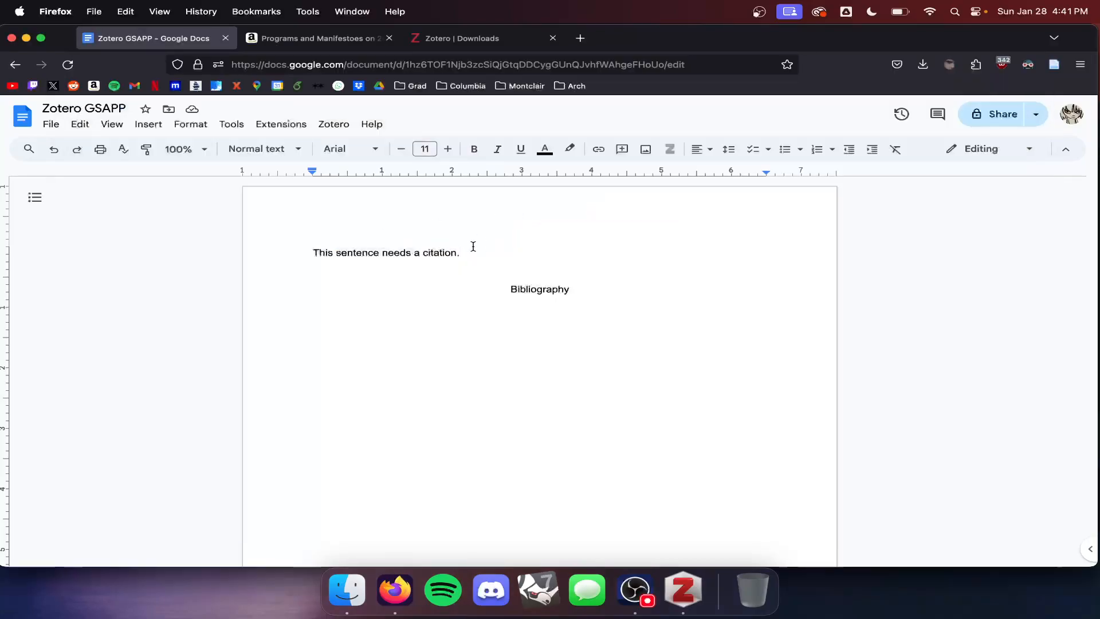
scroll(457, 245, down, 1)
scroll(457, 245, up, 1)
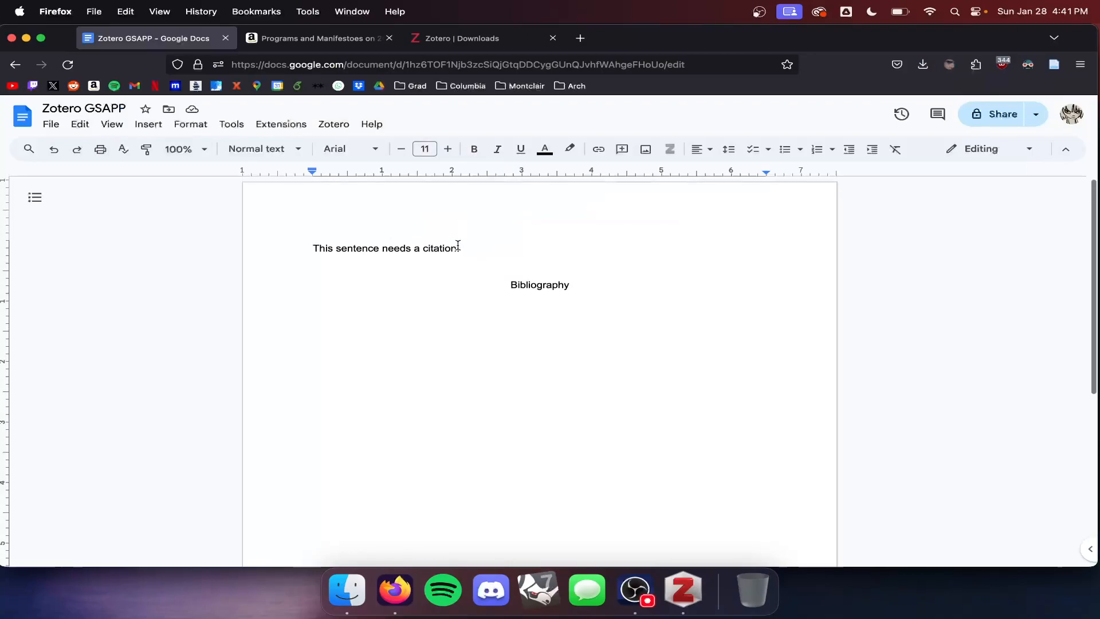
scroll(468, 214, down, 5)
scroll(484, 311, up, 5)
key(super+Tab)
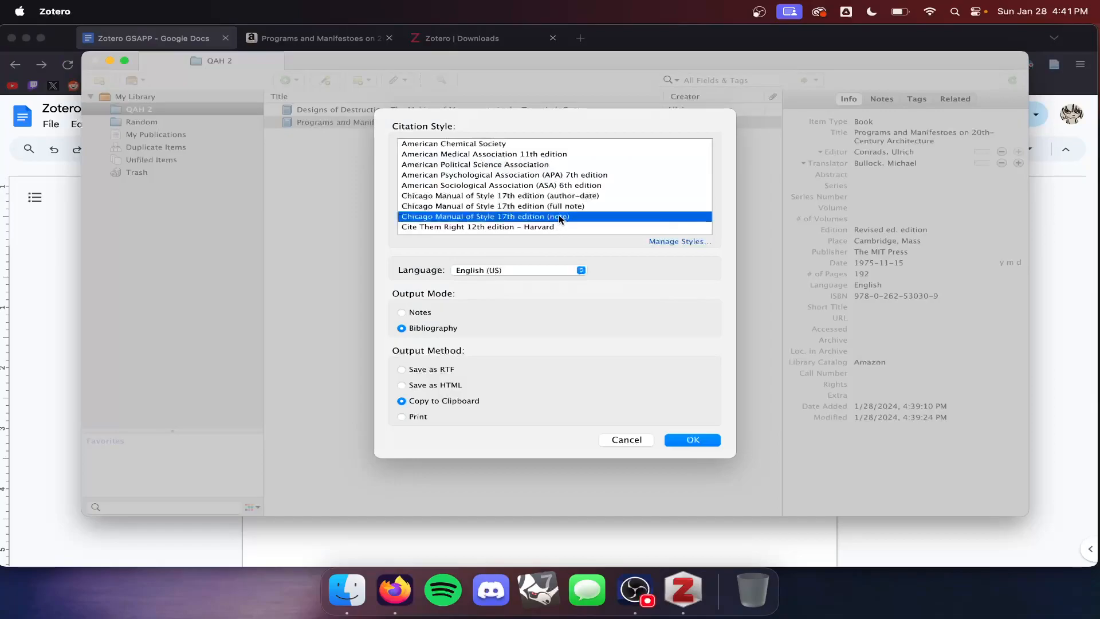
click(575, 196)
click(539, 217)
key(super+Tab)
key(super+Tab)
key(super+Tab)
key(super+Tab)
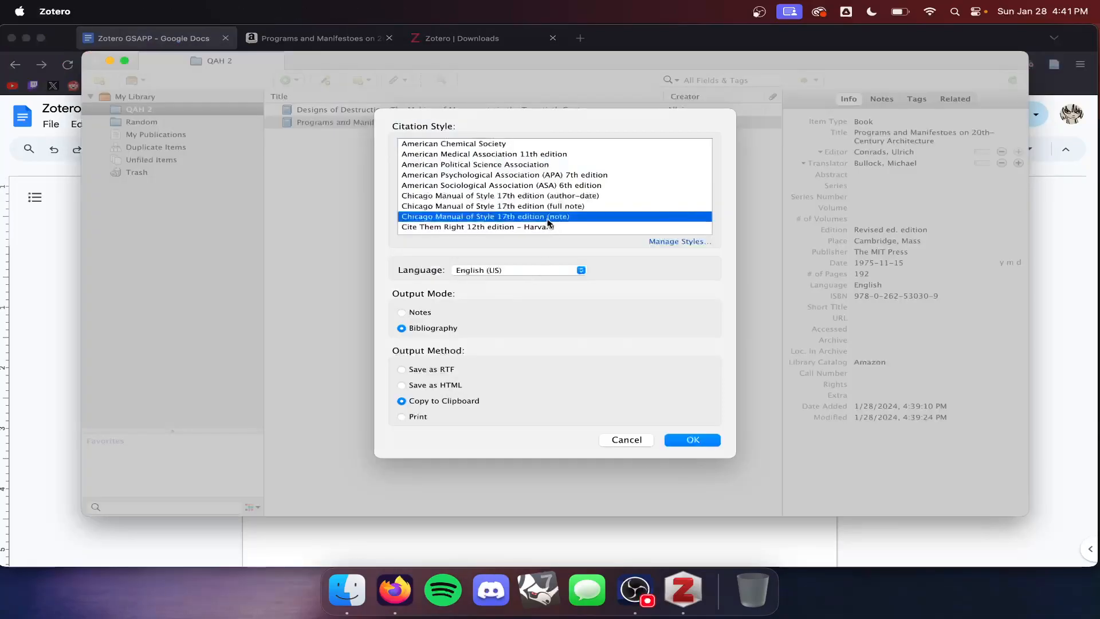
scroll(547, 222, down, 5)
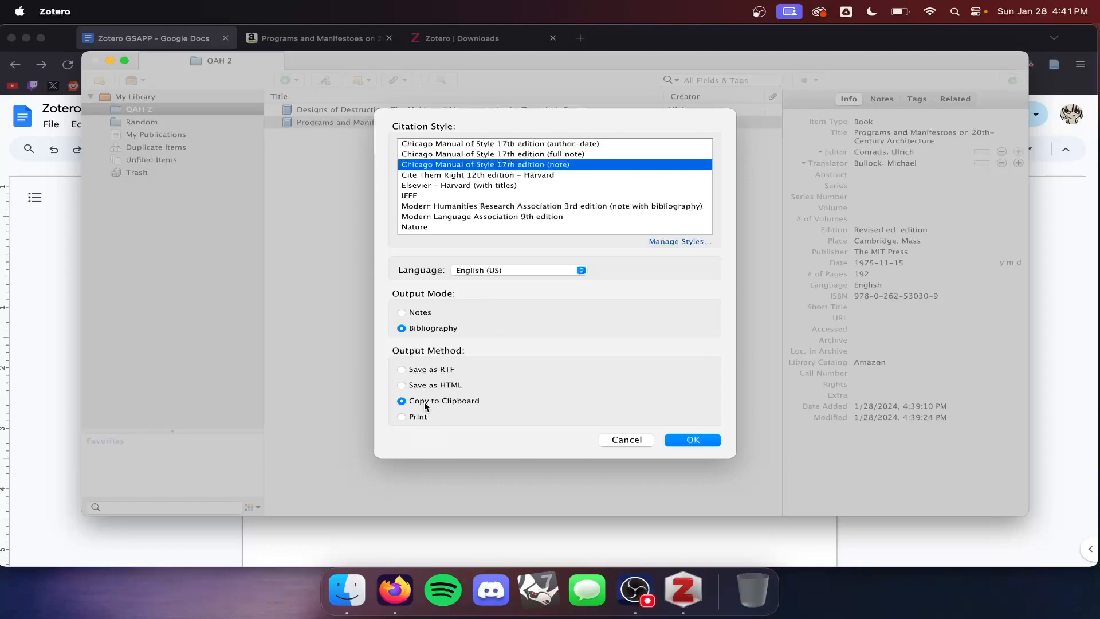
scroll(554, 186, up, 2)
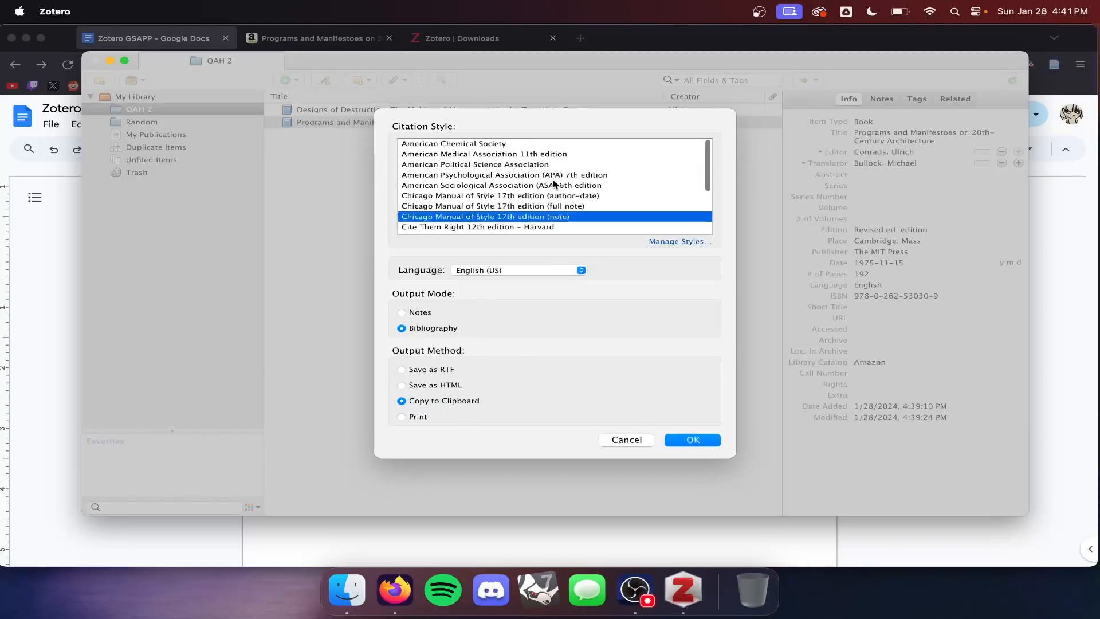
click(699, 439)
- Insert footnote 1 after the sentence, paste the Programs and Manifestoes citation, and trim trailing blank lines
key(super+Tab)
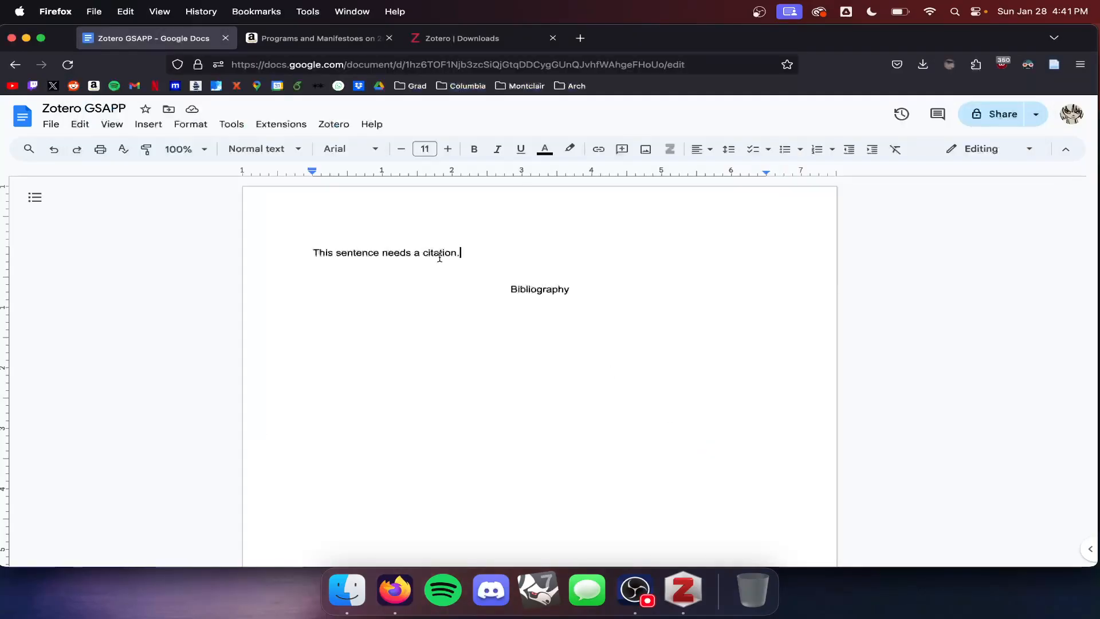
click(150, 127)
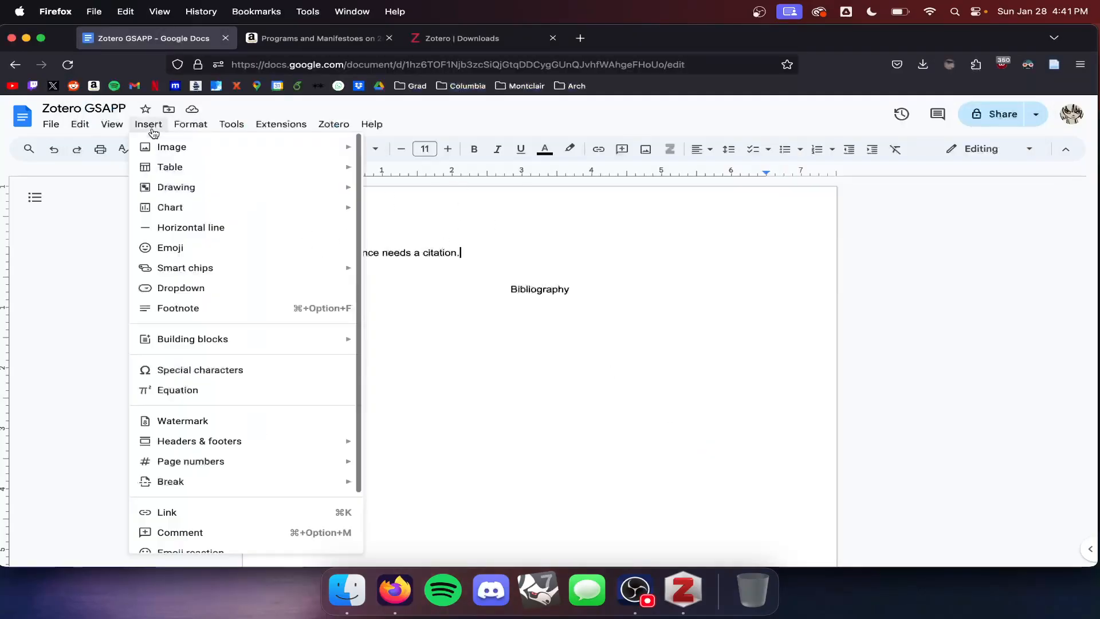
click(204, 310)
text(Conrads, Ulrich, ed. Programs and Manifestoes on 20th-Century Architecture. Translated by Michael Bullock. Revised ed. edition. Cambridge, Mass: The MIT Press, 1975.)
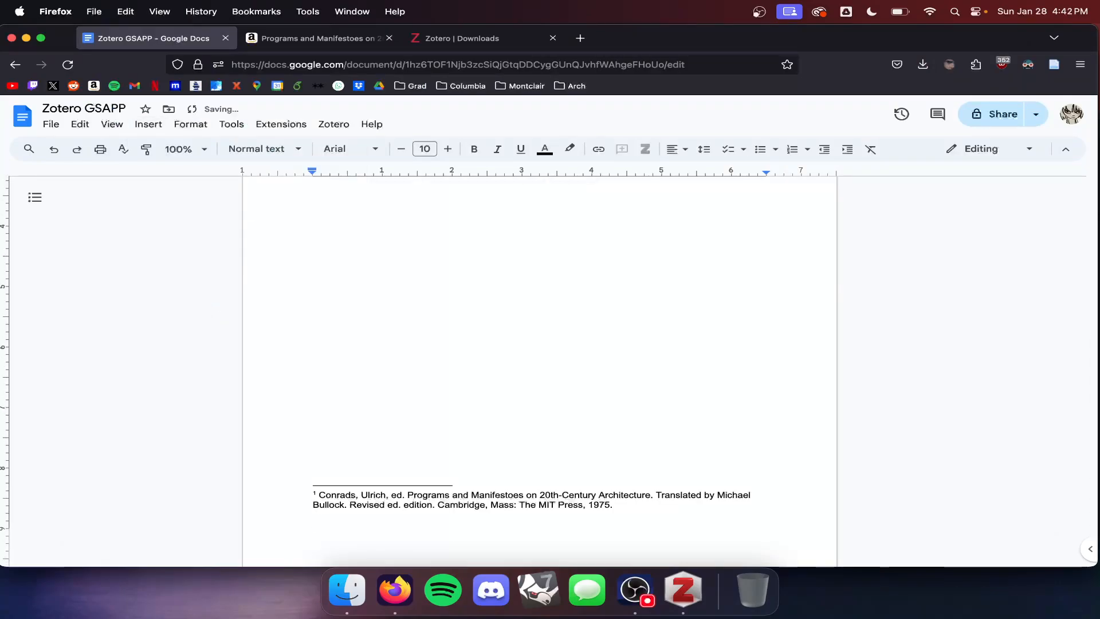
key(BackSpace)
key(BackSpace)
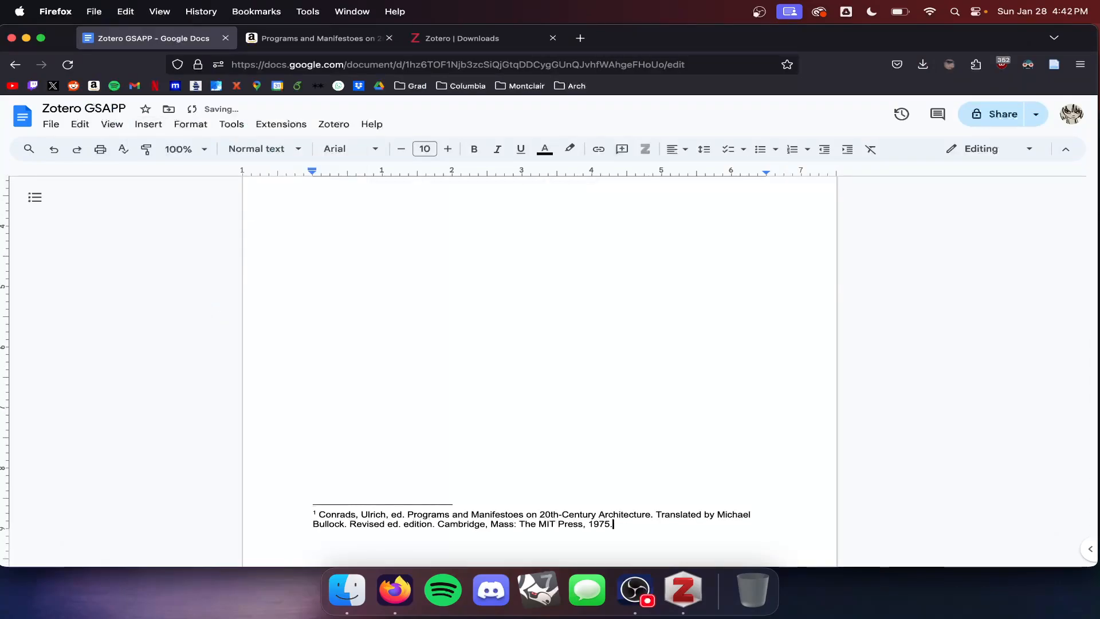
- Check the footnote text and place the caret at the end of the Bibliography heading
click(401, 461)
scroll(401, 460, up, 1)
scroll(401, 461, down, 5)
scroll(401, 460, up, 1)
click(431, 488)
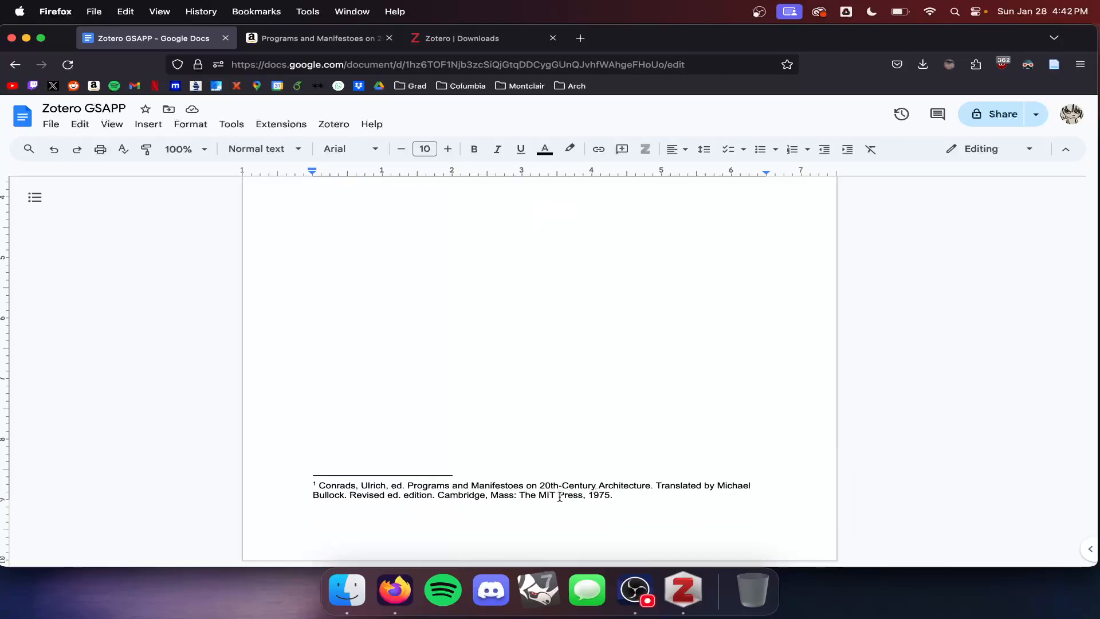
click(625, 497)
scroll(625, 497, up, 7)
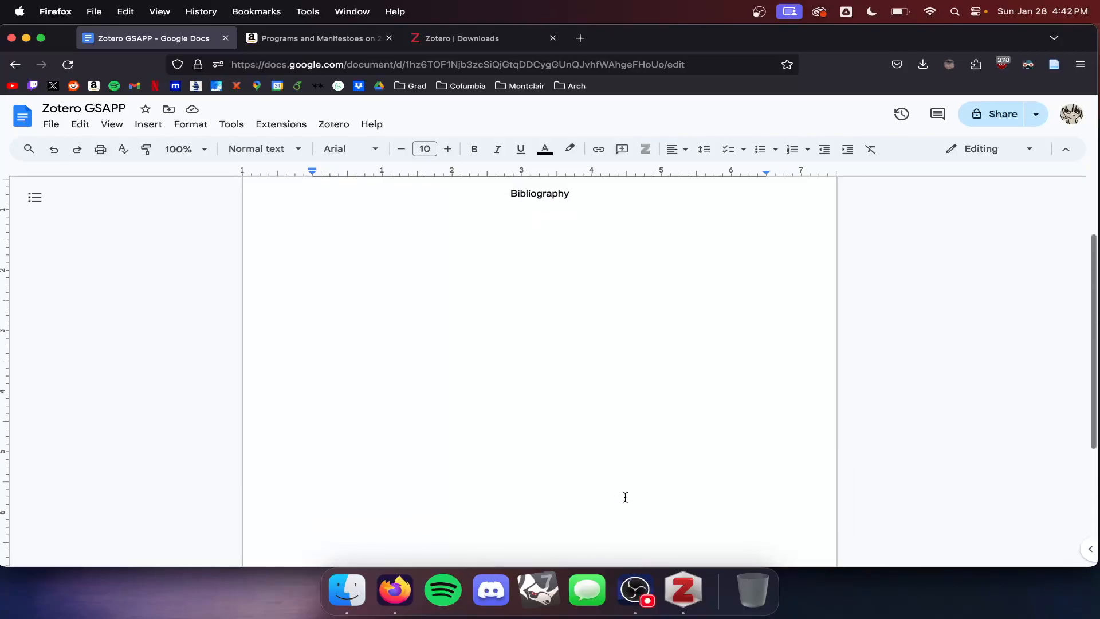
click(611, 295)
click(609, 294)
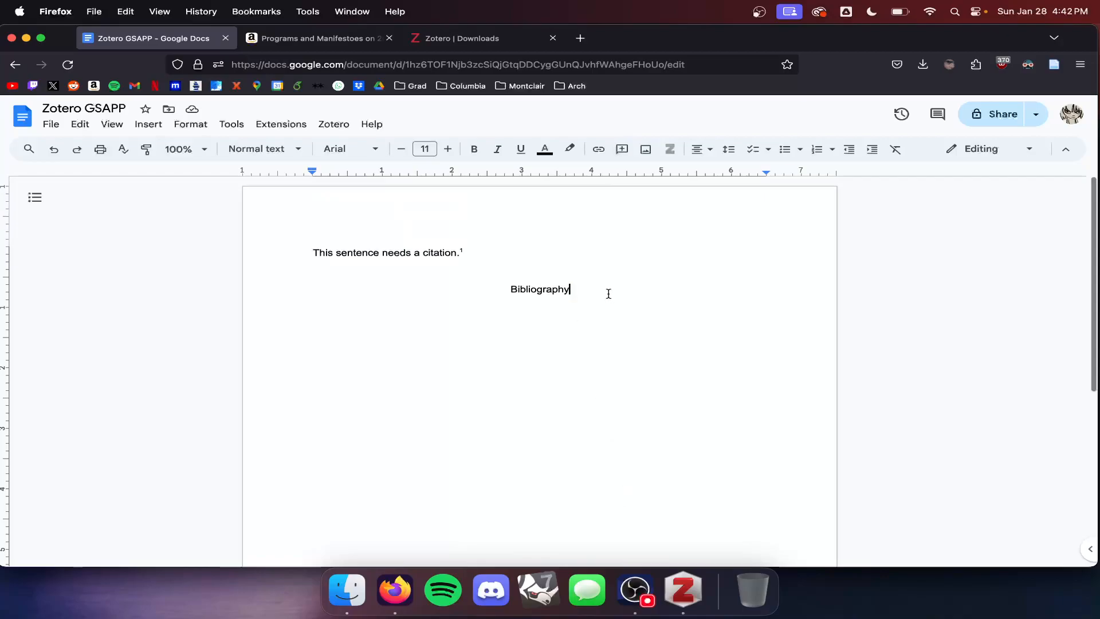
key(super+Tab)
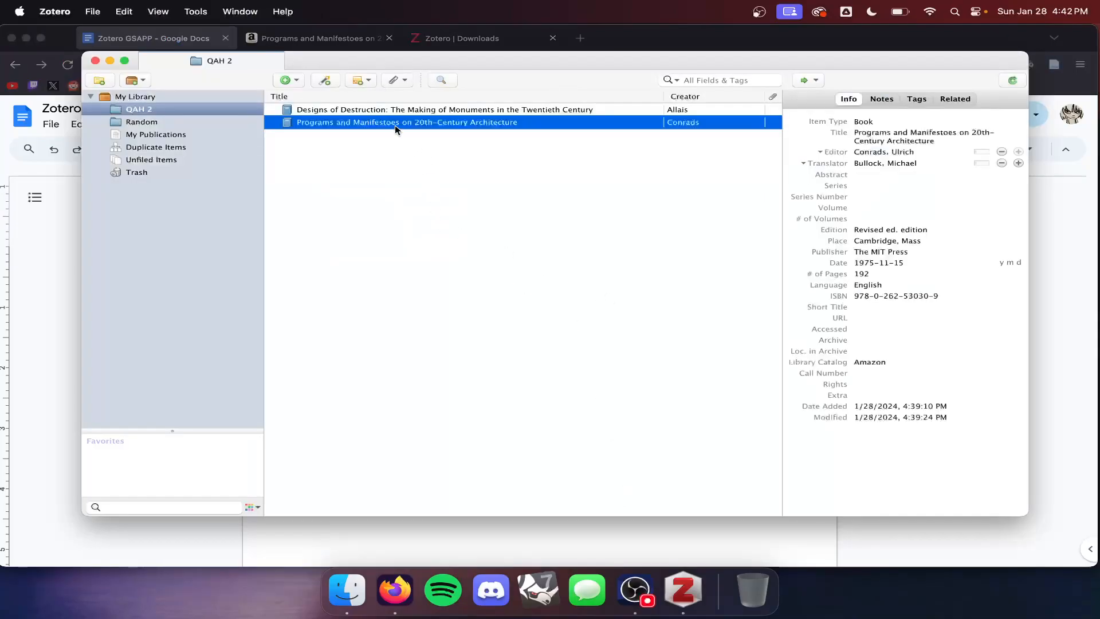
- Copy Programs and Manifestoes as a Chicago 17th edition (full note) entry and check it in the Google Doc
right_click(394, 125)
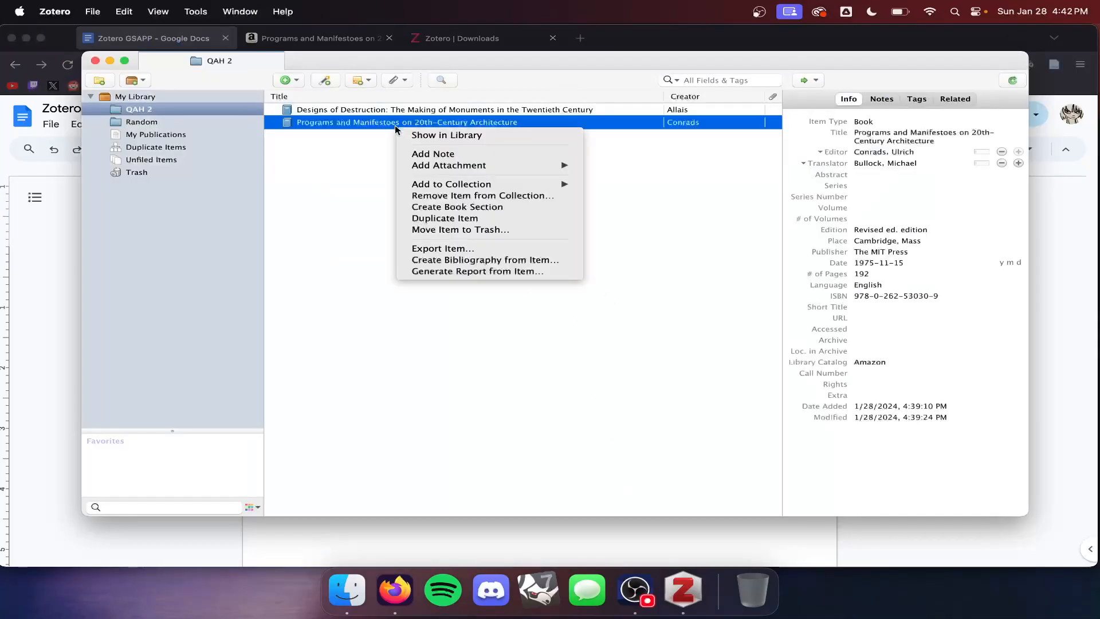
click(502, 261)
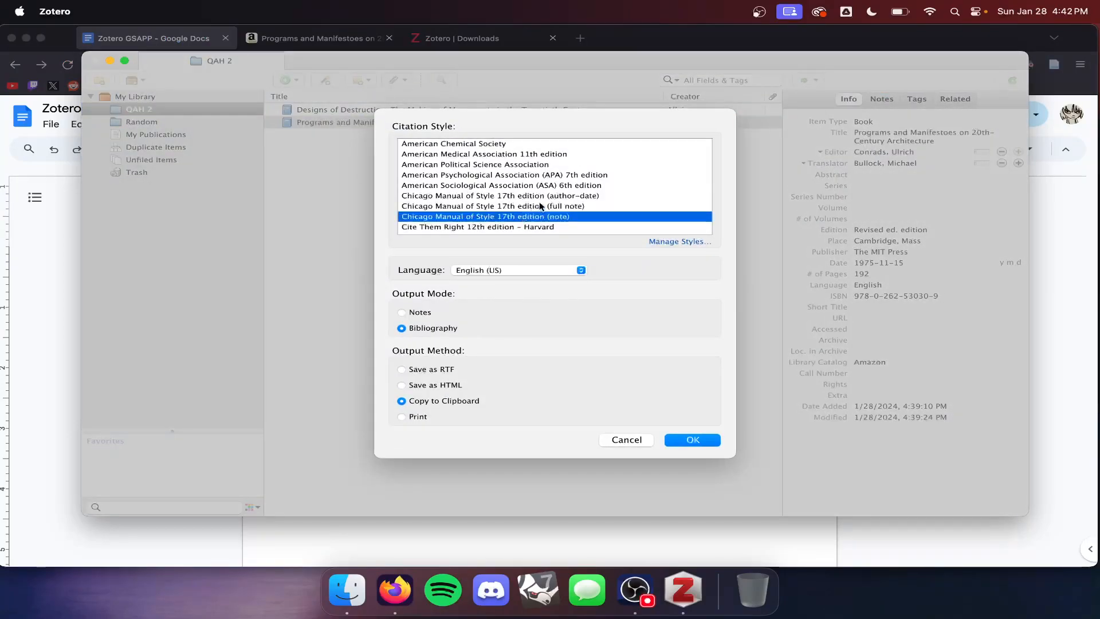
click(529, 209)
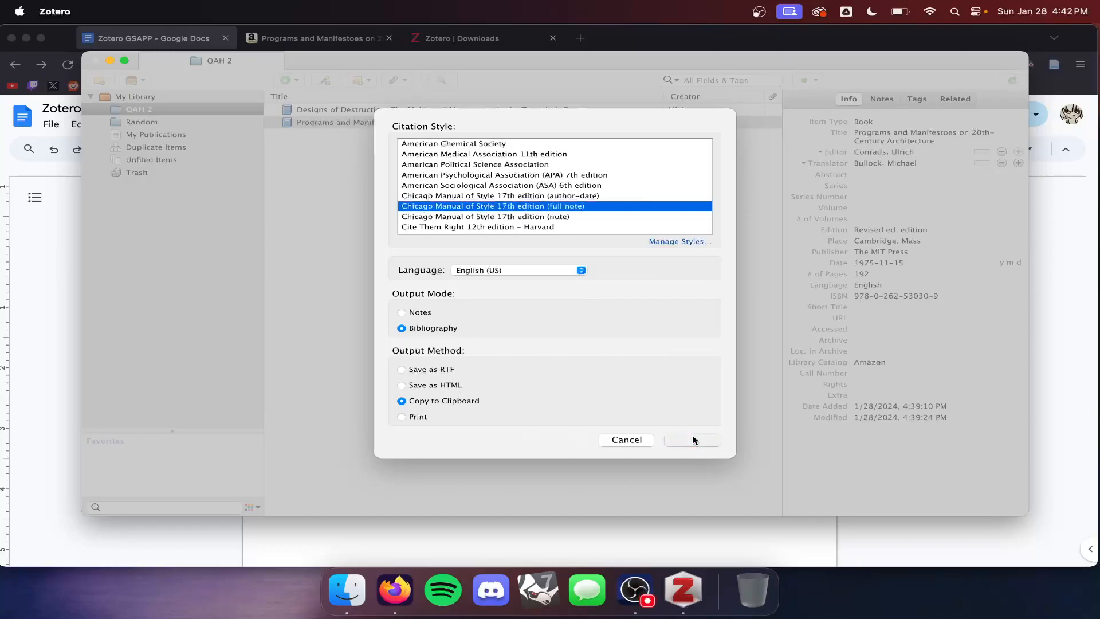
click(692, 439)
key(super+Tab)
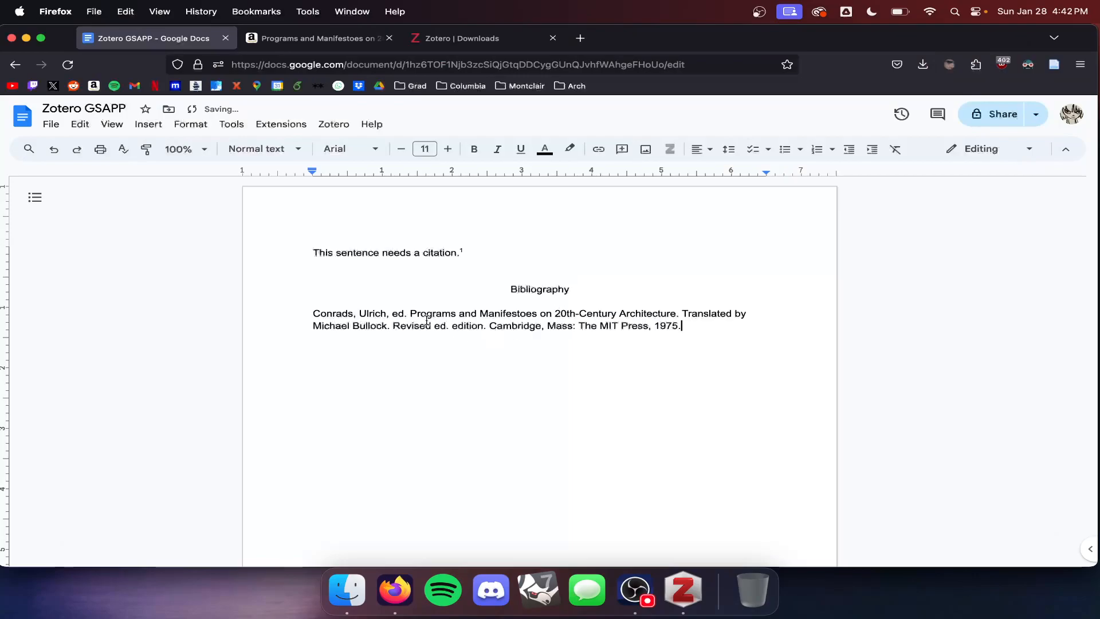
scroll(280, 383, down, 5)
scroll(280, 383, up, 4)
scroll(280, 384, down, 5)
scroll(314, 508, up, 6)
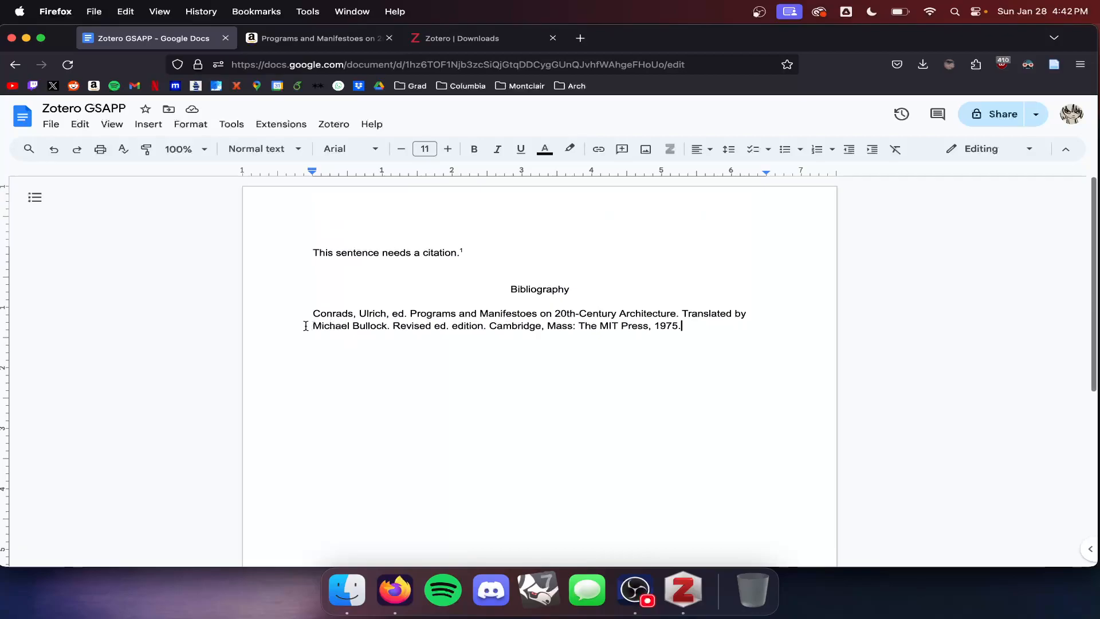
key(super+Tab)
- Copy a two-item Chicago full-note bibliography for Designs of Destruction and Programs and Manifestoes
shift+click(407, 110)
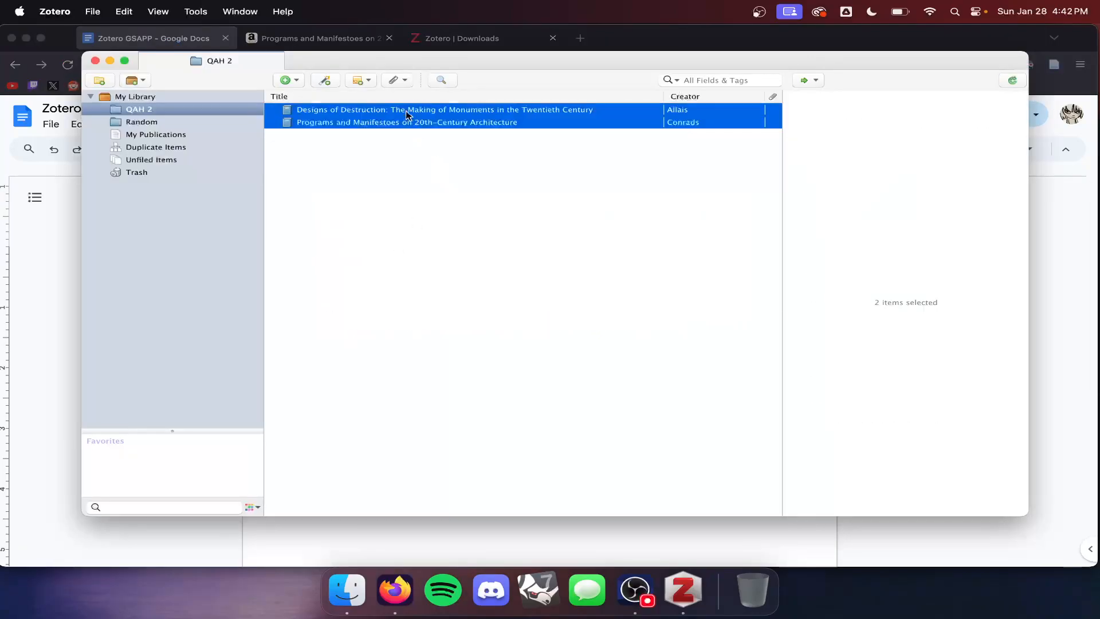
right_click(384, 118)
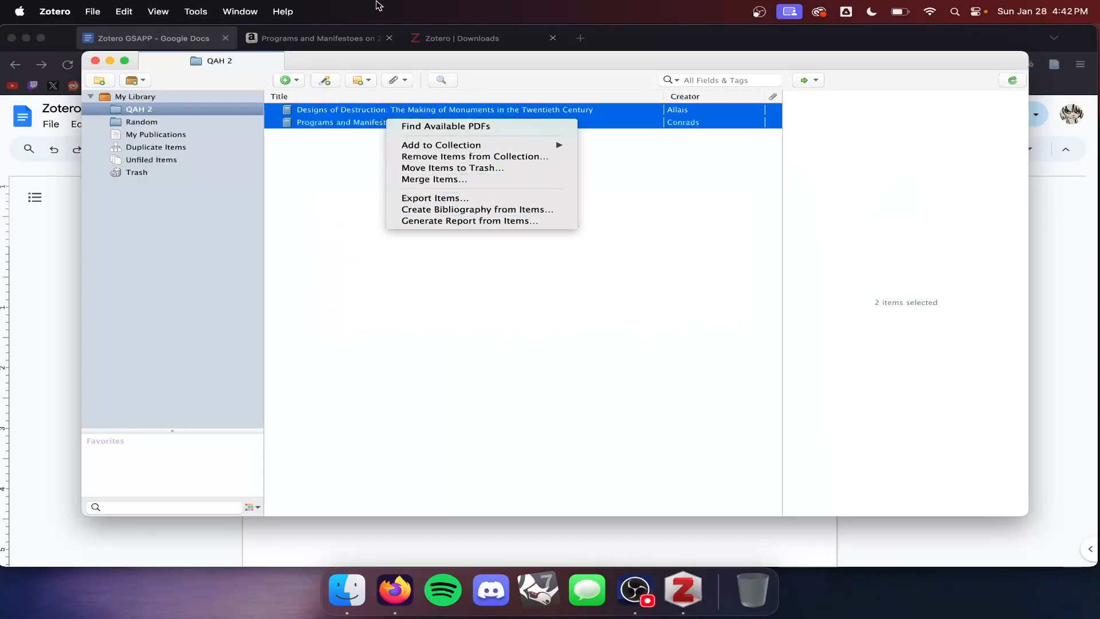
click(493, 210)
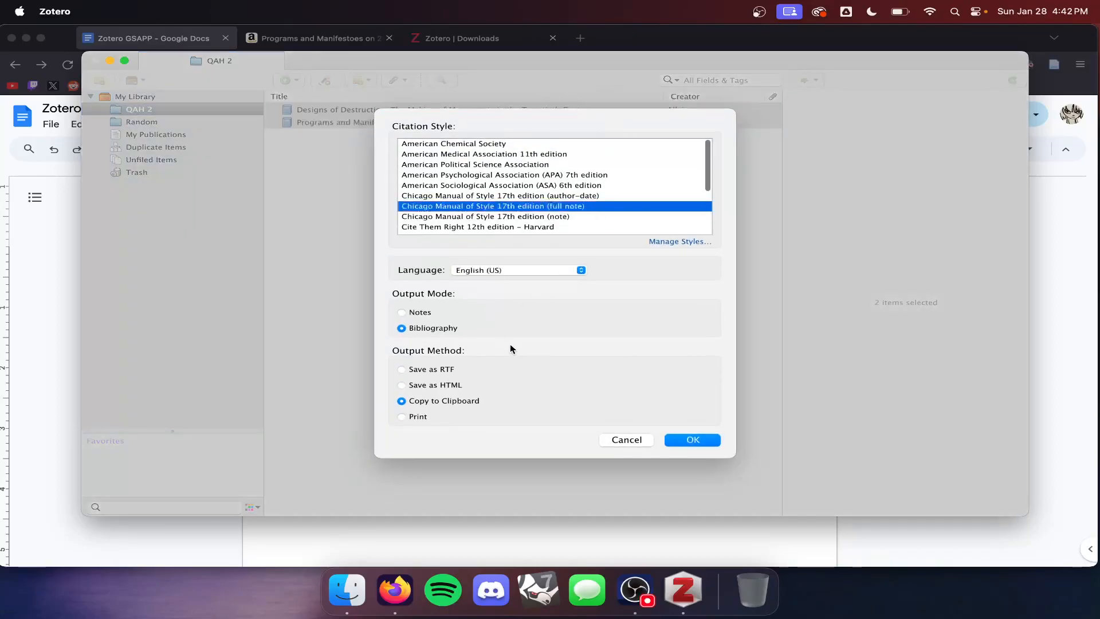
click(681, 444)
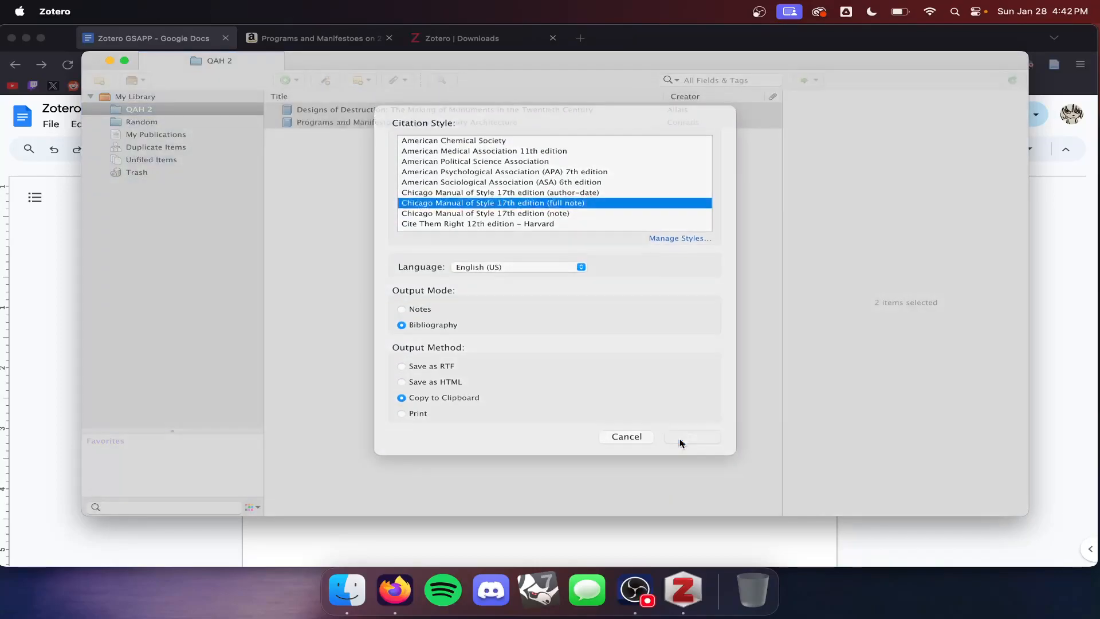
- Replace the old Conrads entry in the Google Doc with the pasted two-entry bibliography
key(super+Tab)
drag(690, 328, 248, 321)
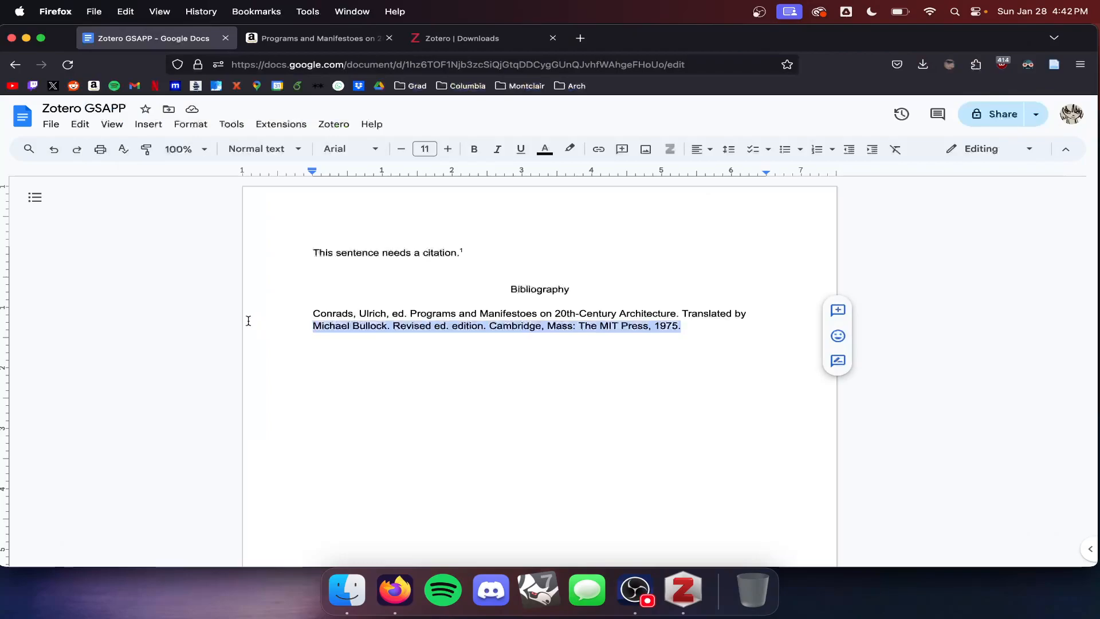
drag(699, 332, 294, 315)
key(BackSpace)
text(Allais, Lucia. Designs of Destruction: The Making of Monuments in the Twentieth Century. First Edition. Chicago: University of Chicago Press, 2018. Conrads, Ulrich, ed. Programs and Manifestoes on 20th-Century Architecture. Translated by Michael Bullock. Revised ed. edition. Cambridge, Mass: The MIT Press, 1975.)
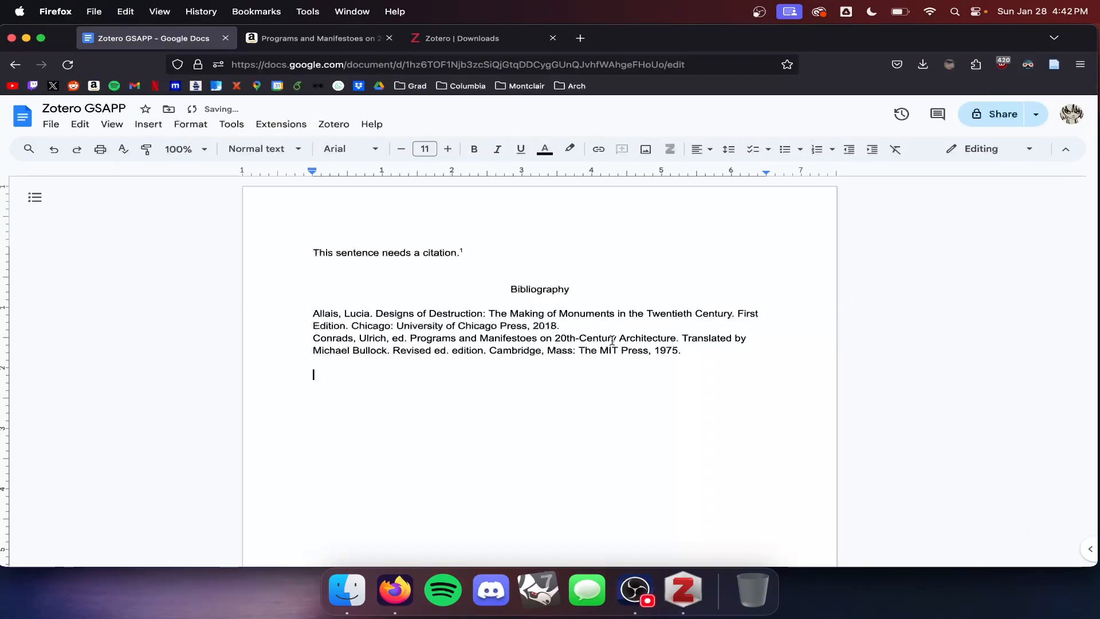
- Add a blank line between the Allais and Conrads entries and review the Allais entry
click(571, 327)
key(Return)
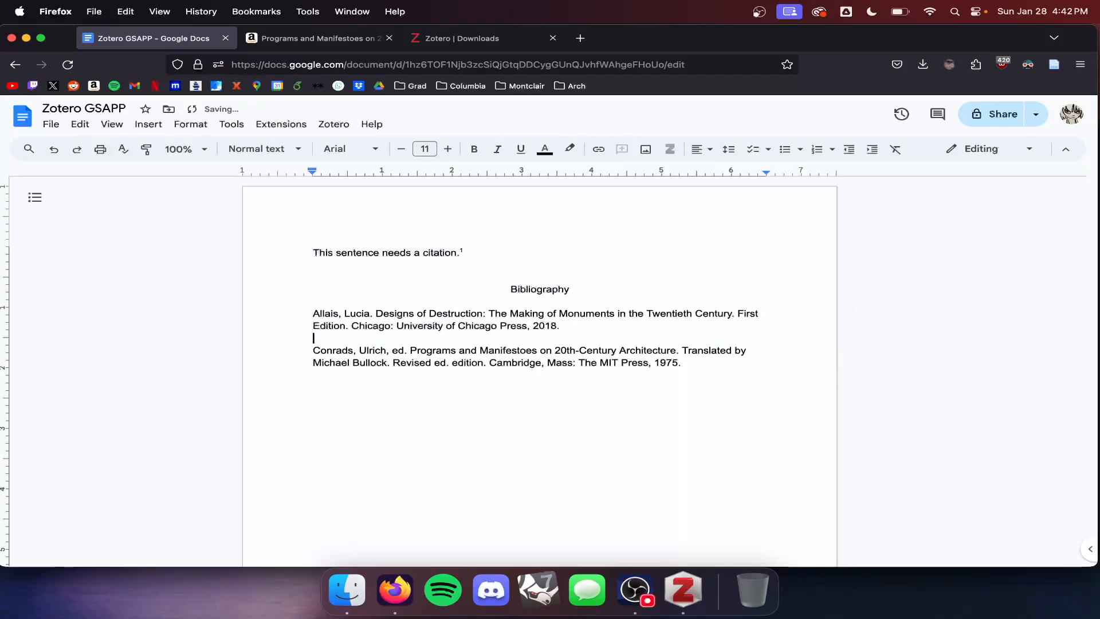
click(314, 349)
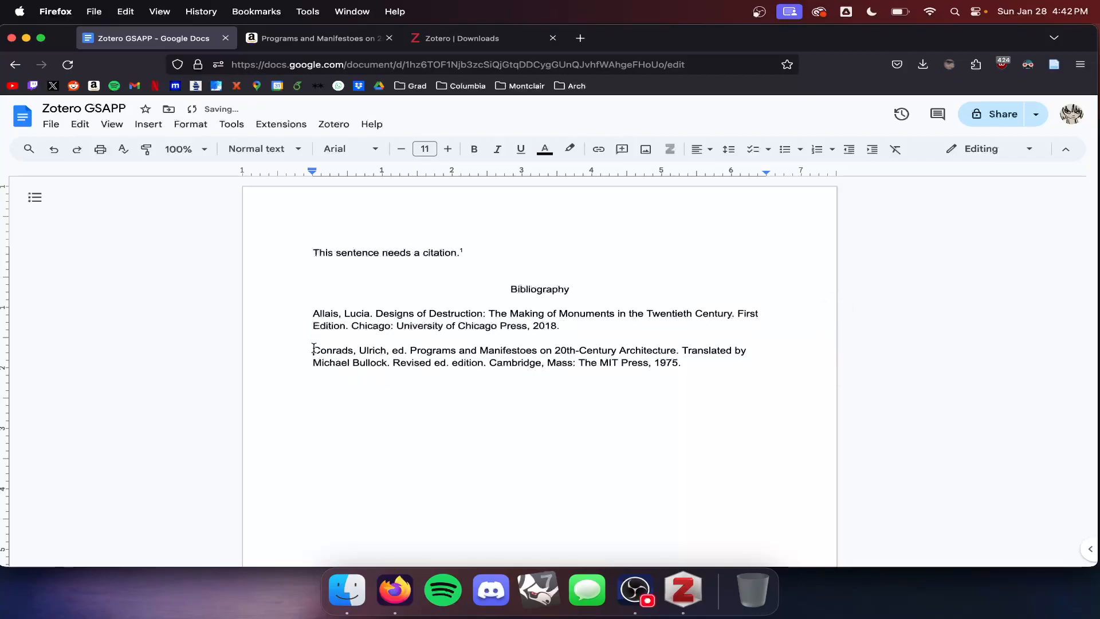
click(312, 317)
click(315, 312)
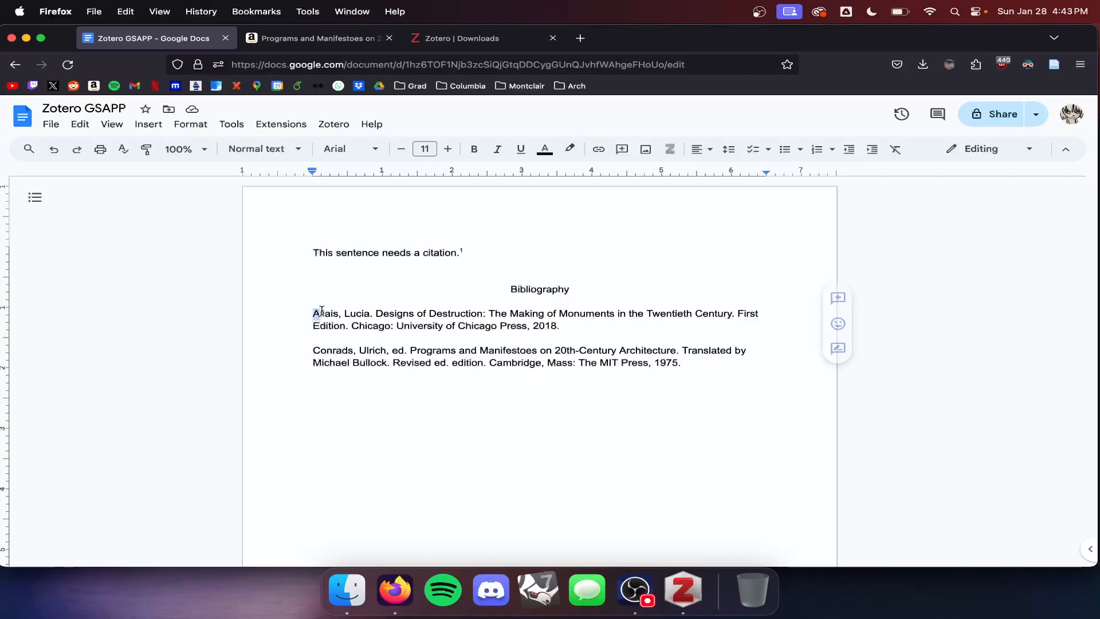
drag(315, 311, 639, 328)
click(390, 300)
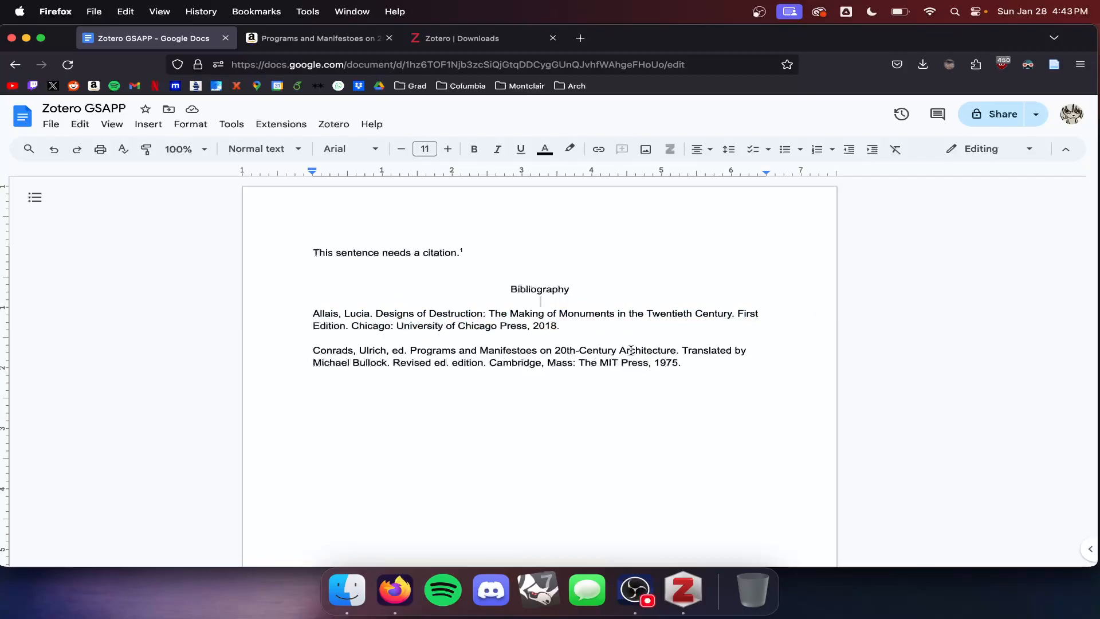
key(super+Tab)
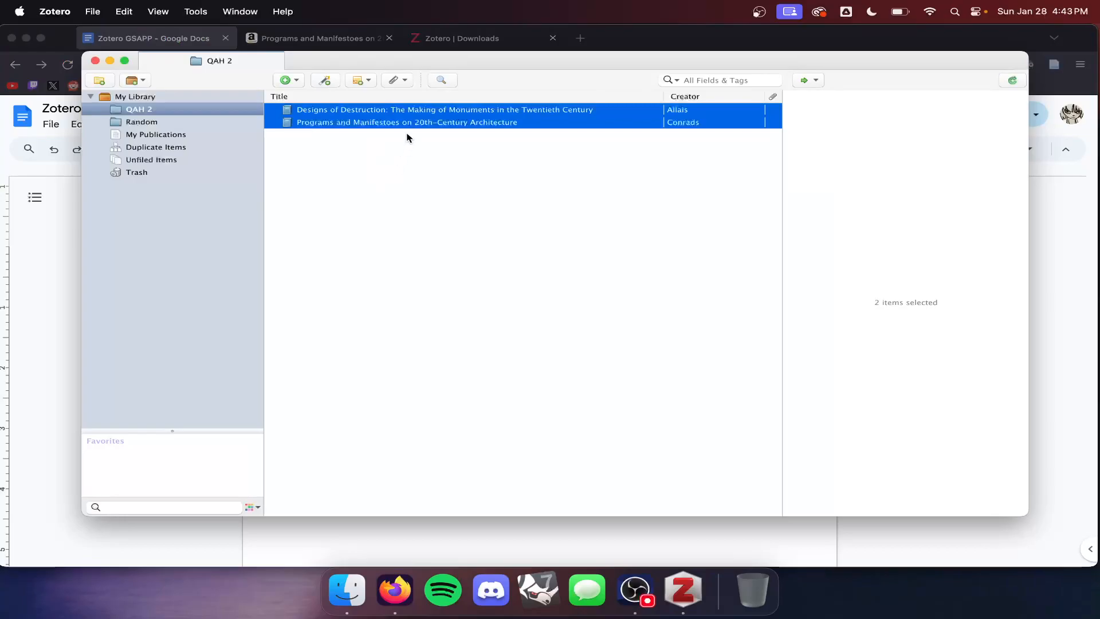
- Click through the QAH 2 items, open the Random collection, and glance at the Google Doc
click(416, 111)
click(421, 122)
click(412, 110)
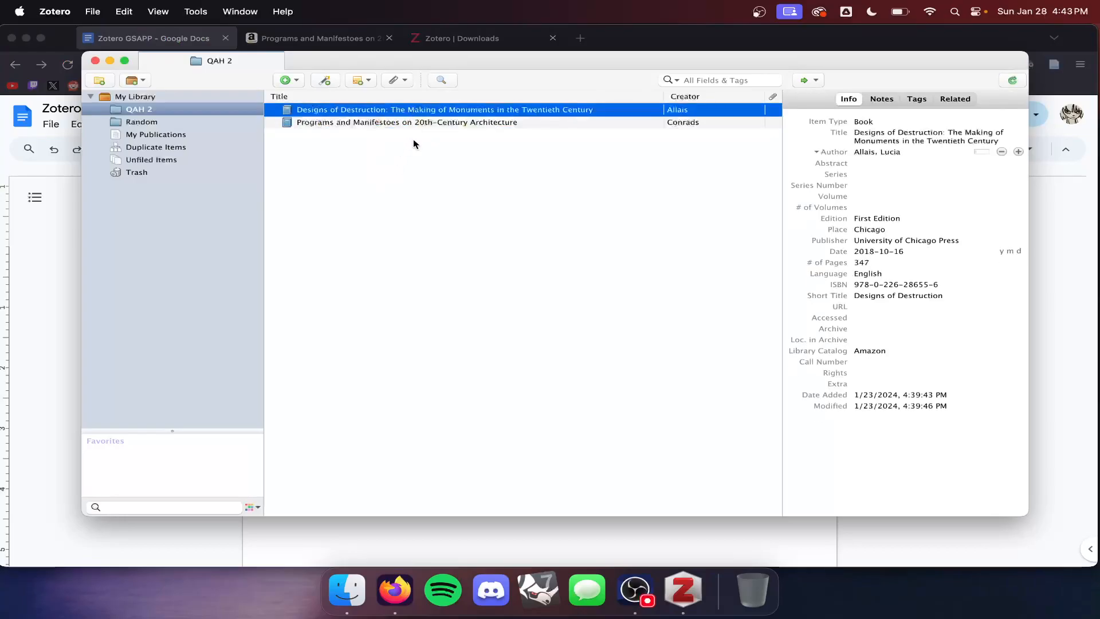
click(178, 122)
key(super+Tab)
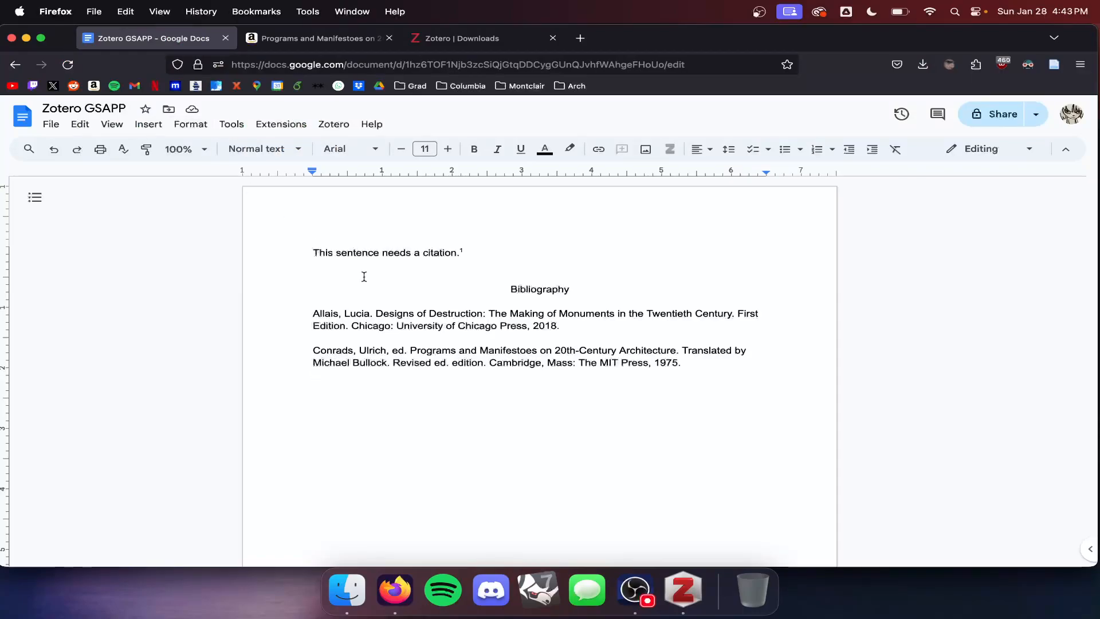
key(super+Tab)
key(super+Tab)
key(super+Tab)
- Return to QAH 2, open and dismiss Designs of Destruction's actions, then settle on the Random collection
click(147, 109)
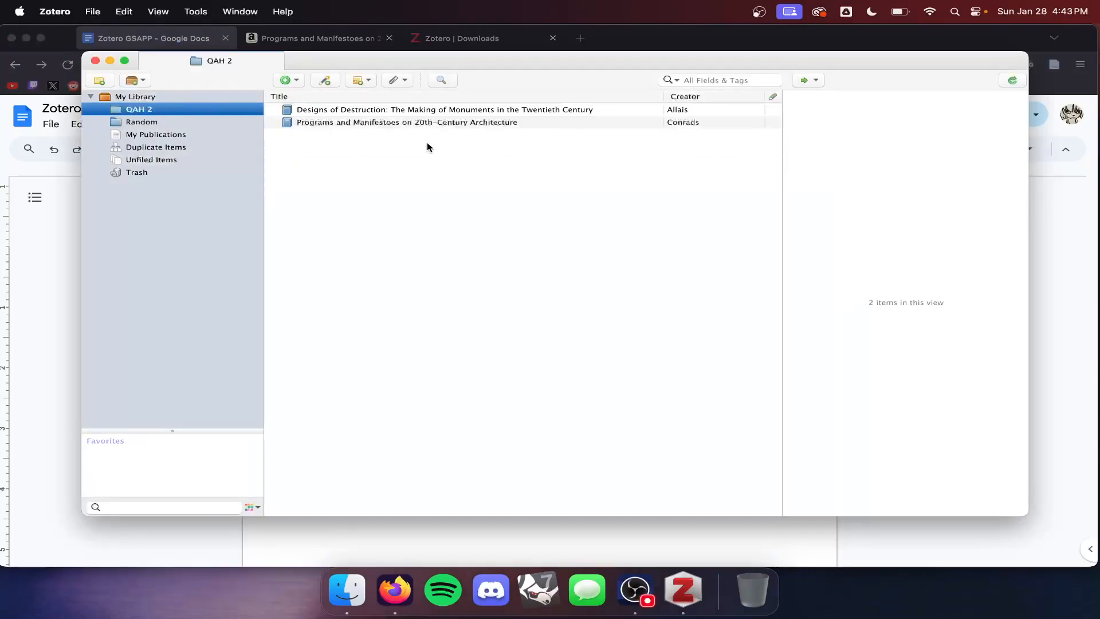
click(326, 109)
right_click(442, 112)
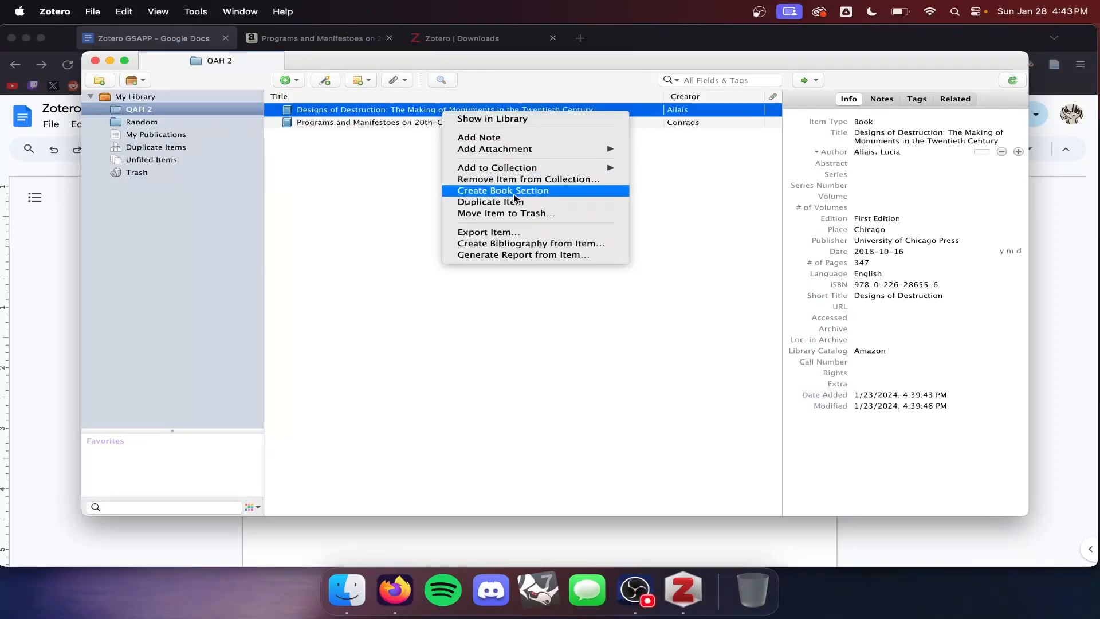
click(363, 204)
click(152, 121)
click(143, 110)
click(143, 121)
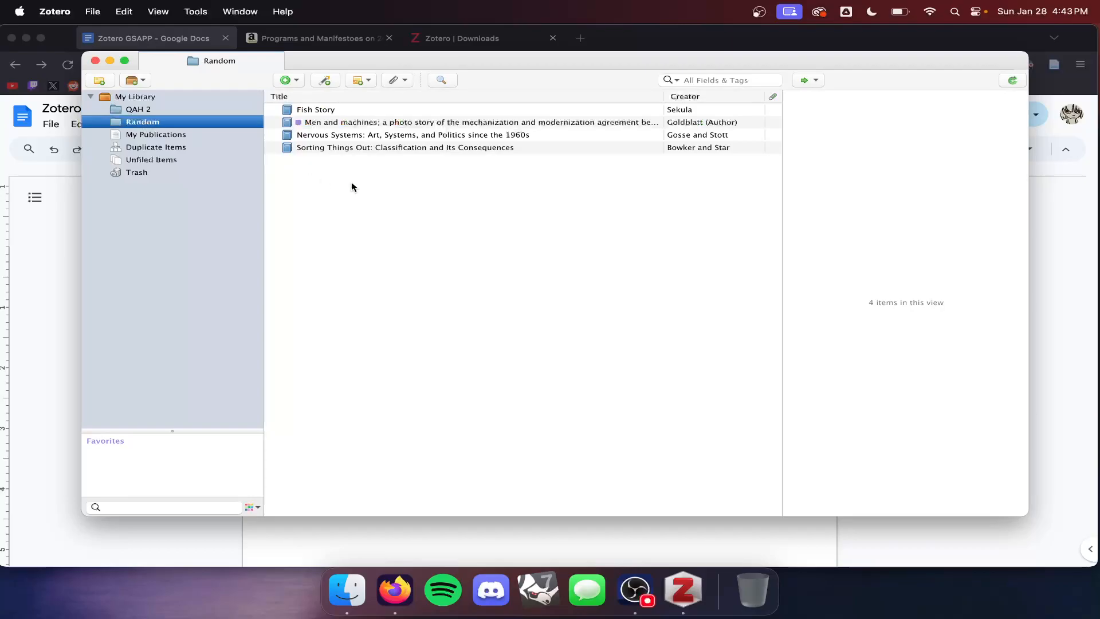
- With Sorting Things Out selected, create a standalone note reading 'Ddadad'
click(387, 148)
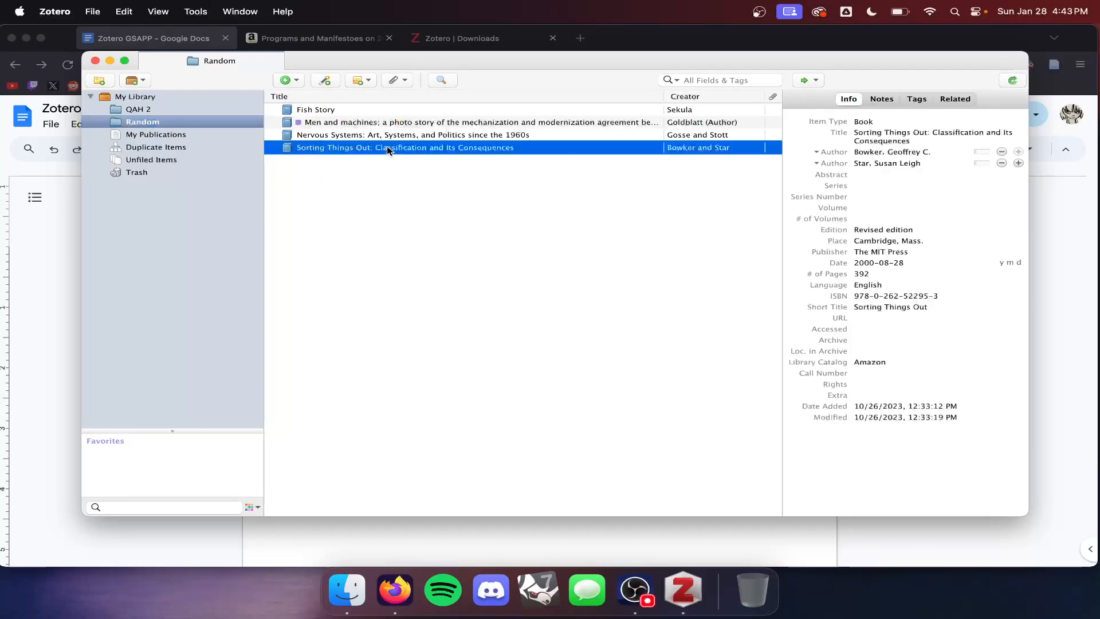
click(373, 84)
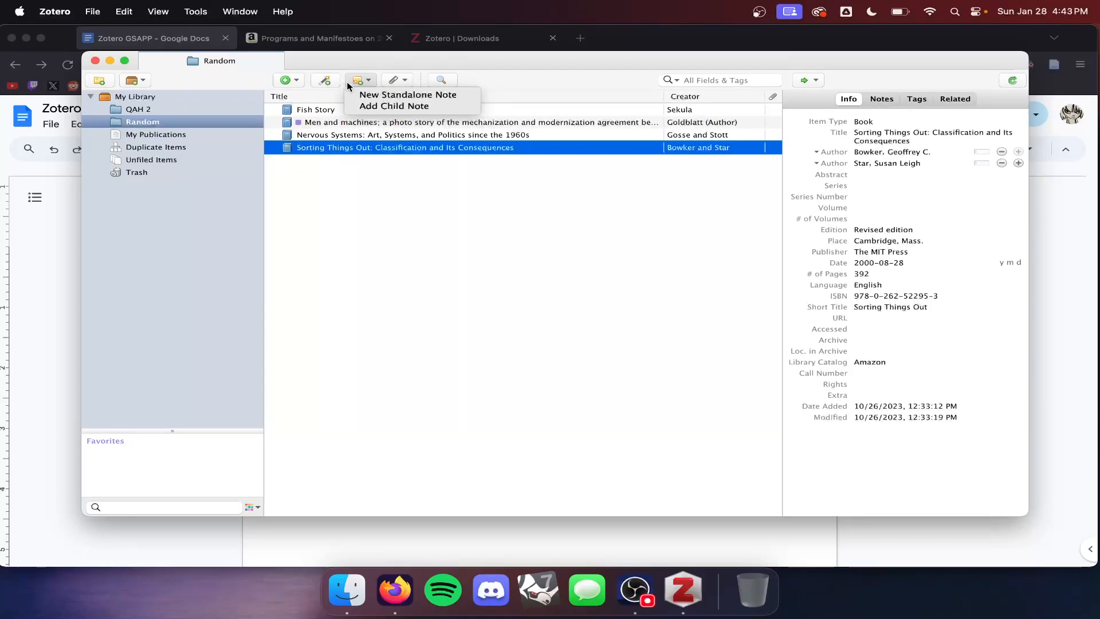
click(436, 95)
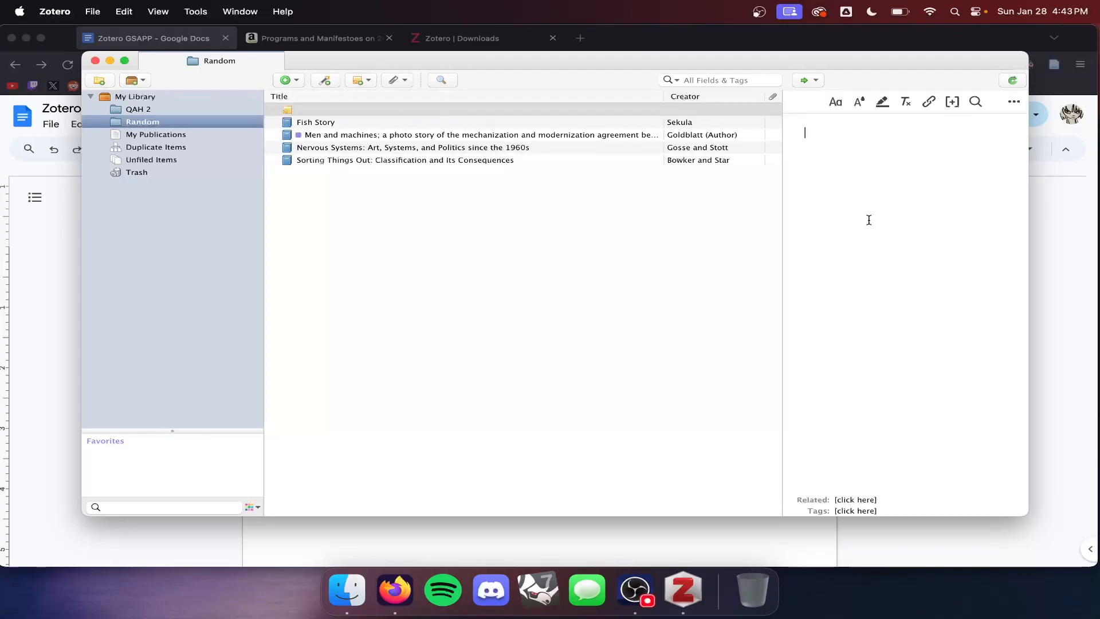
text(Ddadad)
click(367, 150)
- Drag the Ddadad note onto Sorting Things Out as a child note and open it
click(313, 109)
drag(312, 109, 347, 165)
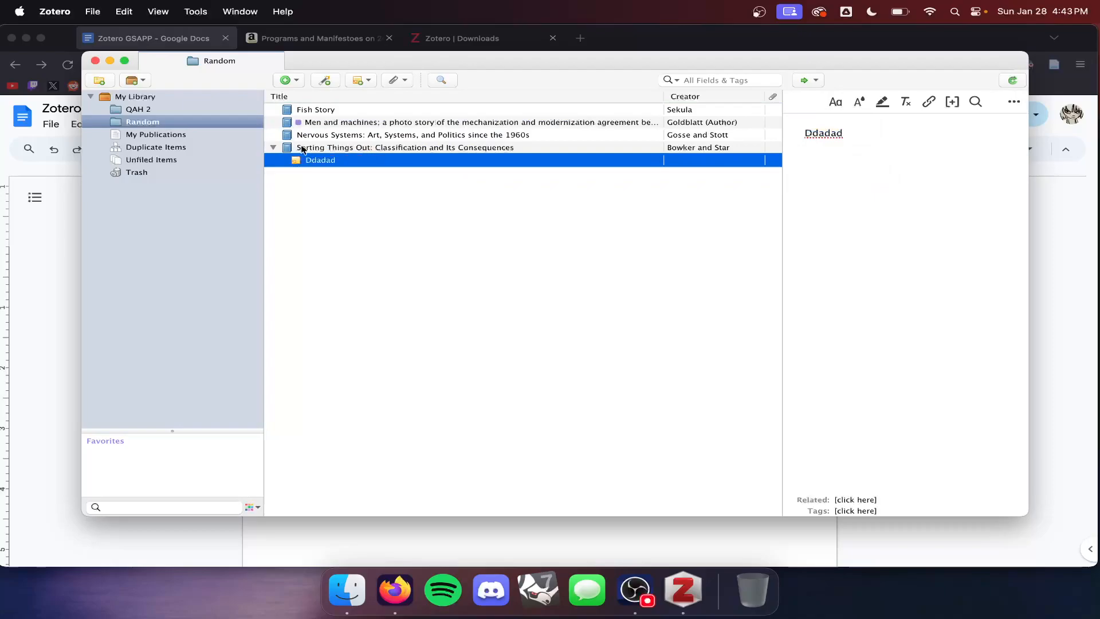
click(273, 148)
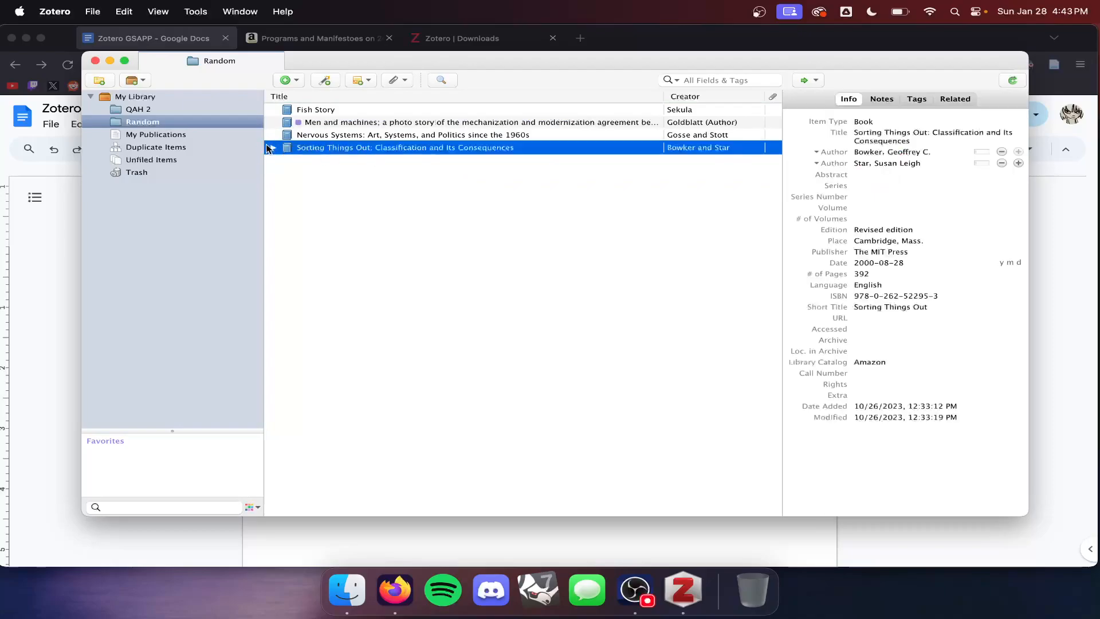
click(335, 160)
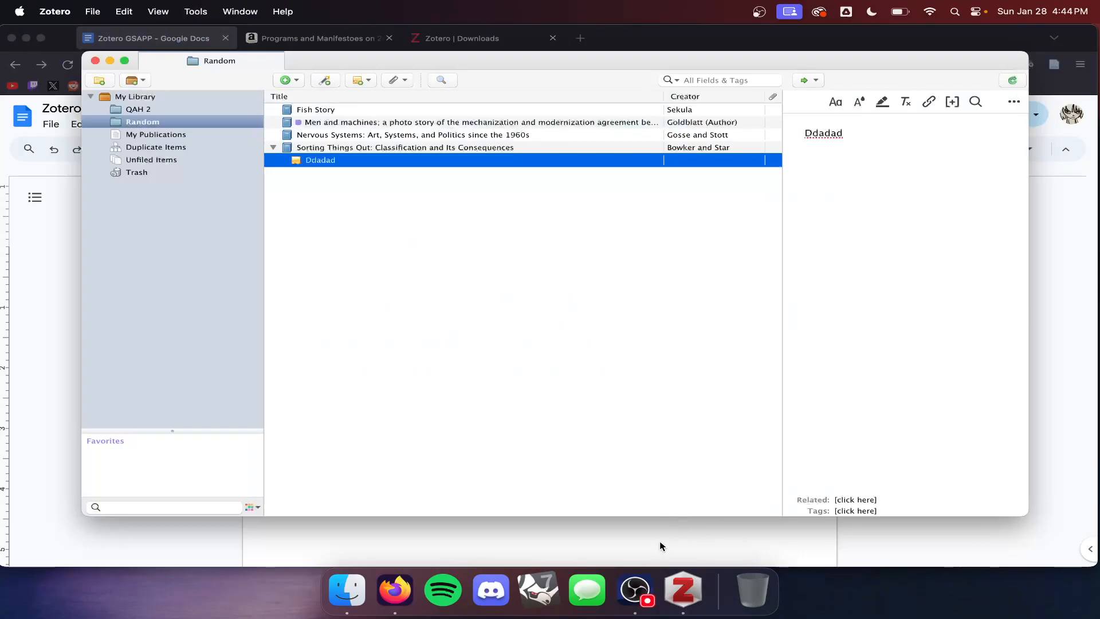
click(661, 542)
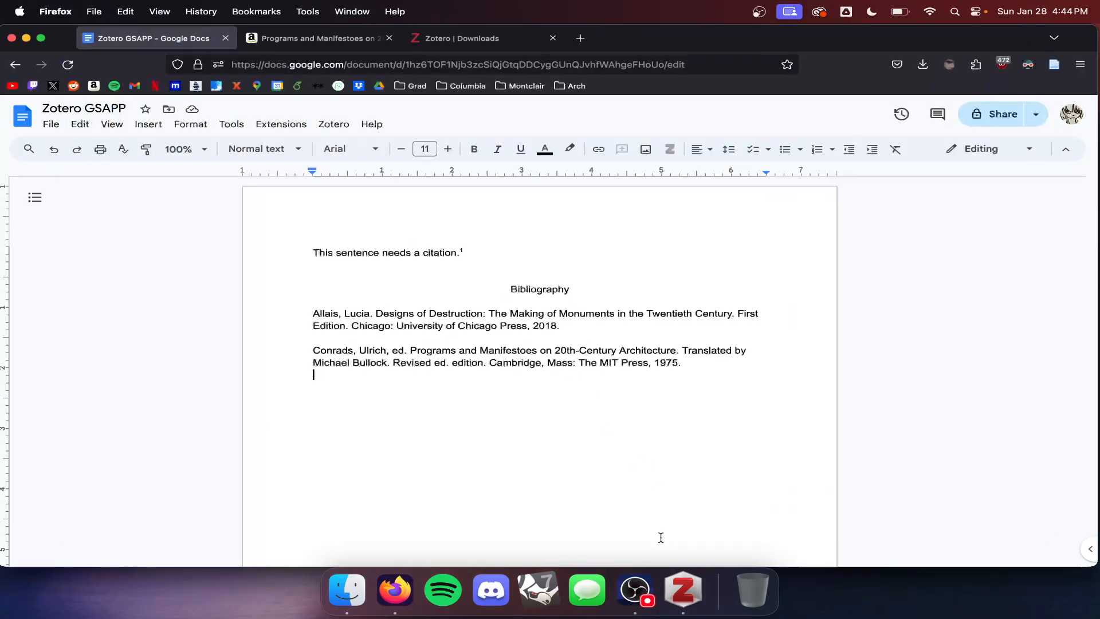
click(635, 589)
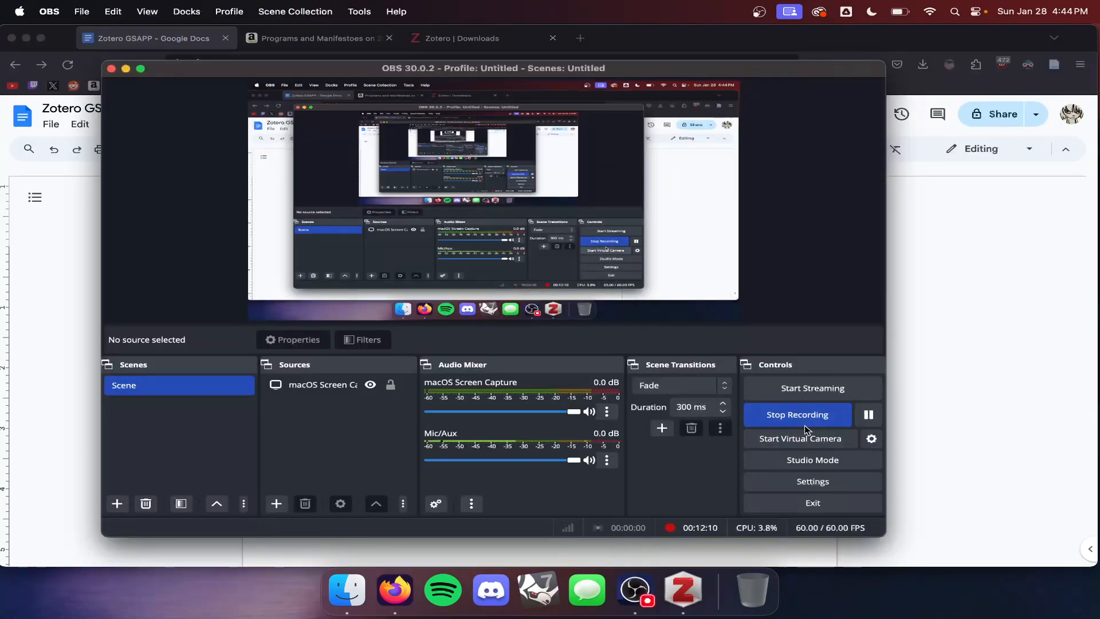